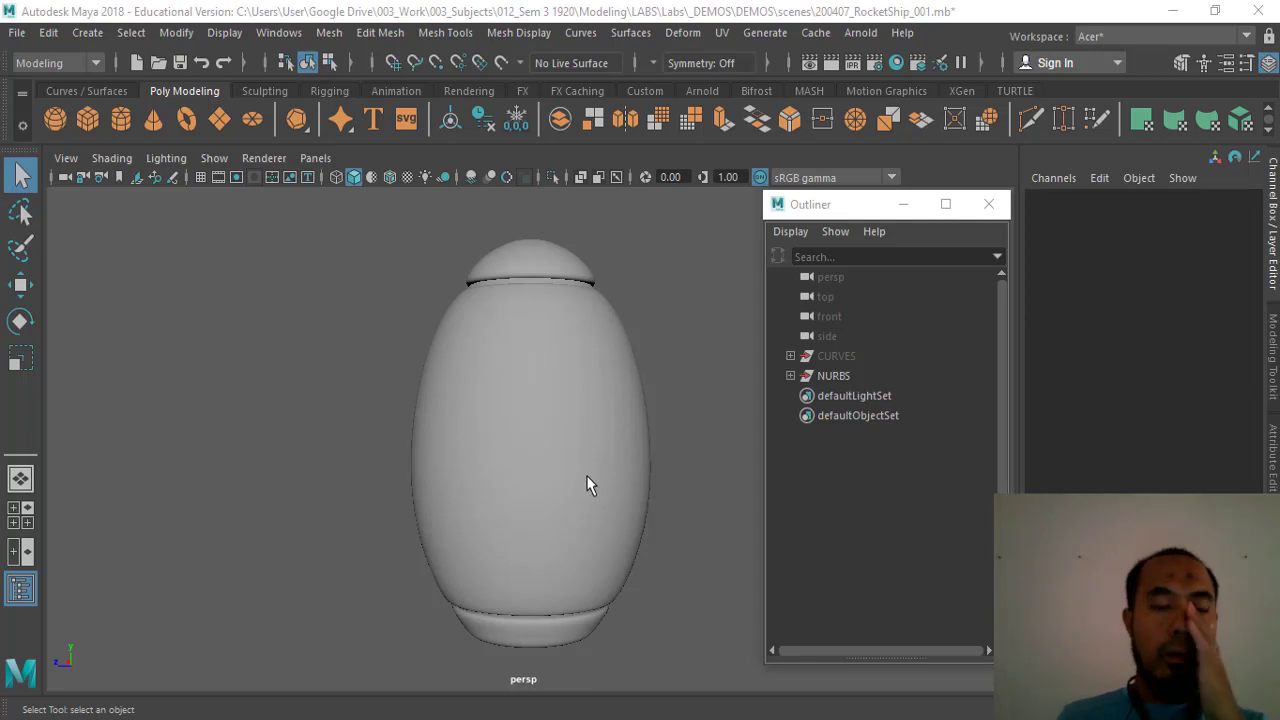
Switch to a two-pane layout with the Outliner minimised, framing the rocket in perspective.
mouse_move(617, 423)
left_mouse_down("alt")
mouse_move(603, 380)
mouse_move(600, 429)
mouse_move(603, 410)
left_mouse_up("alt")
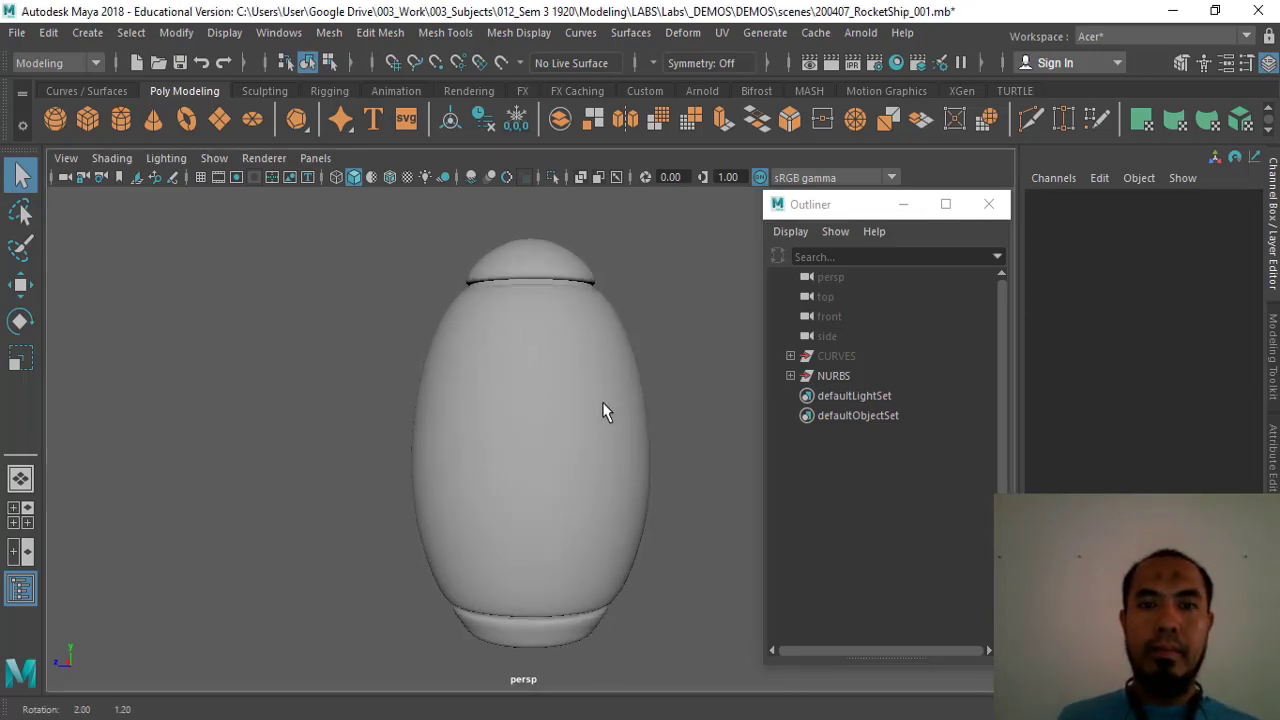
key("space")
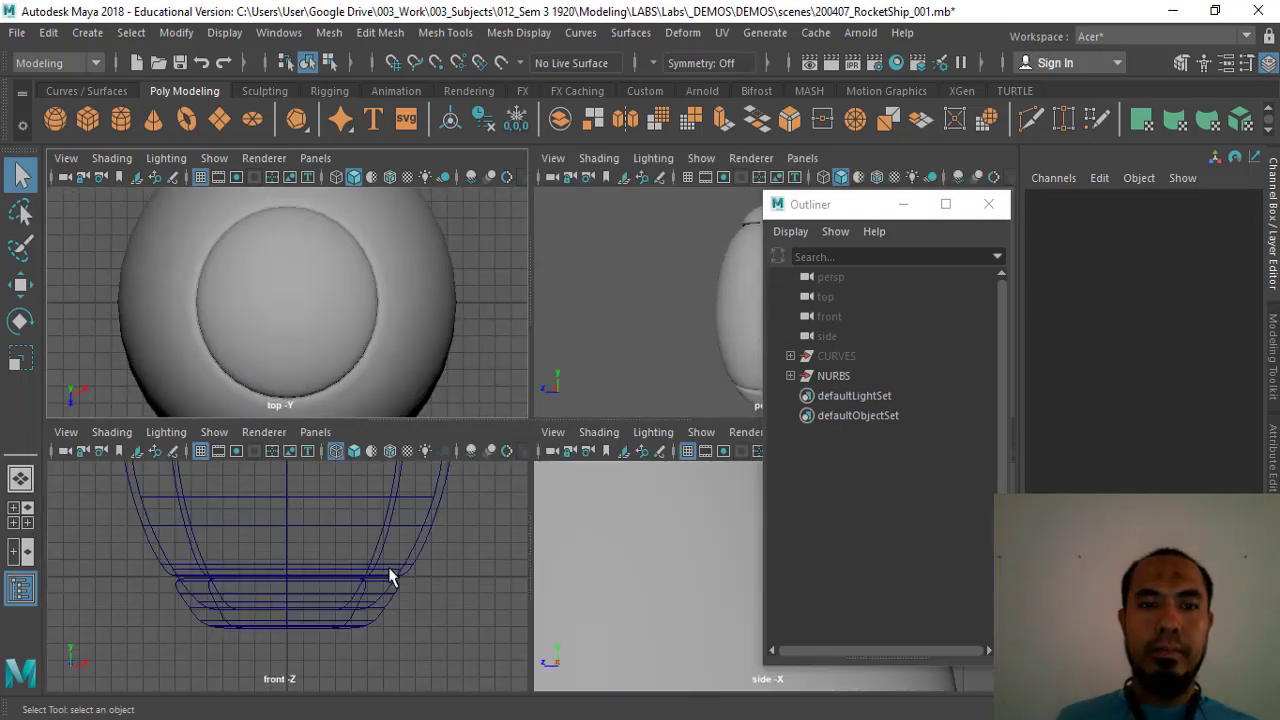
left_click(22, 551)
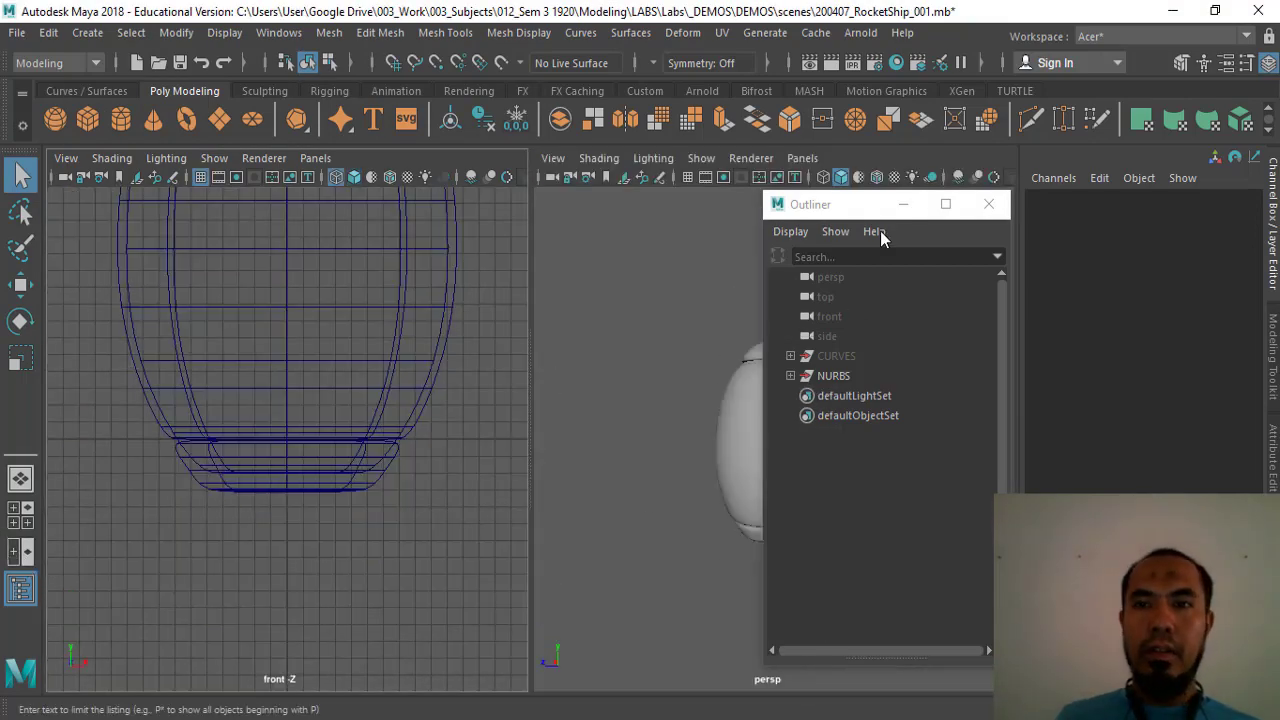
left_click(903, 204)
left_click_drag(860, 347, 793, 314, "alt")
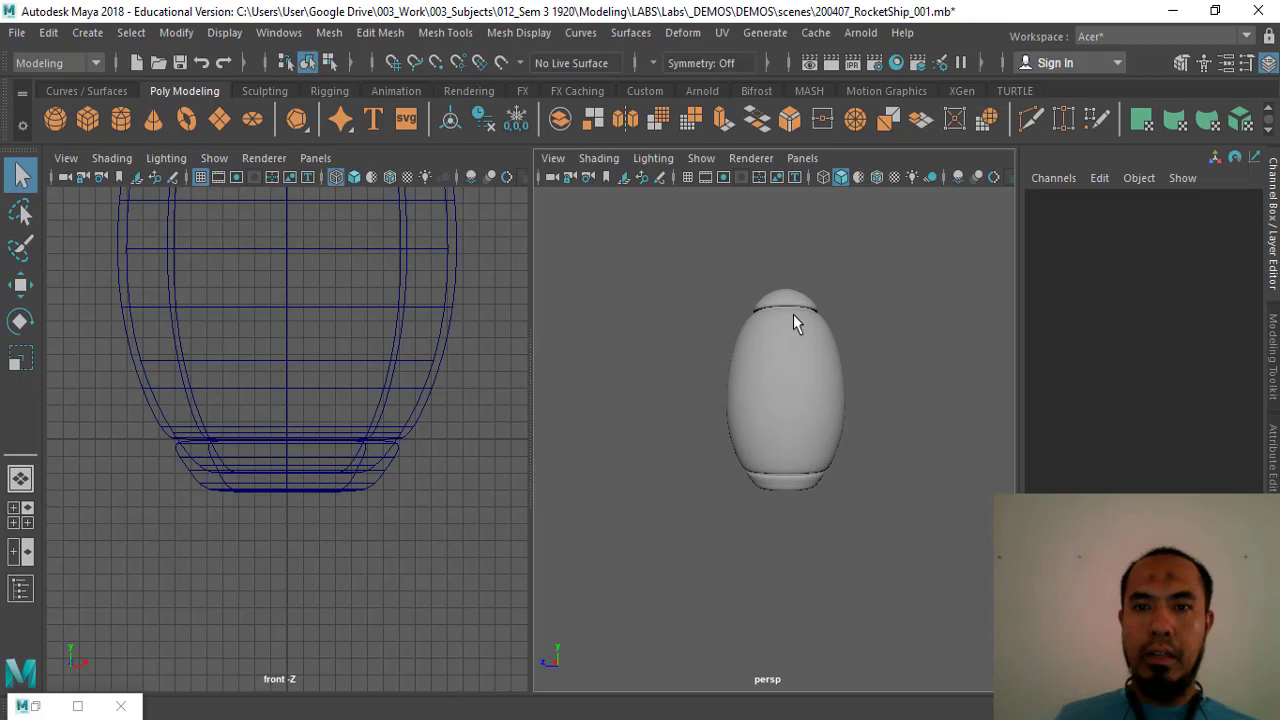
right_click_drag(793, 314, 803, 389, "alt")
left_click_drag(803, 389, 785, 420, "alt")
scroll(380, 360, "down", 2)
middle_click_drag(386, 346, 357, 257, "alt")
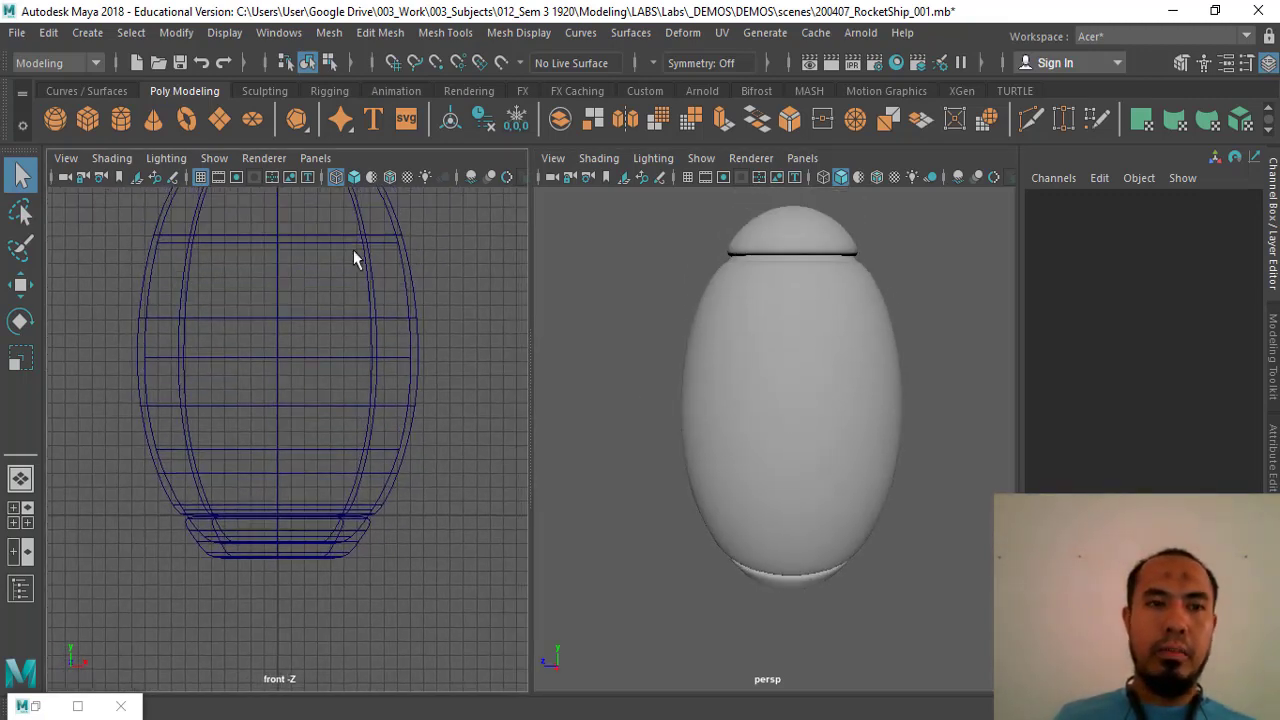
Set the left pane to the side orthographic view.
left_click(321, 166)
mouse_move(357, 217)
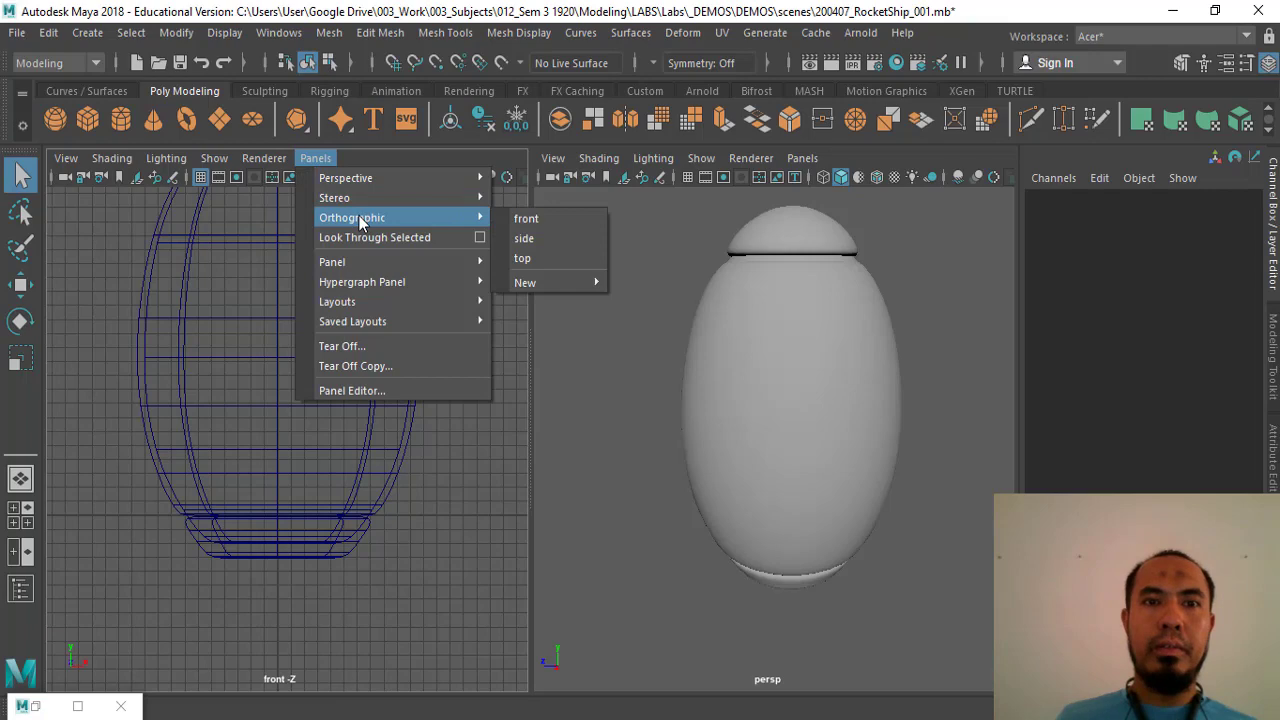
left_click(527, 239)
scroll(390, 467, "down", 3)
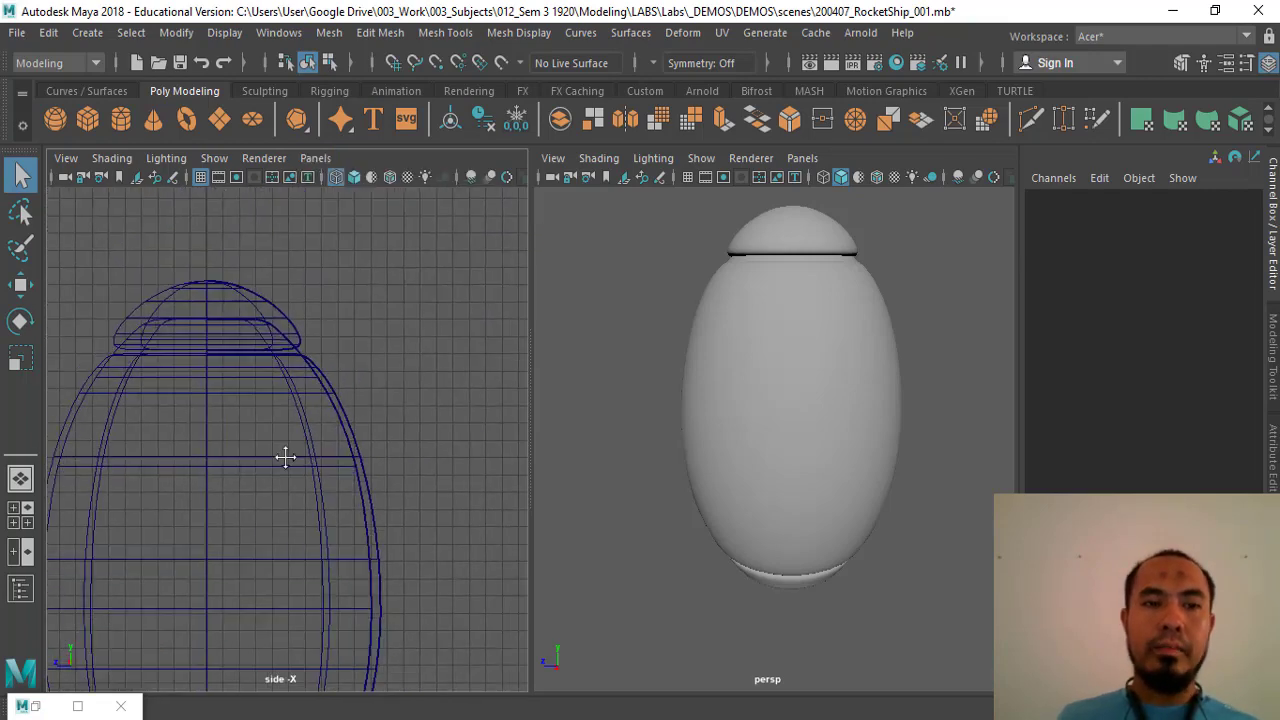
Create nurbsCircle1 from the Curves / Surfaces shelf's NURBS Circle icon.
scroll(286, 457, "down", 1)
scroll(299, 468, "down", 1)
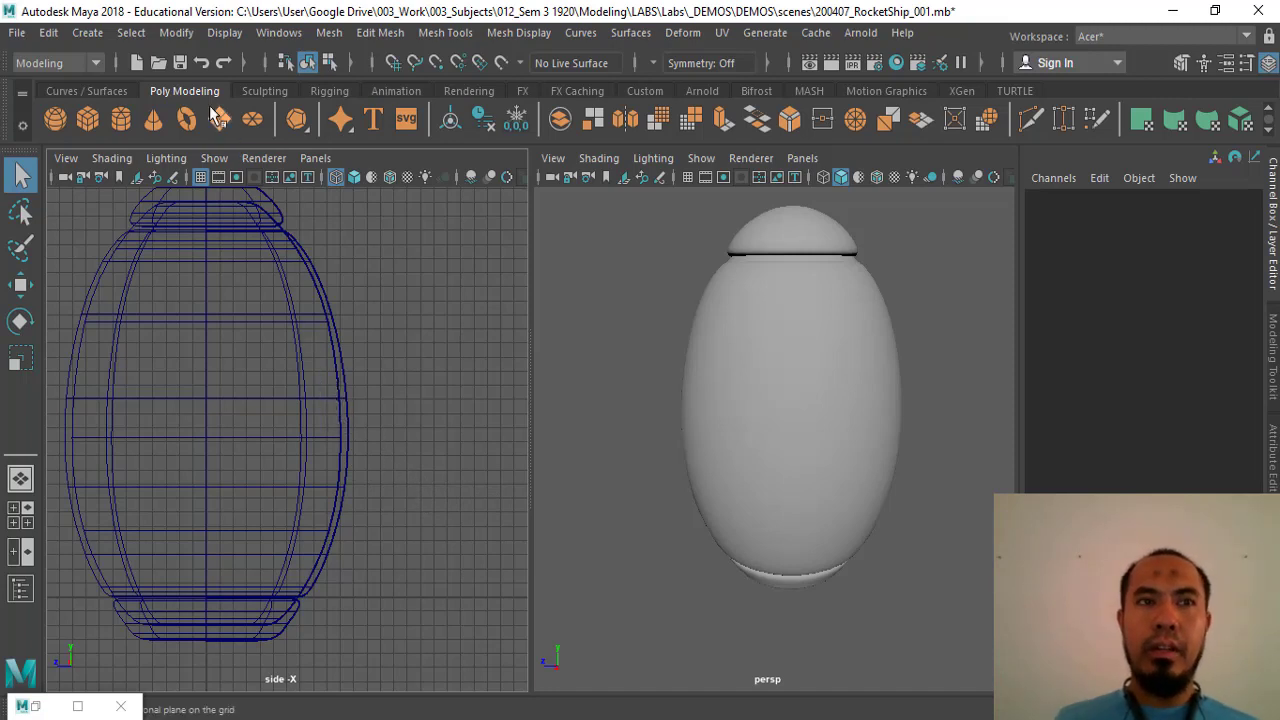
left_click(82, 33)
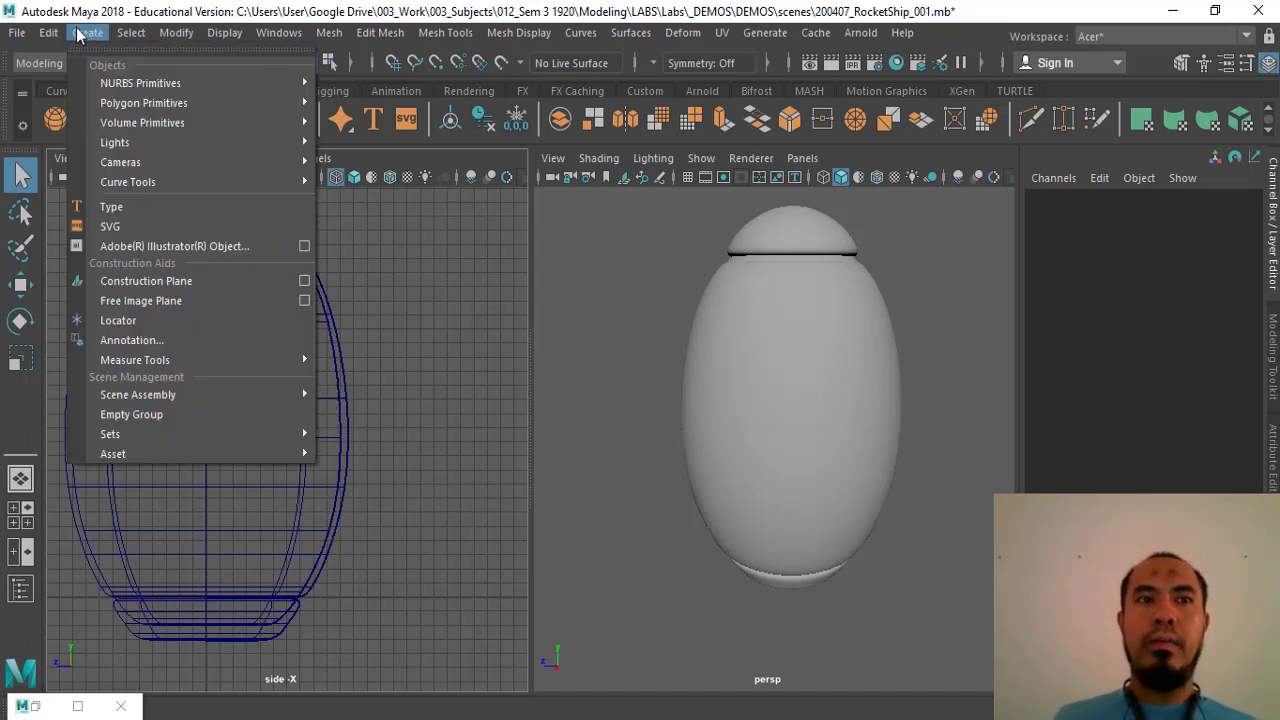
left_click(52, 118)
left_click(87, 90)
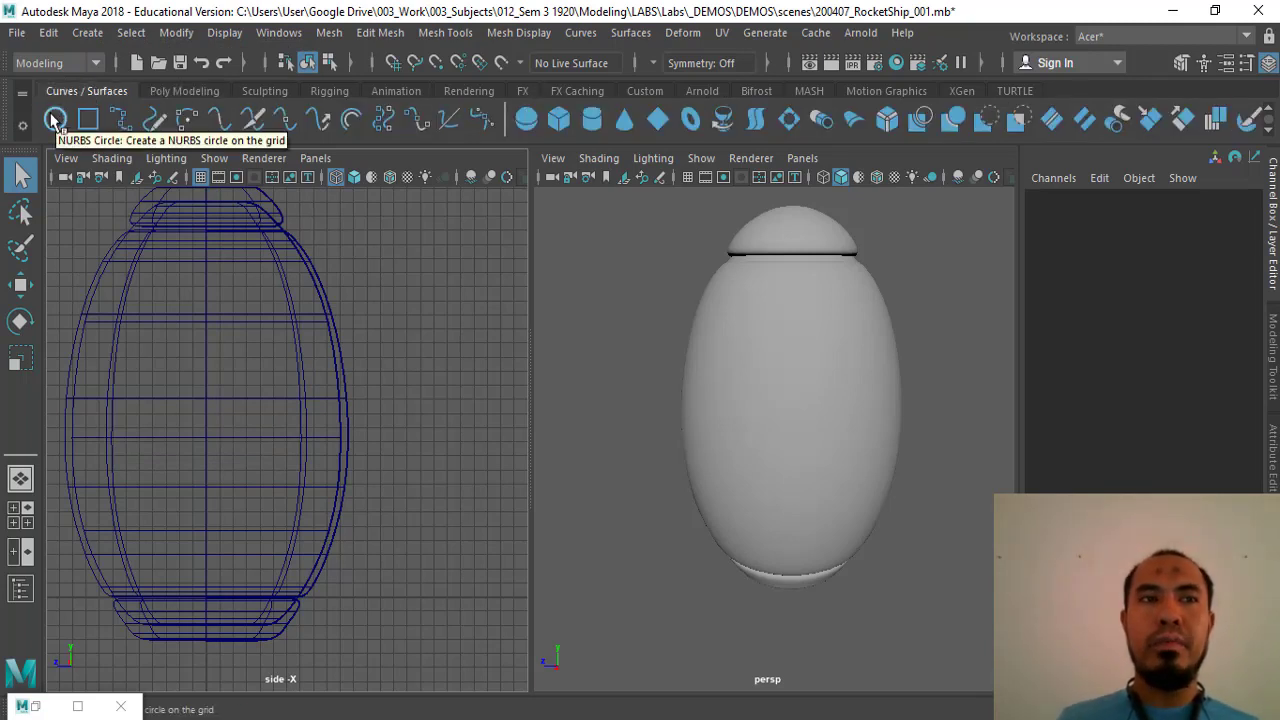
left_click(55, 119)
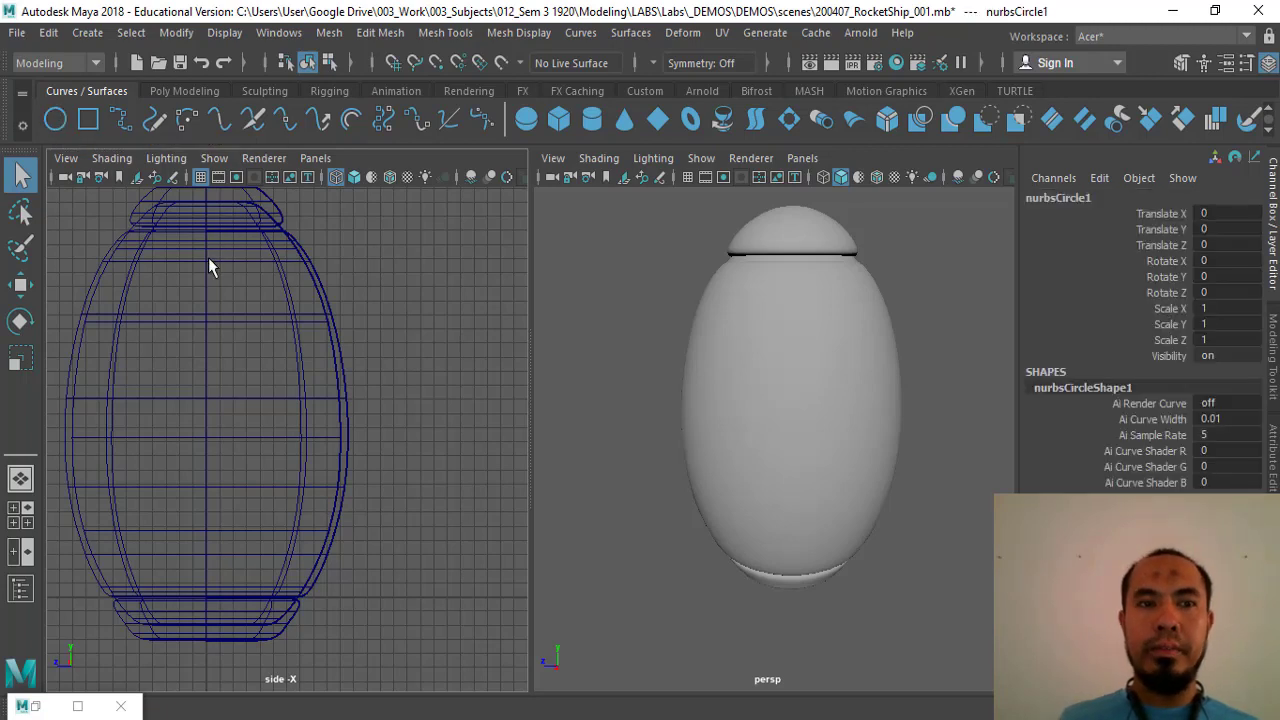
left_click(28, 708)
Restore the minimised Outliner window.
left_click(34, 708)
double_click(34, 708)
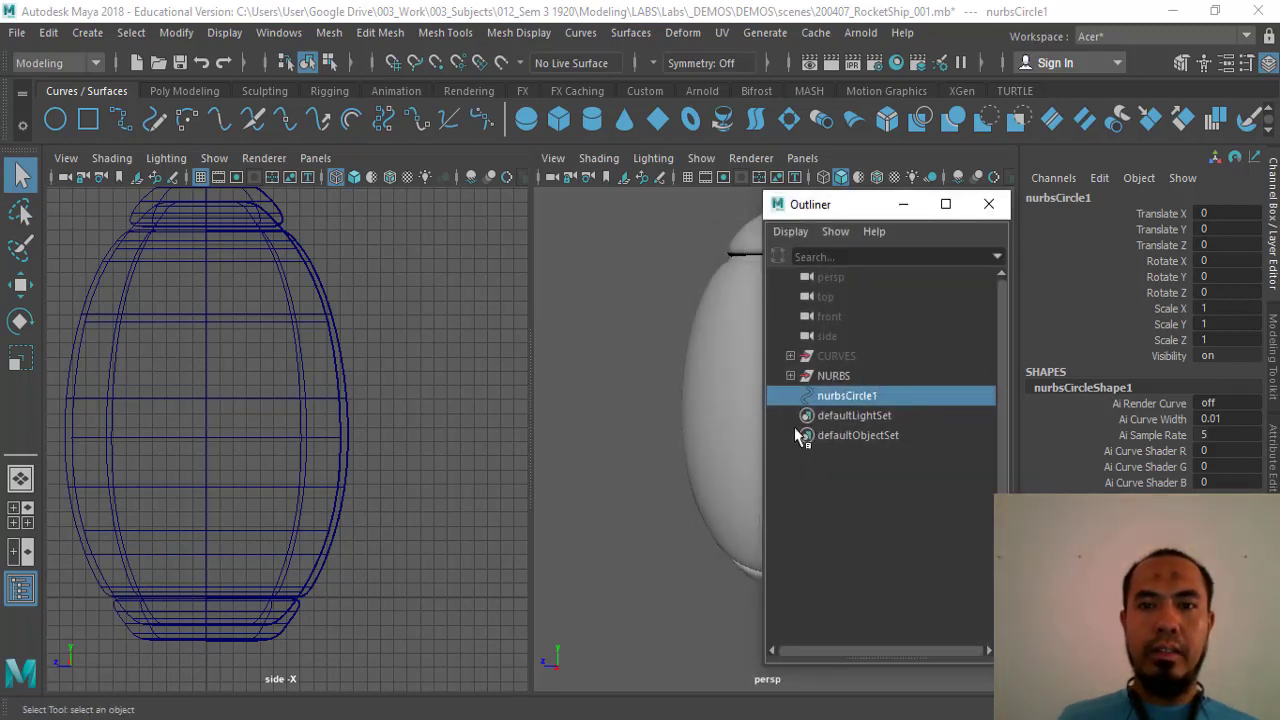
middle_click_drag(700, 495, 637, 499, "alt")
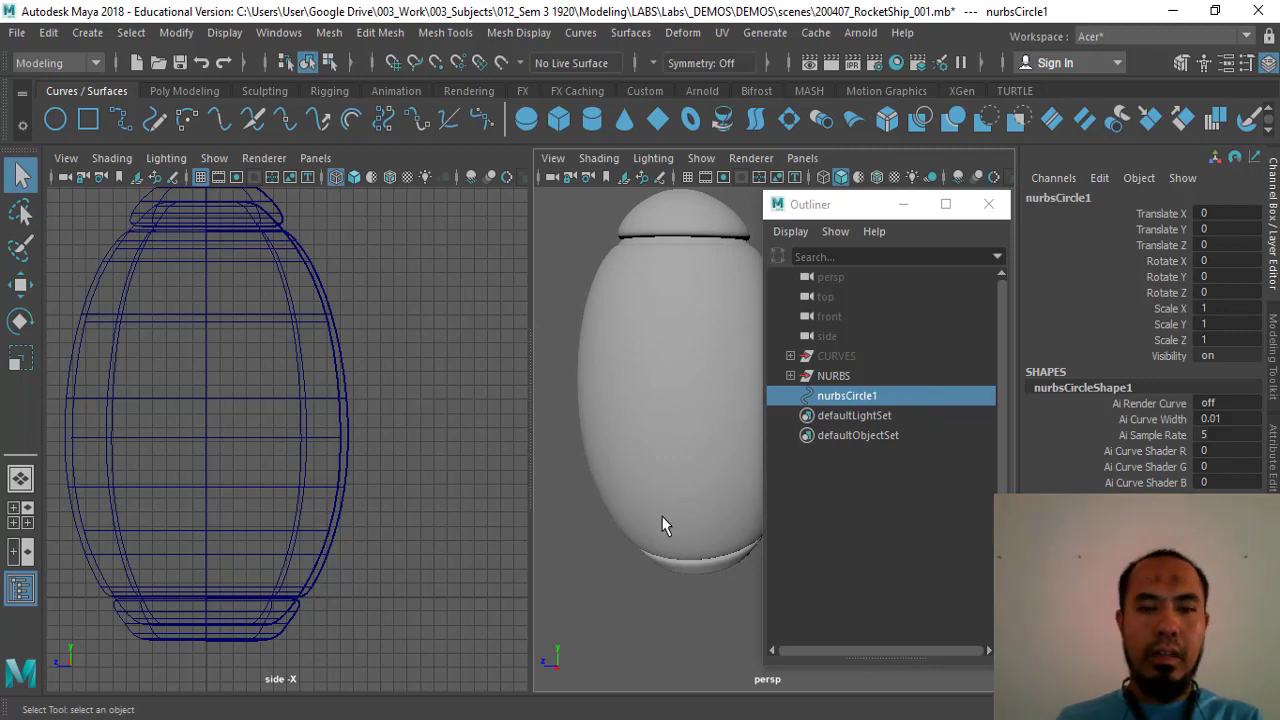
Show perspective in wireframe and frame nurbsCircle1 inside the rocket base.
key("4")
key("f")
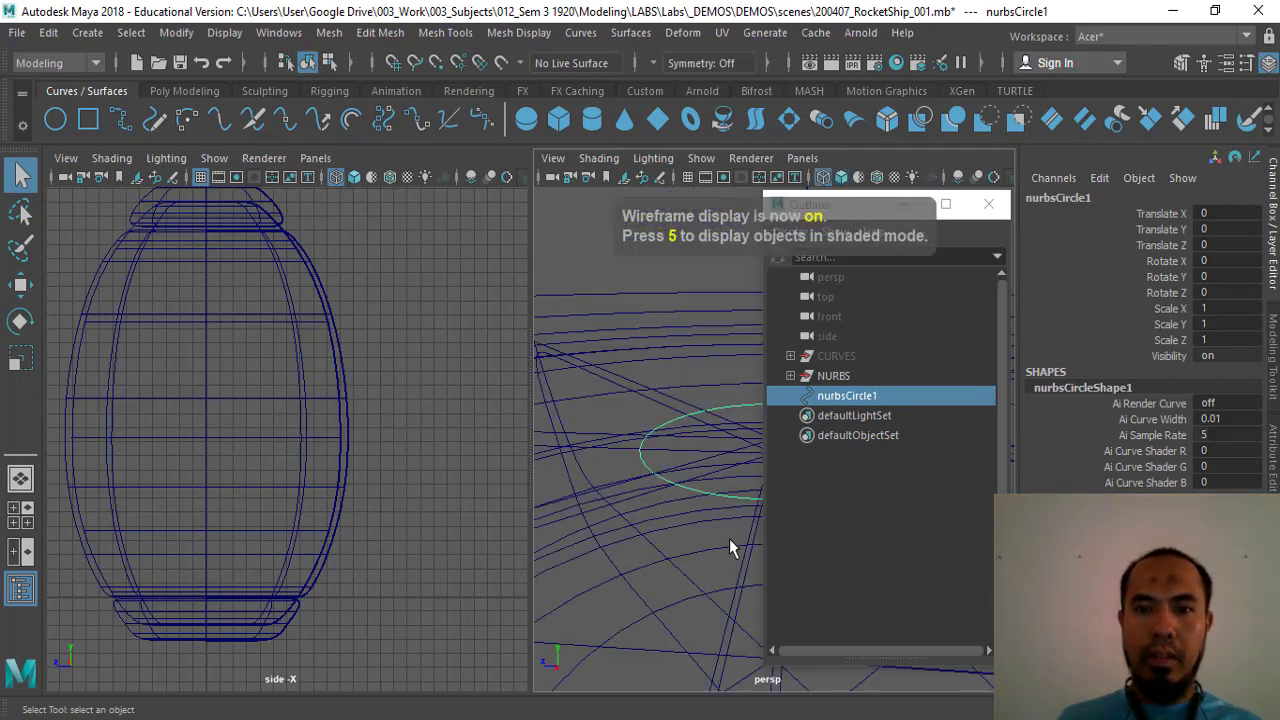
key("space")
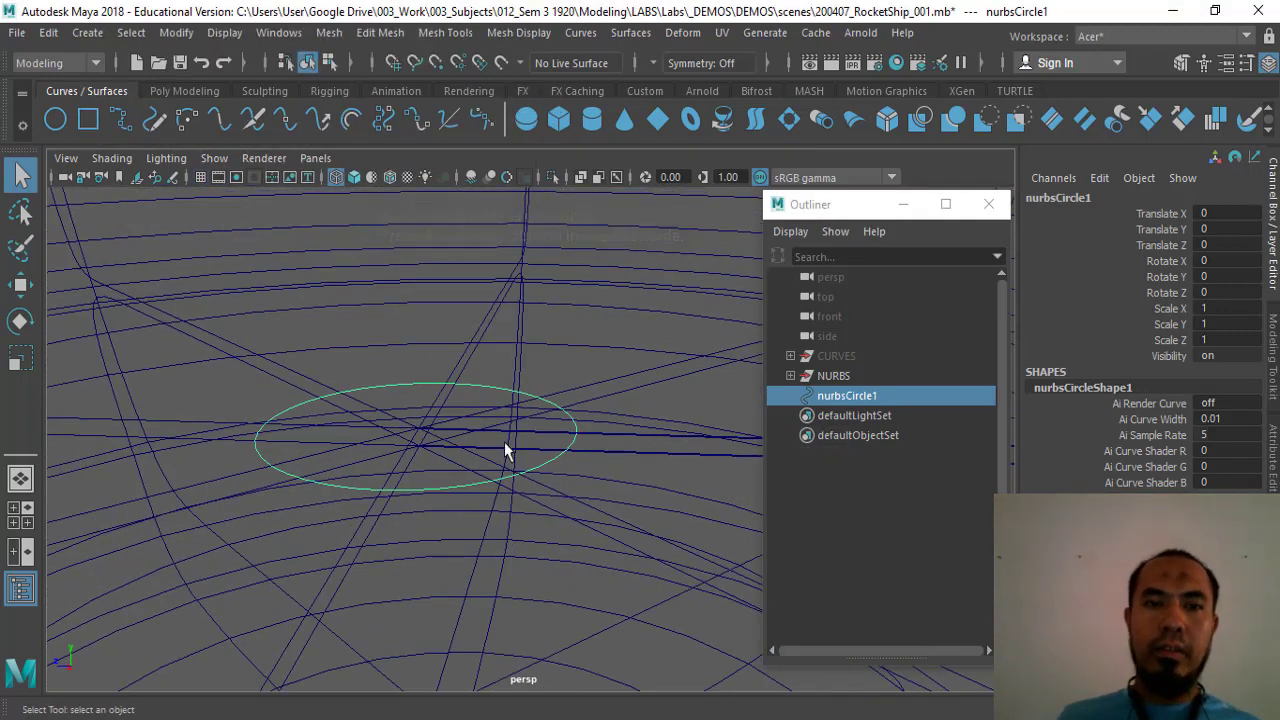
scroll(504, 441, "down", 10)
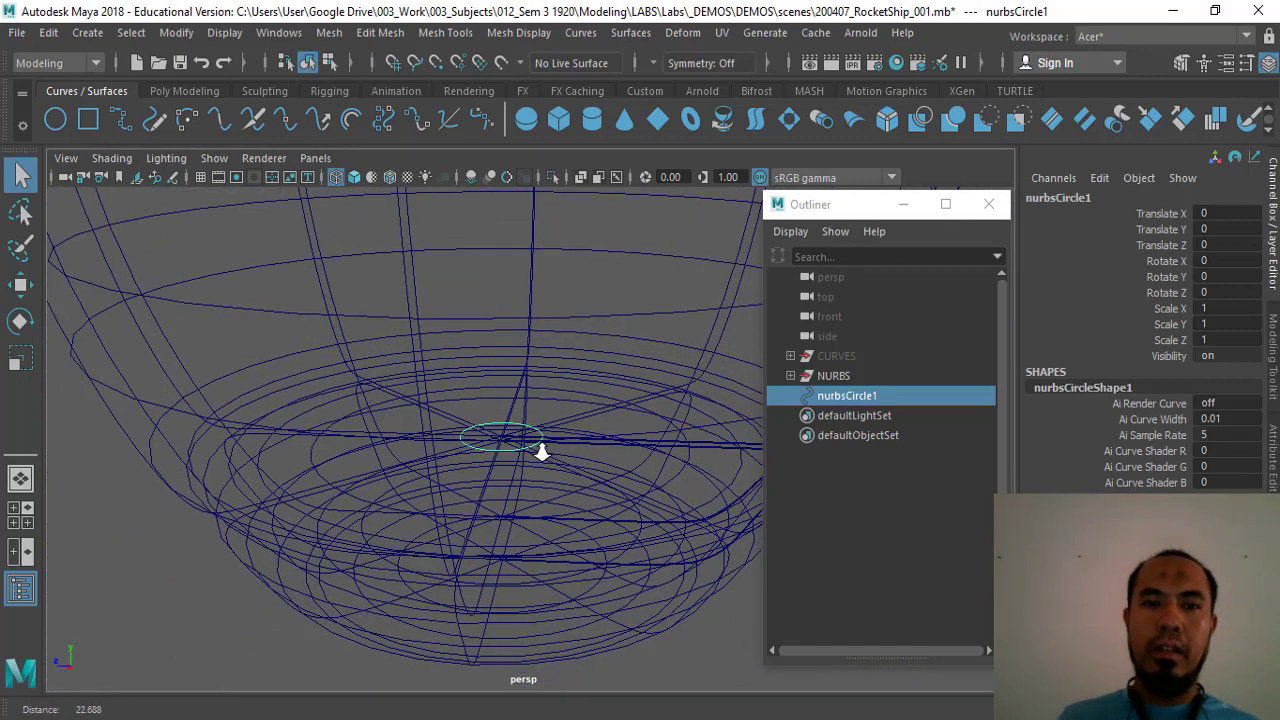
scroll(549, 491, "down", 2)
key("space")
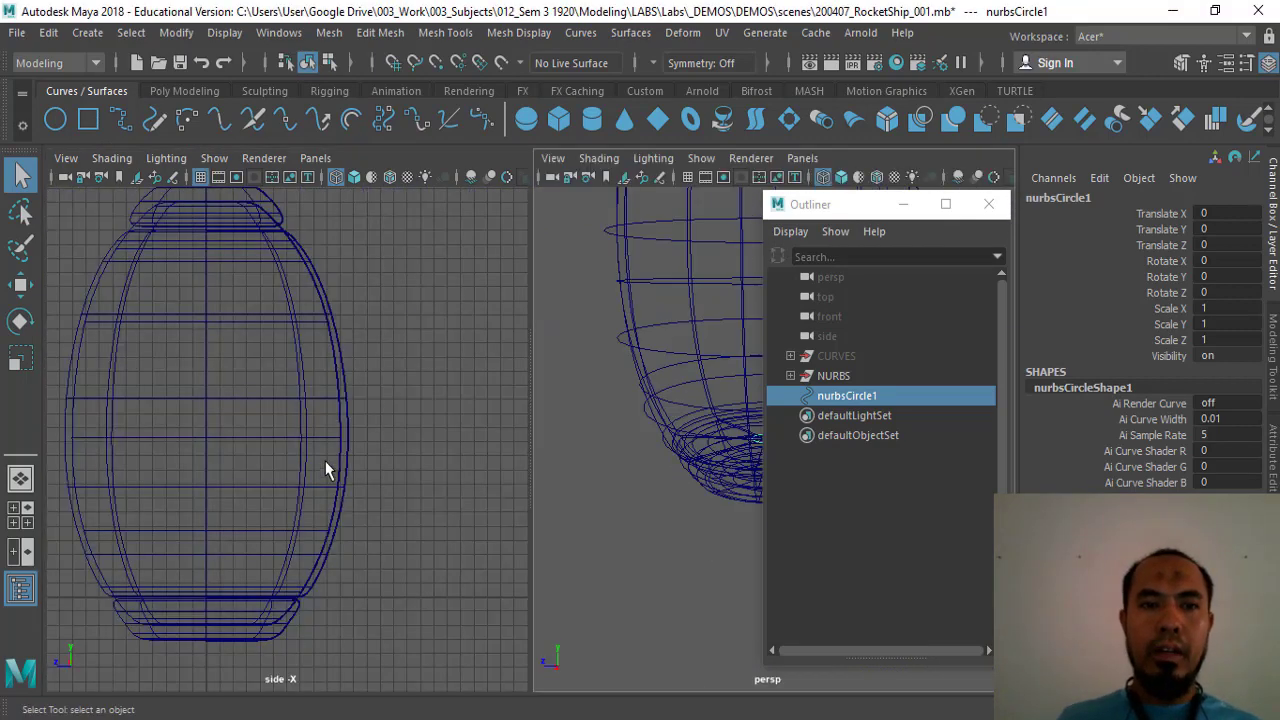
middle_click_drag(357, 549, 408, 466, "alt")
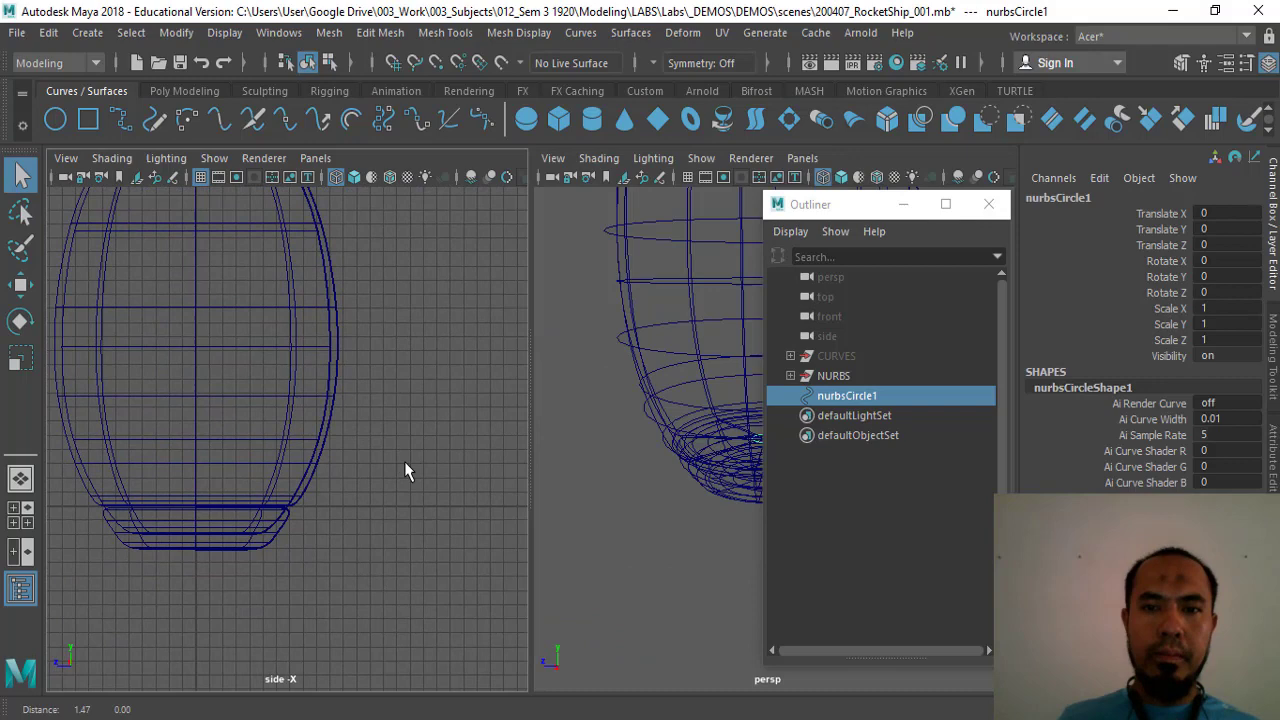
left_click_drag(884, 211, 964, 217)
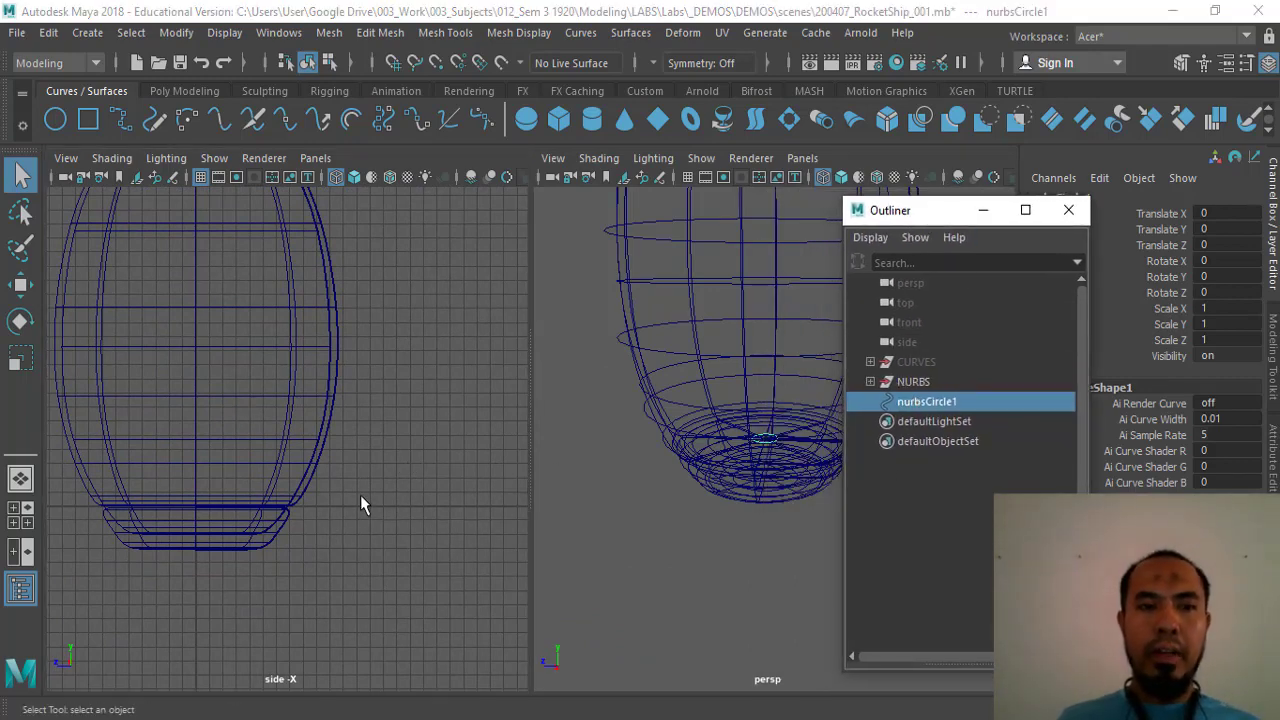
Move nurbsCircle1 up and out beside the rocket in side view.
key("w")
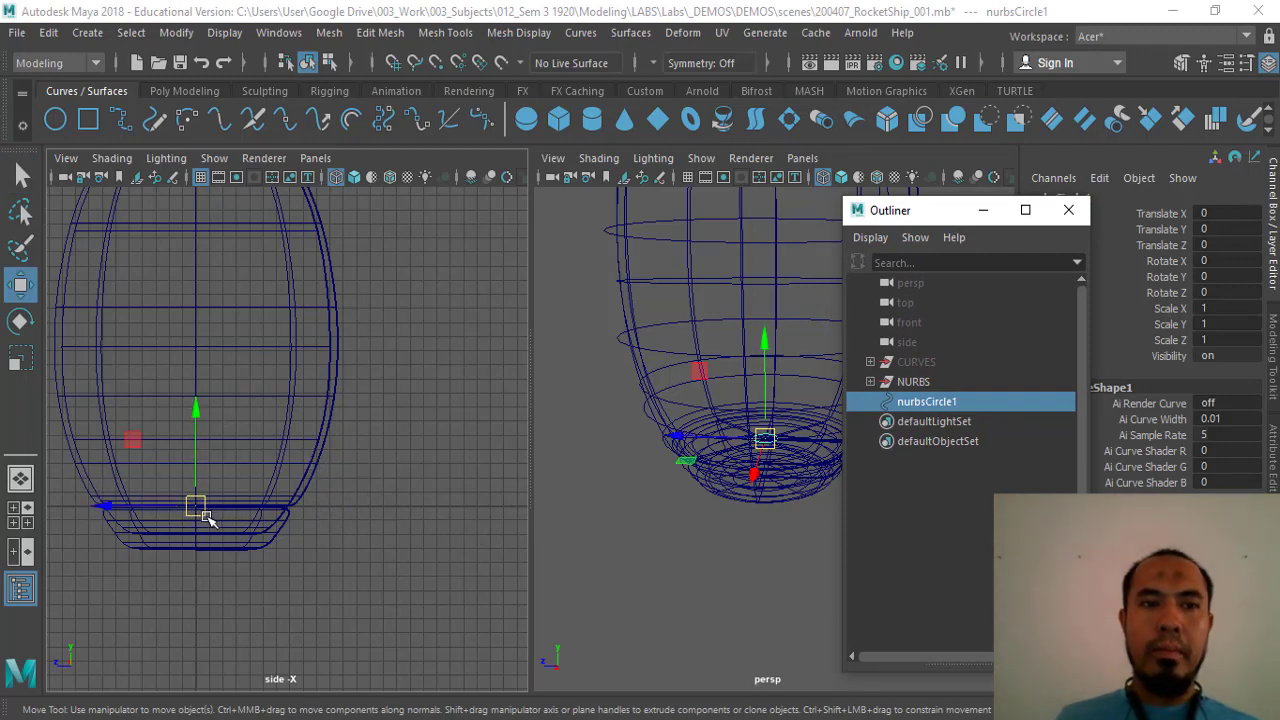
left_click_drag(197, 510, 433, 446)
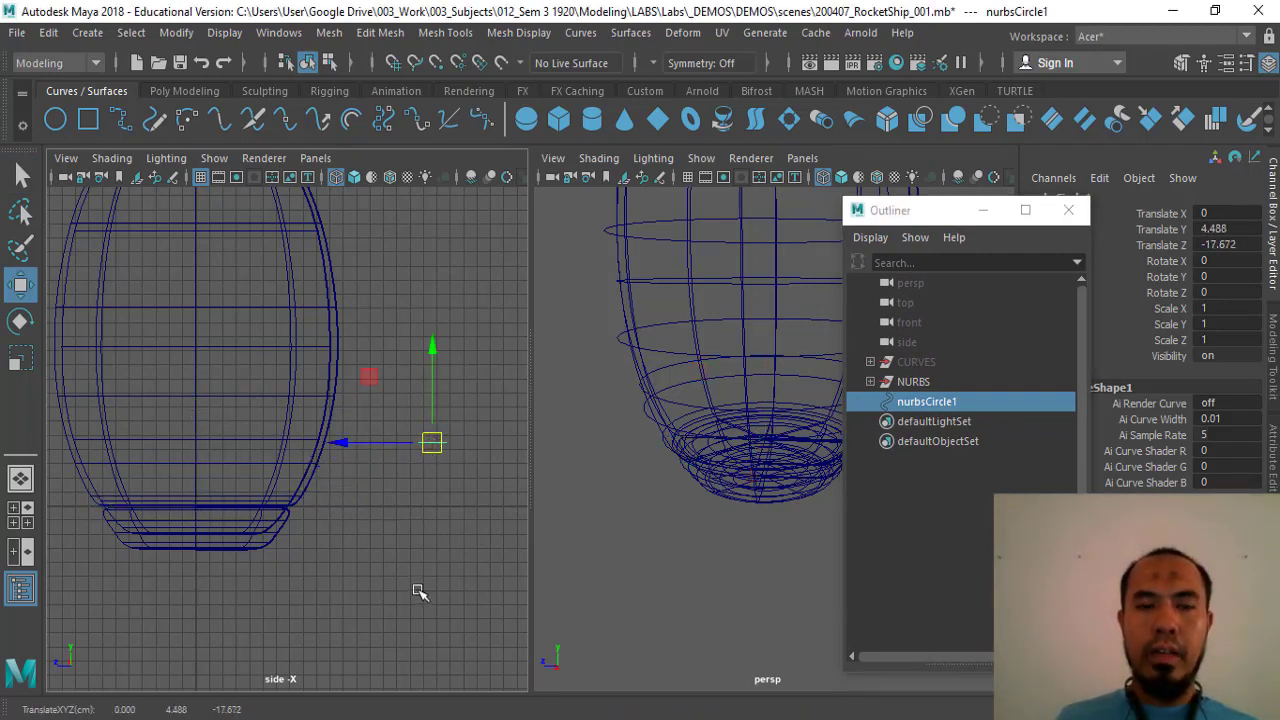
key("q")
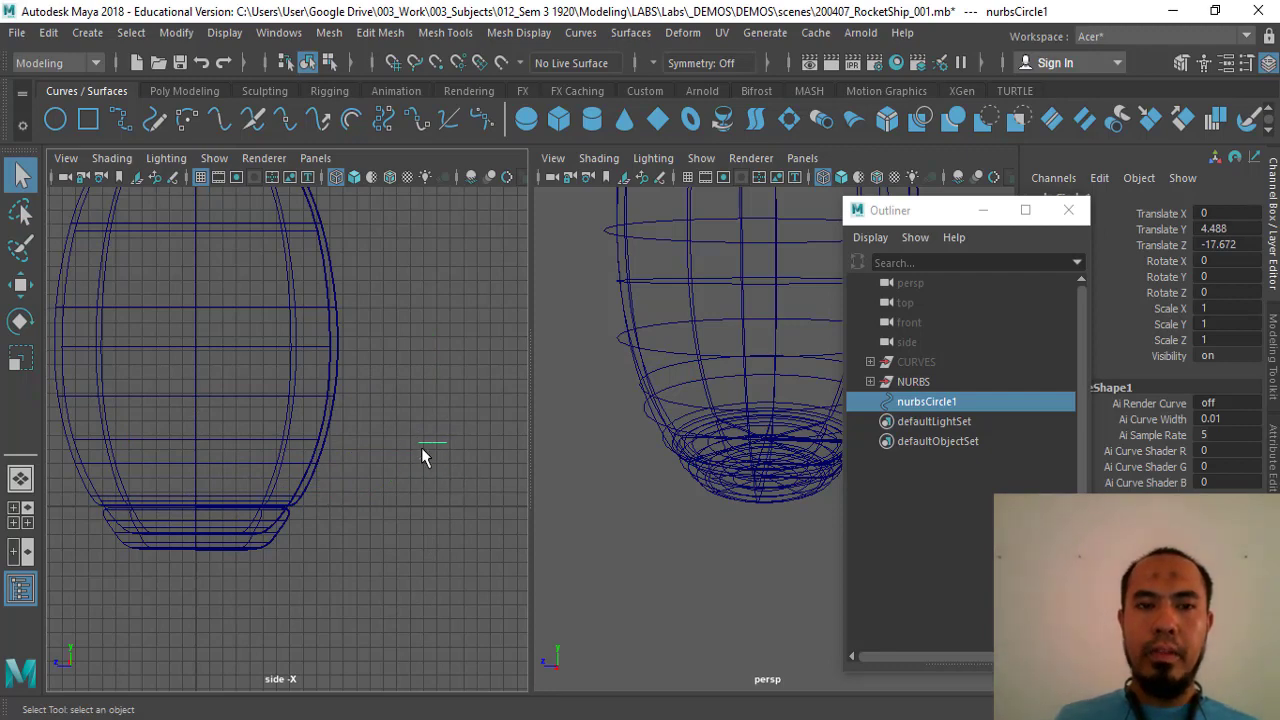
Rotate nurbsCircle1 upright about X, entering -90 for Rotate X.
key("e")
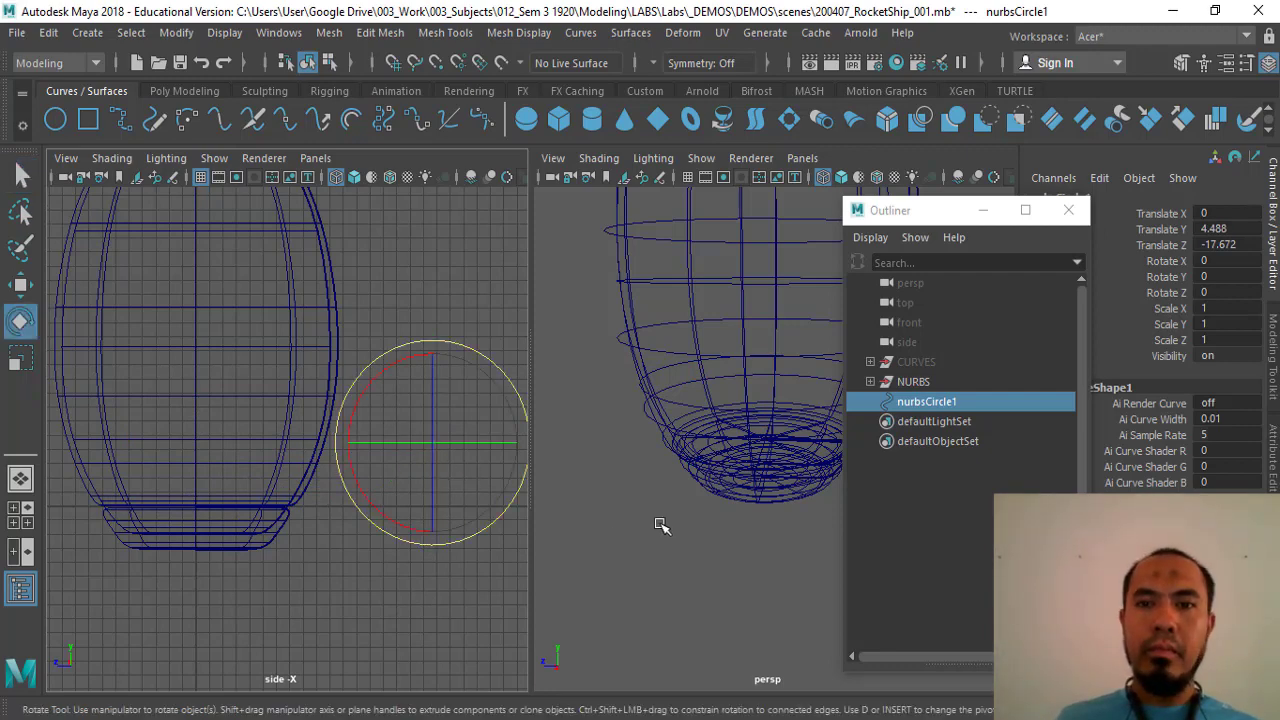
key("f")
left_click_drag(695, 614, 751, 517, "alt")
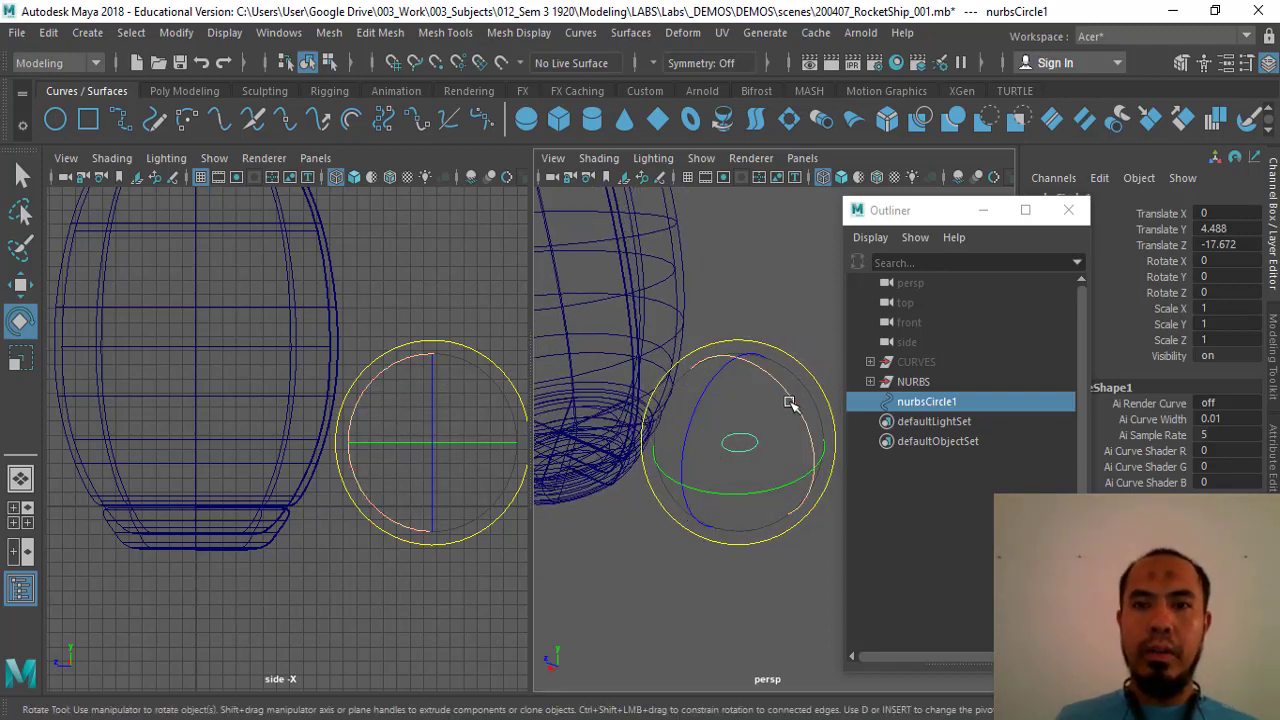
left_click_drag(790, 395, 729, 423)
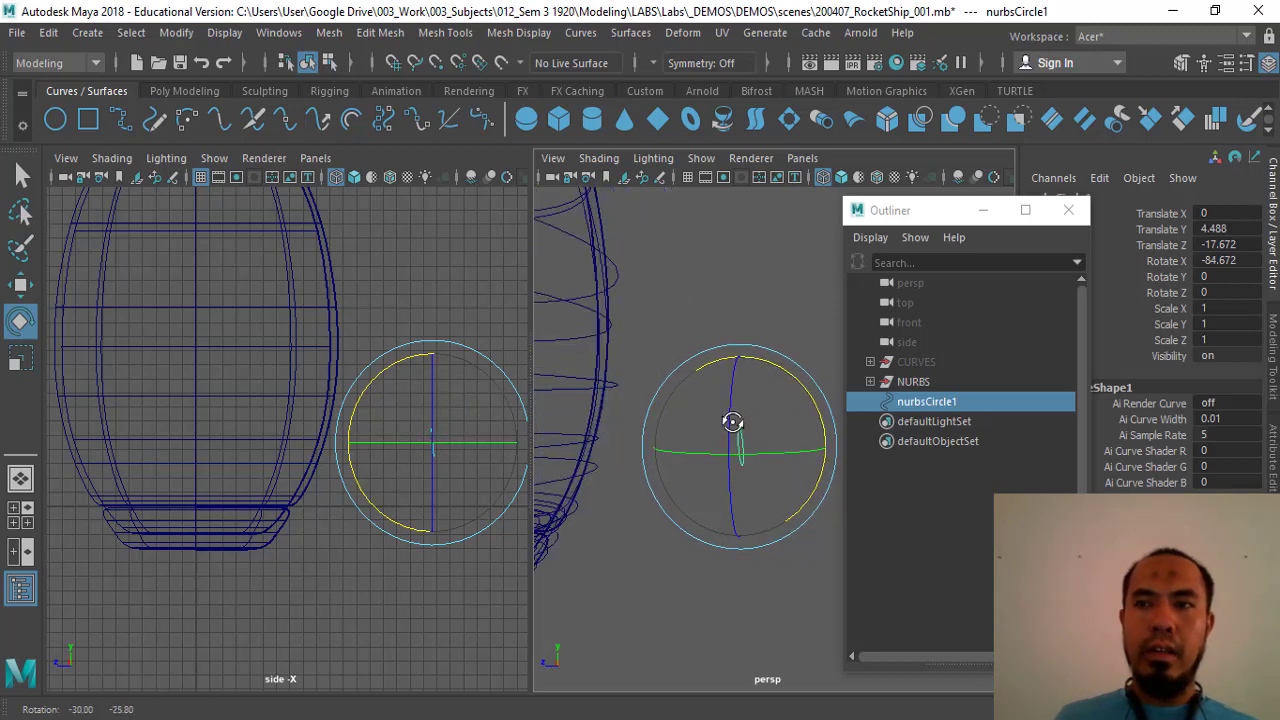
double_click(1229, 260)
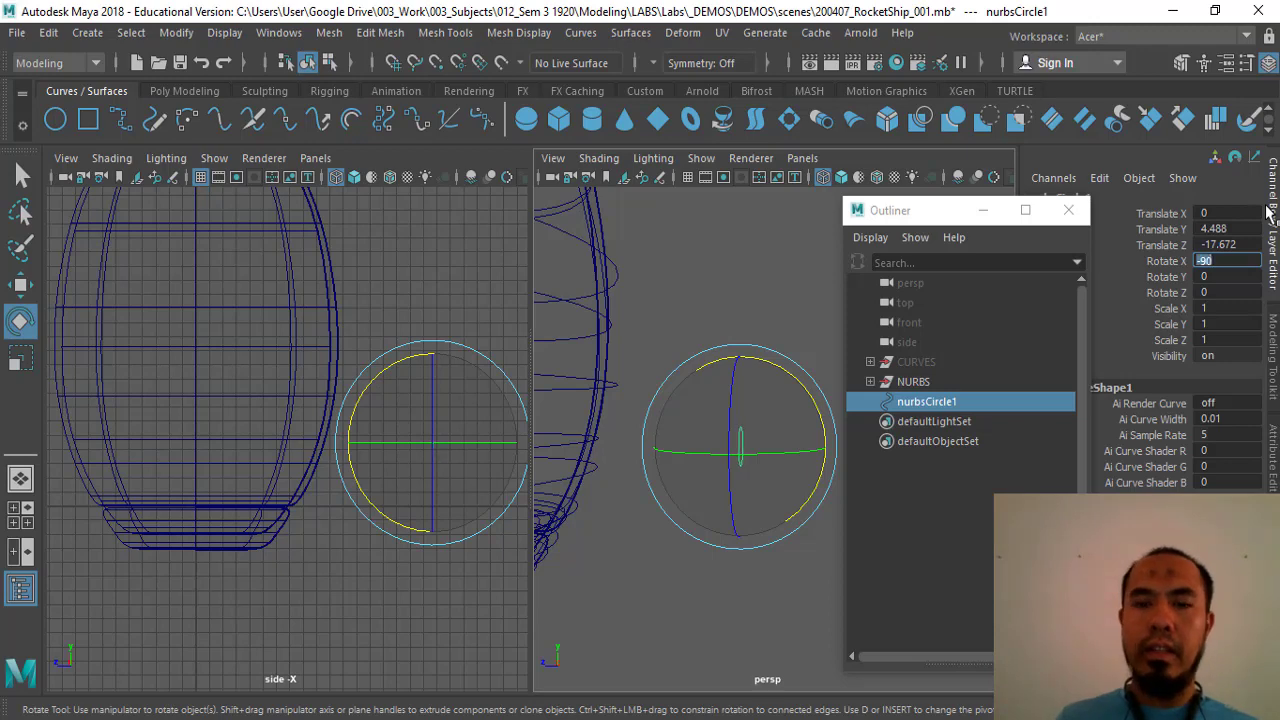
Scale nurbsCircle1 up uniformly to 3.73.
left_click(737, 371)
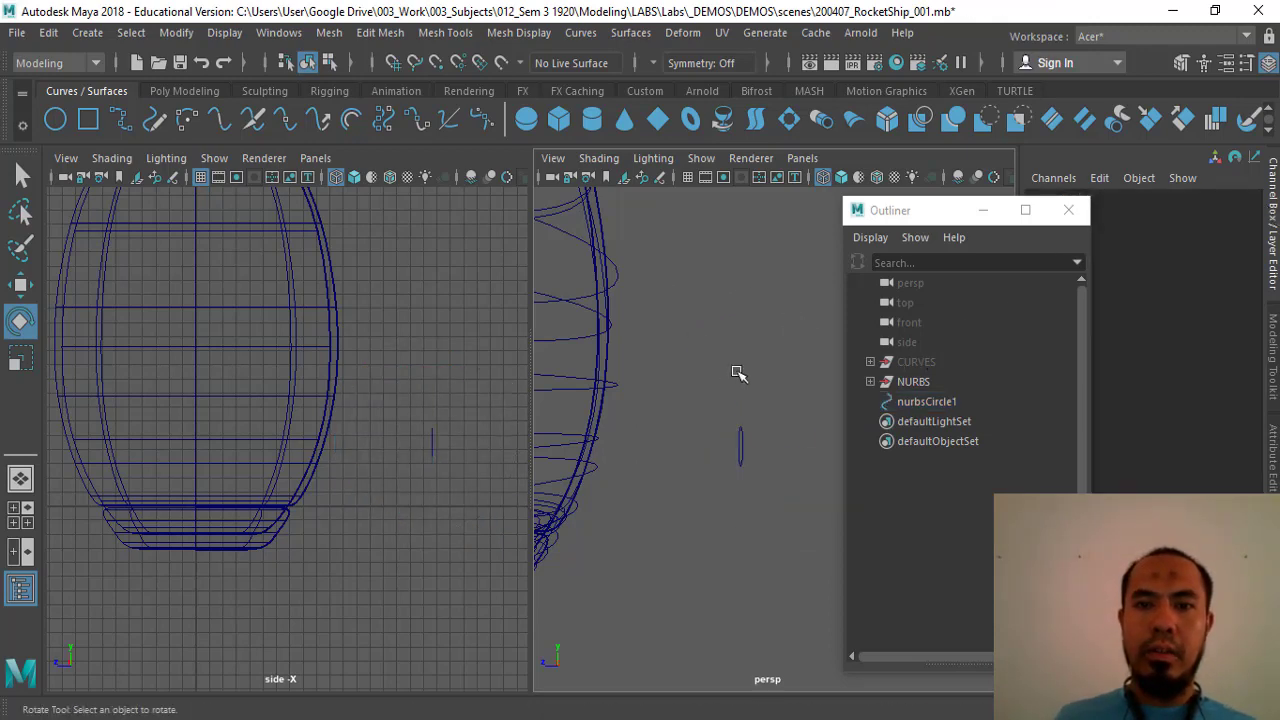
left_click_drag(716, 394, 779, 505)
key("w")
key("r")
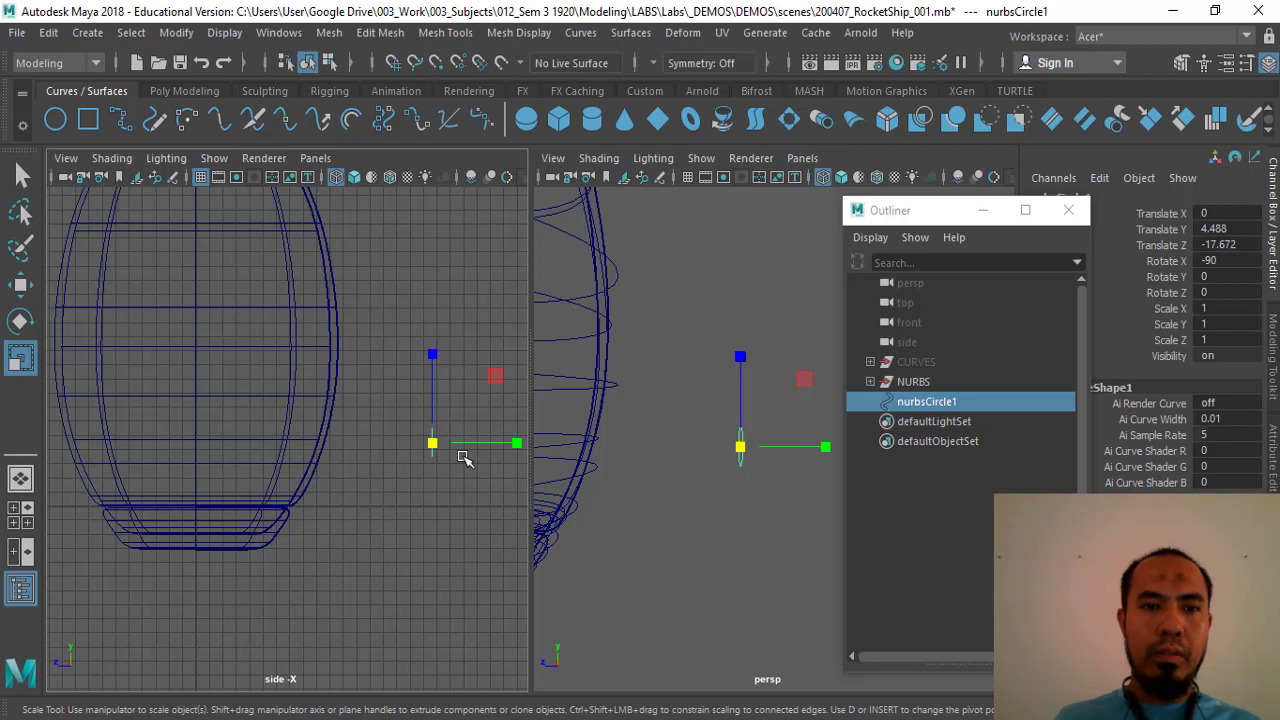
left_click_drag(432, 448, 366, 412)
key("q")
key("w")
key("r")
right_click_drag(651, 449, 655, 456, "alt")
left_click_drag(655, 456, 720, 490, "alt")
left_click_drag(357, 418, 339, 344)
Lower nurbsCircle1 along the rocket's side and nudge it slightly outward.
key("w")
scroll(400, 300, "down", 5)
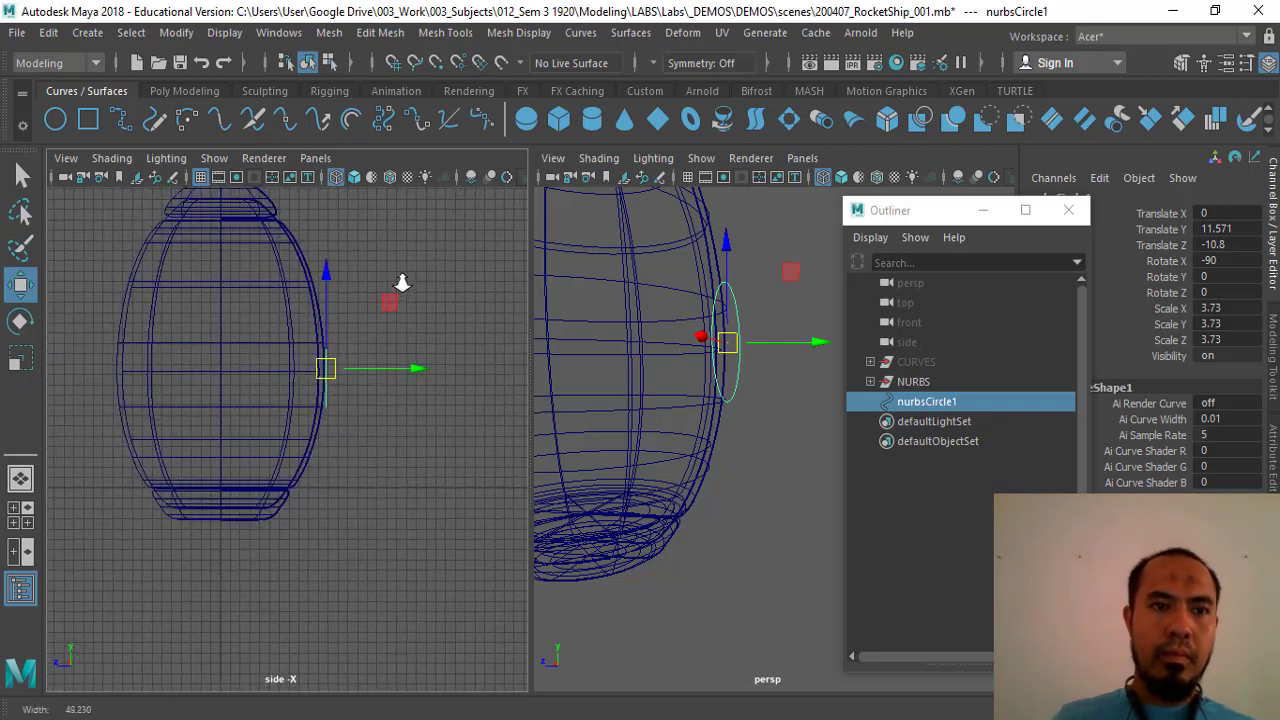
scroll(370, 370, "up", 5)
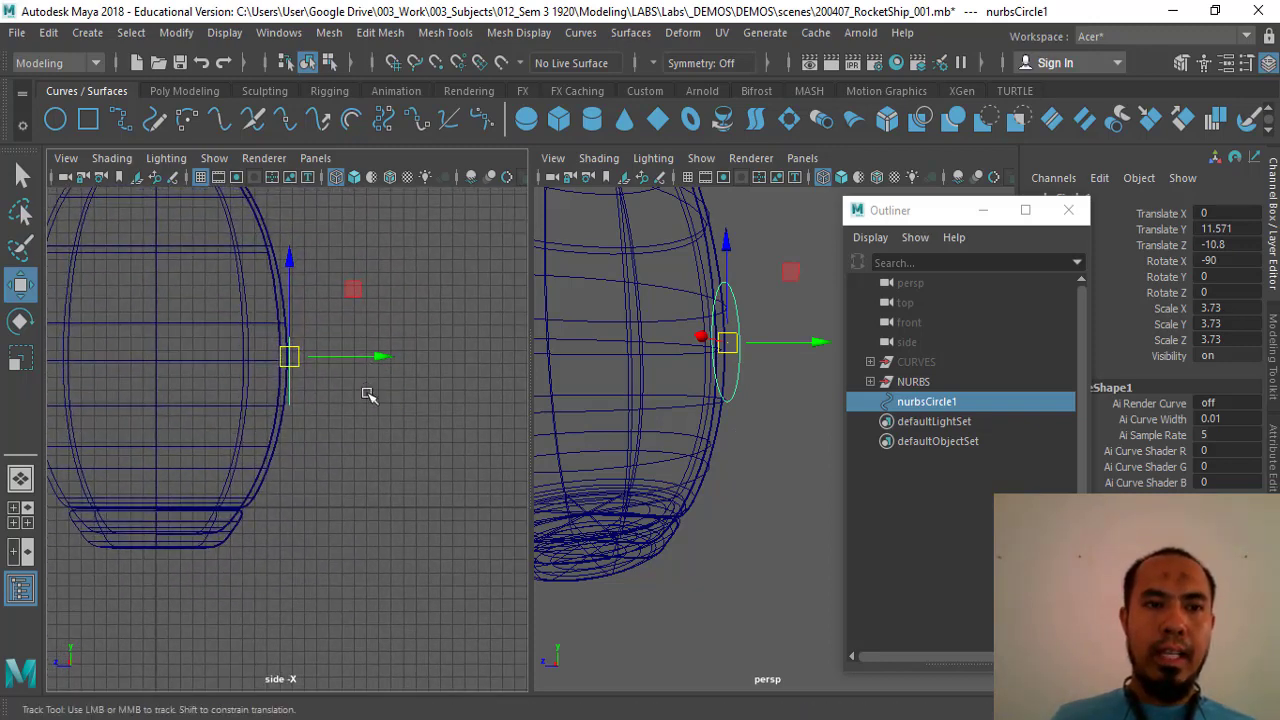
left_click_drag(288, 355, 285, 386)
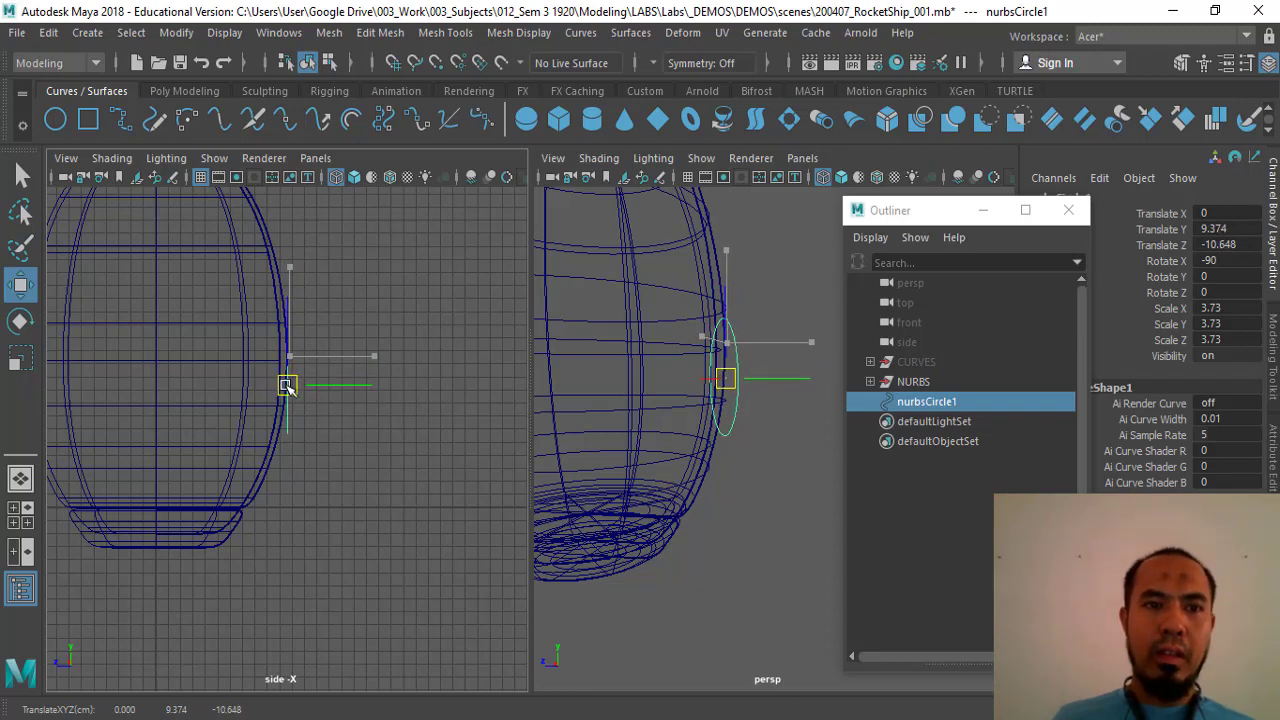
left_click_drag(286, 386, 298, 387)
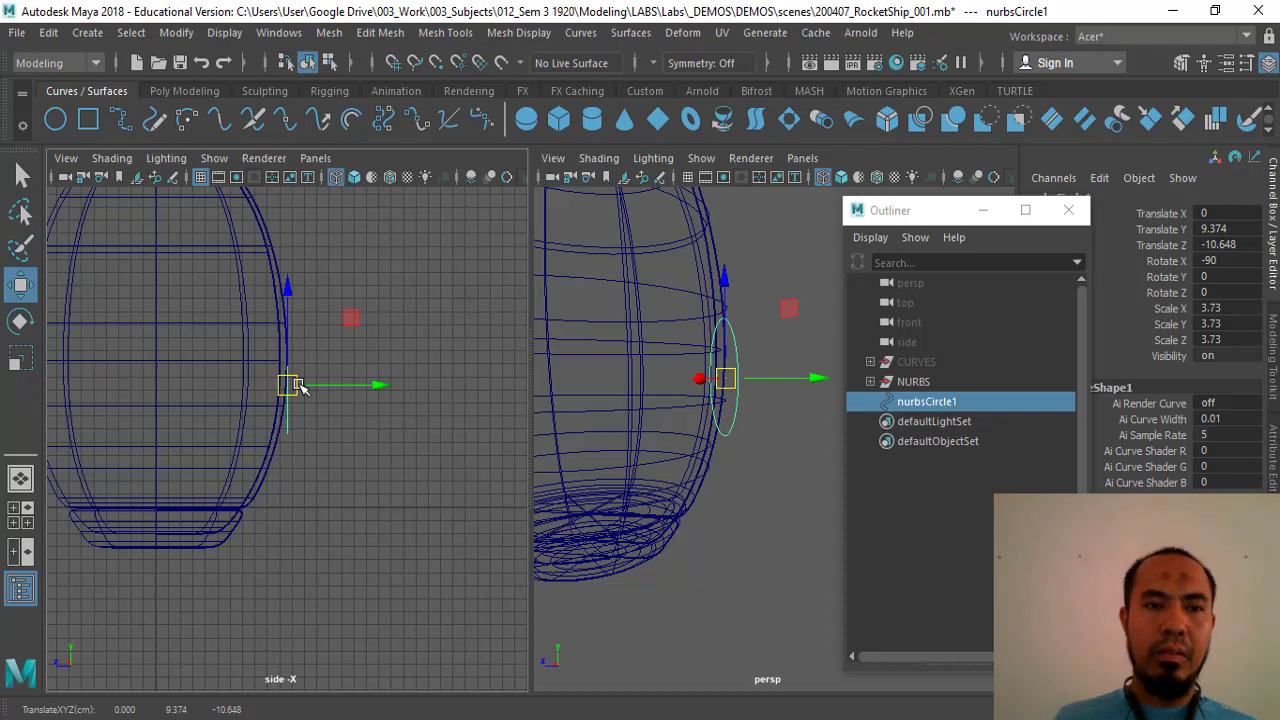
Orbit the perspective view to check the circle's placement against the body.
key("e")
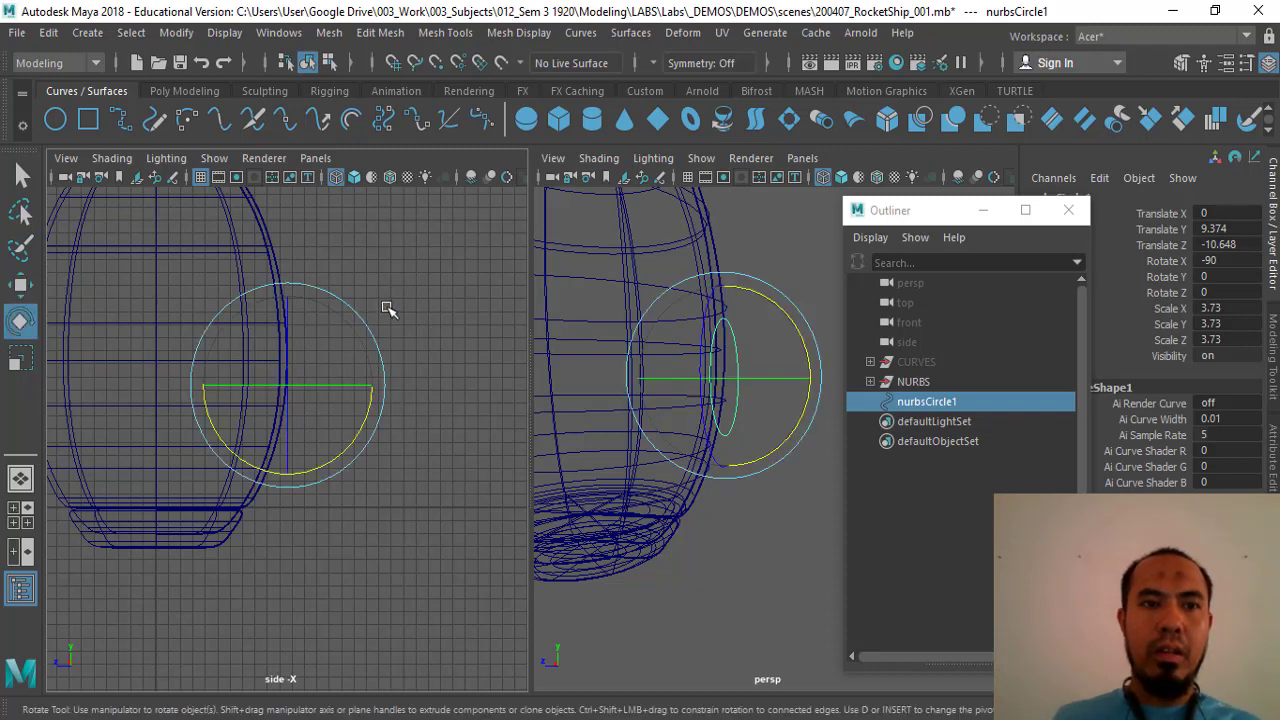
key("r")
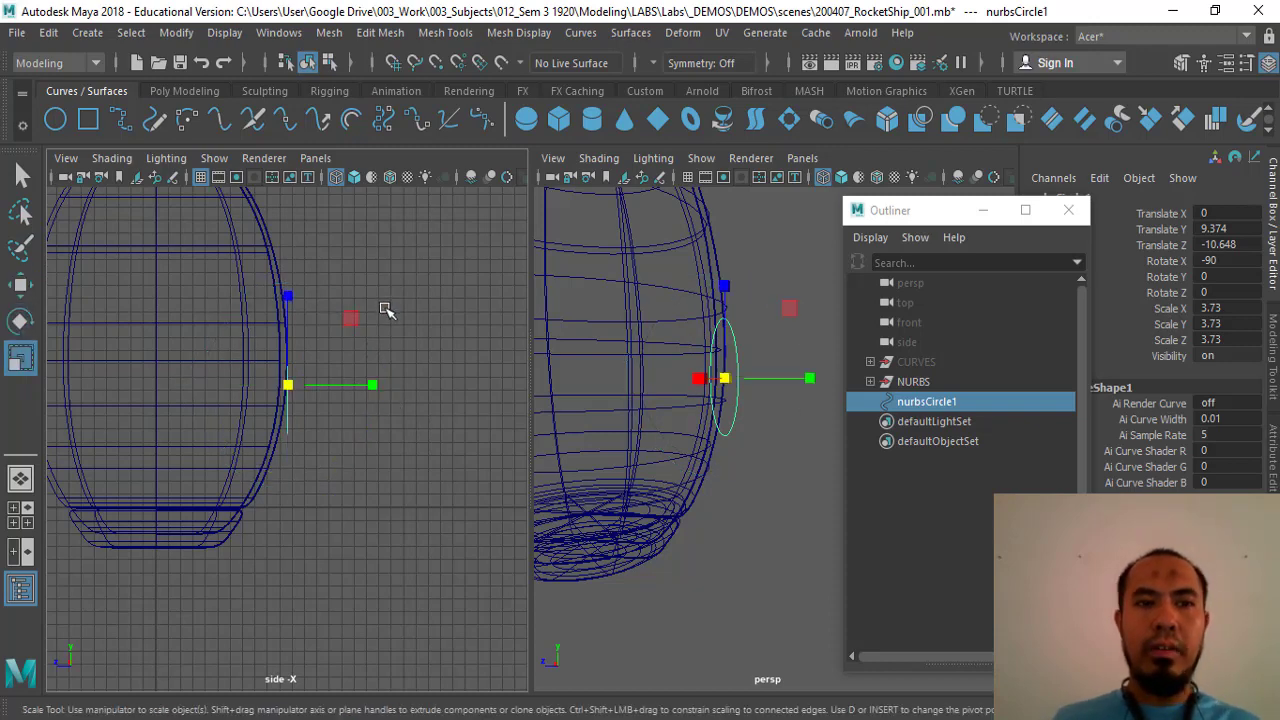
key("e")
key("r")
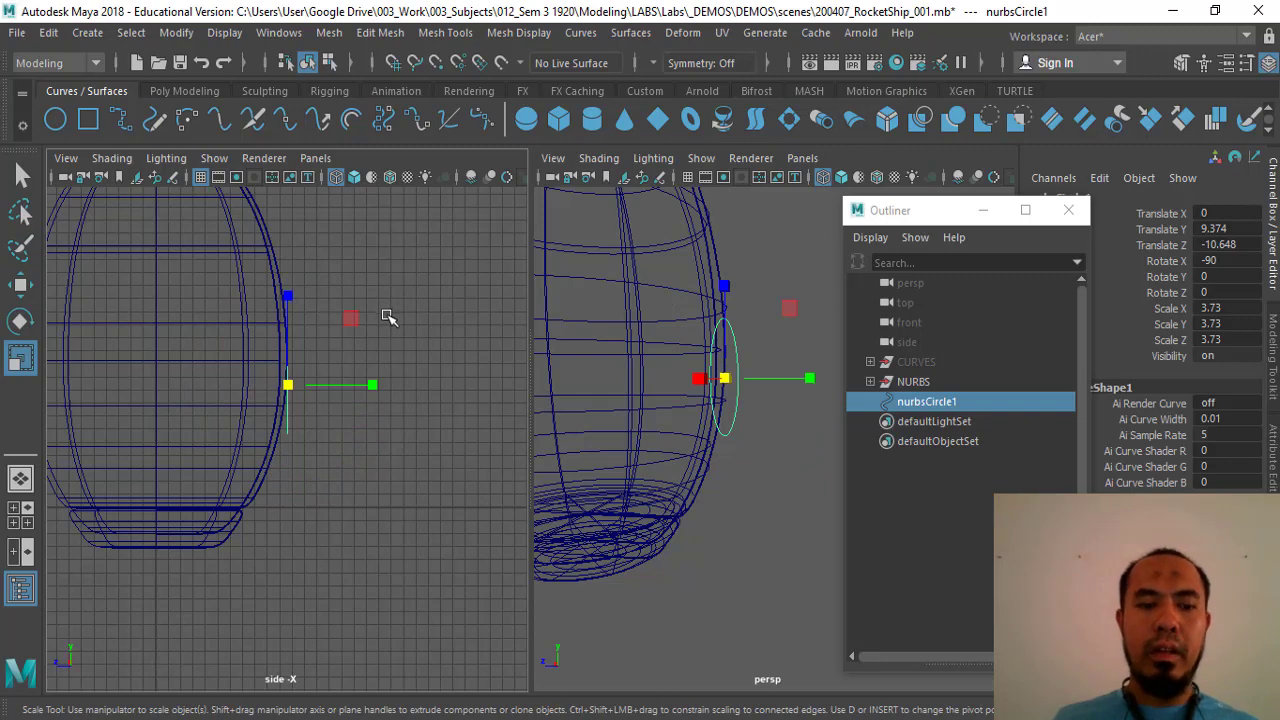
key("w")
left_click_drag(719, 488, 722, 388, "alt")
left_click_drag(753, 430, 709, 455, "alt")
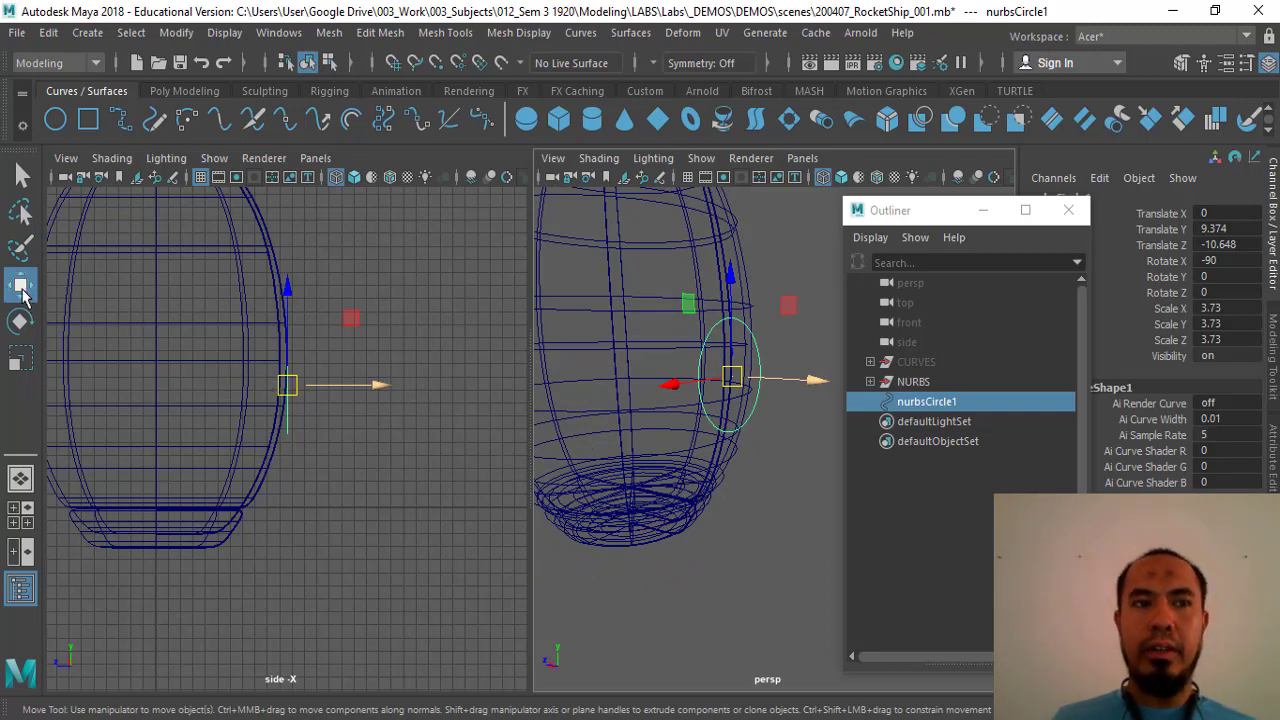
left_click(20, 321)
left_click(20, 358)
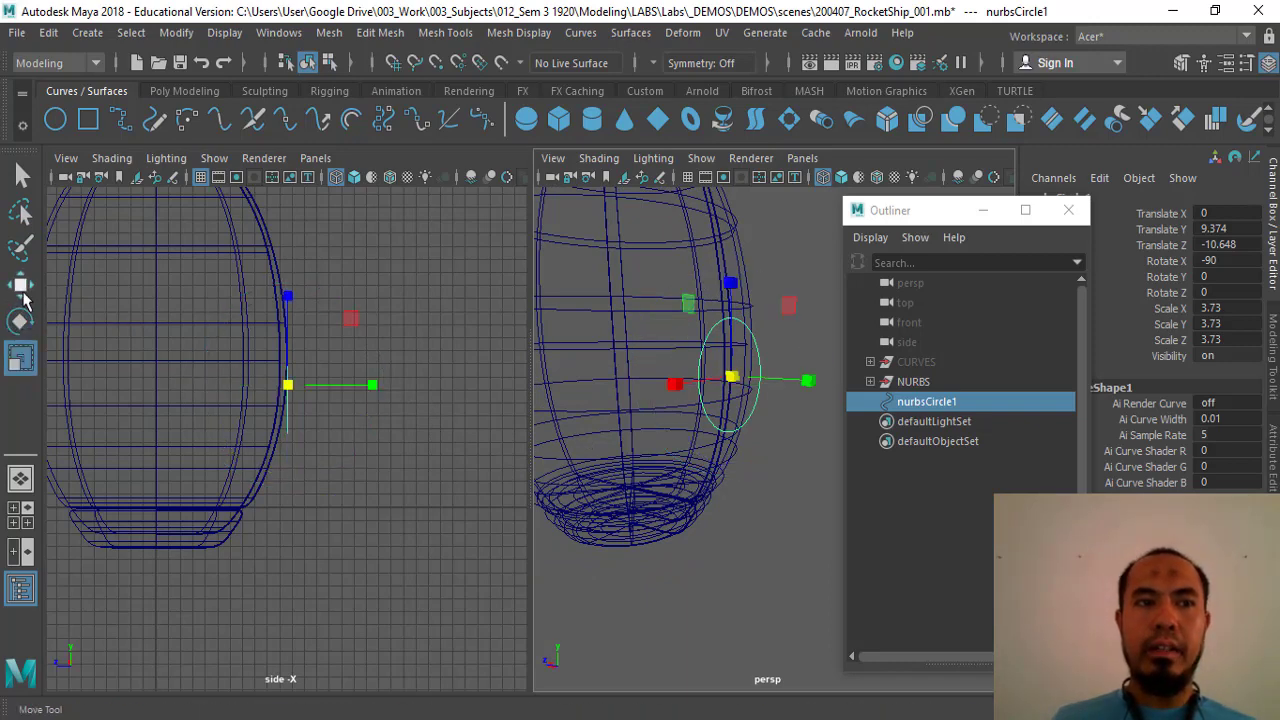
left_click(22, 287)
Tilt nurbsCircle1 to Rotate X -94.972.
key("e")
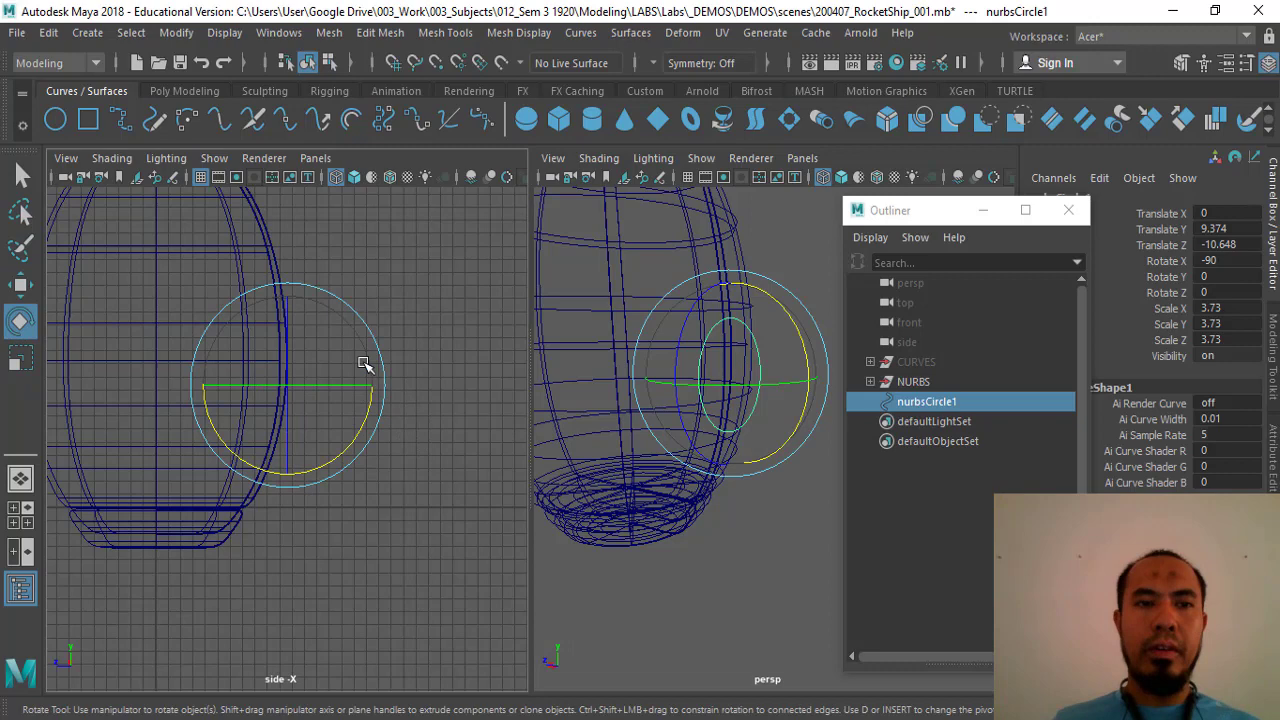
left_click_drag(361, 418, 363, 425)
key("q")
left_click_drag(575, 445, 721, 314, "alt")
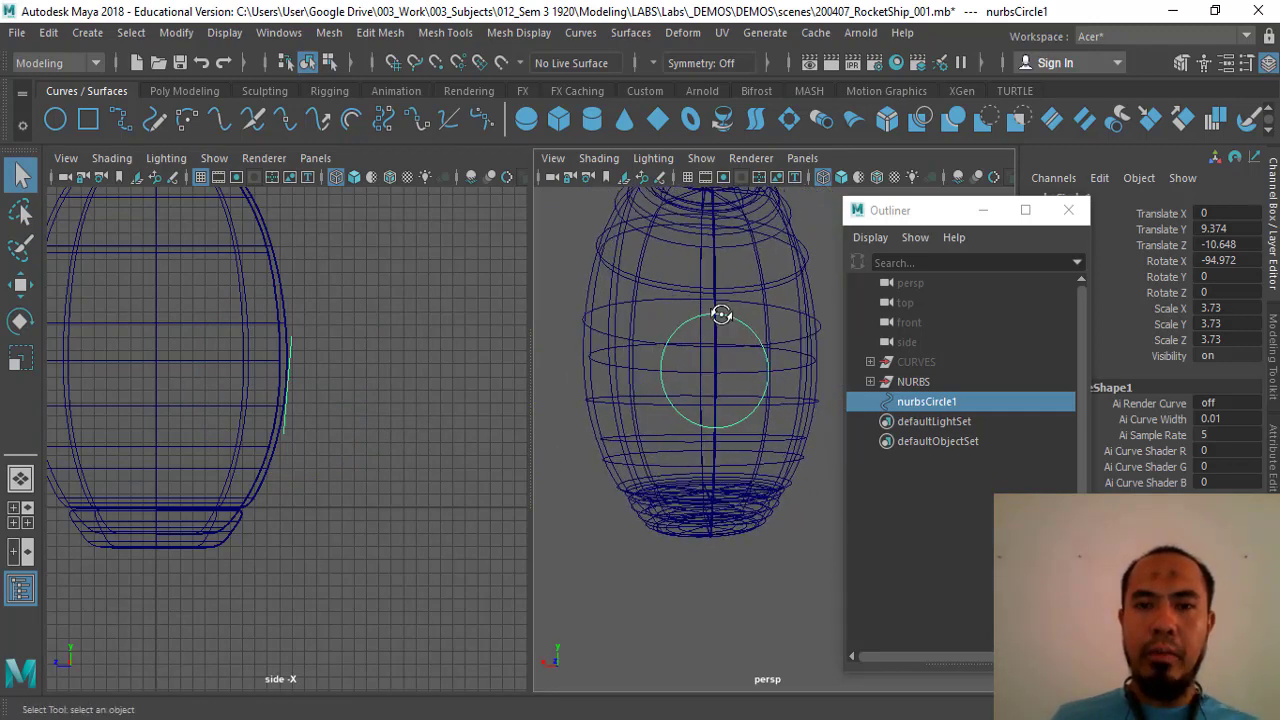
Squash nurbsCircle1 into an oval: Scale X 2.079, Scale Z 4.076.
key("r")
left_click_drag(638, 380, 614, 428, "alt")
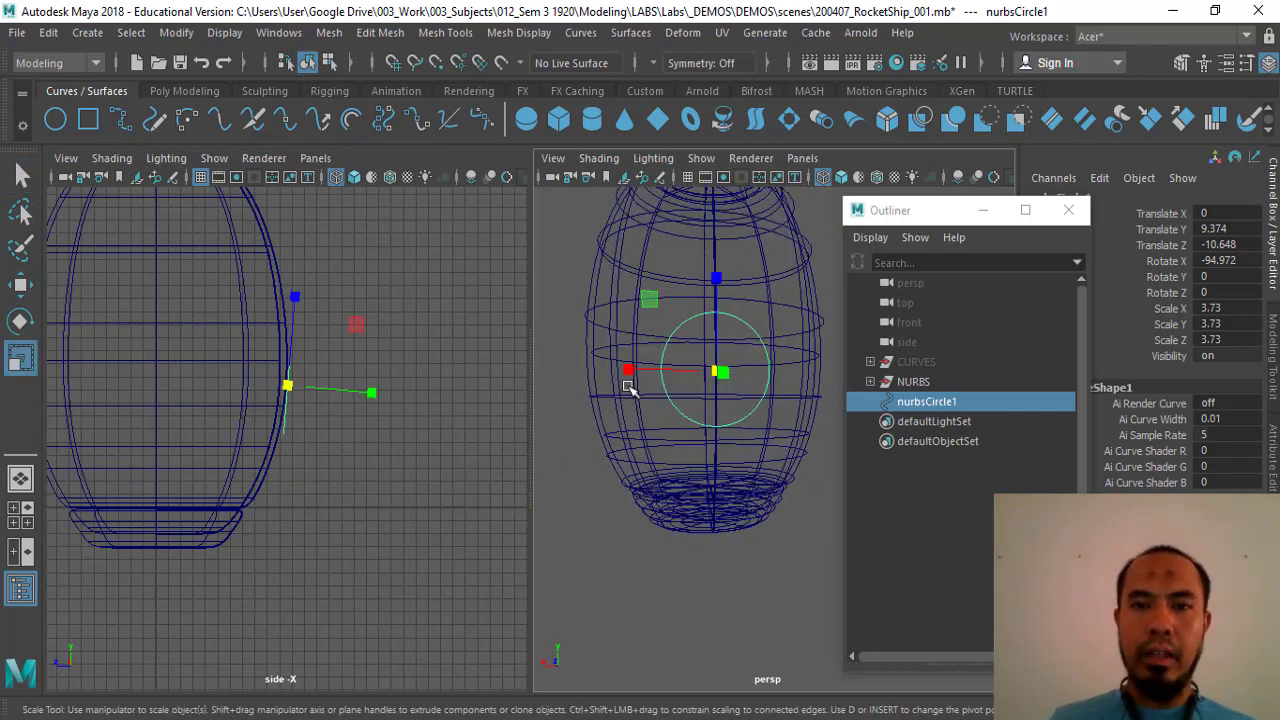
left_click_drag(628, 371, 669, 372)
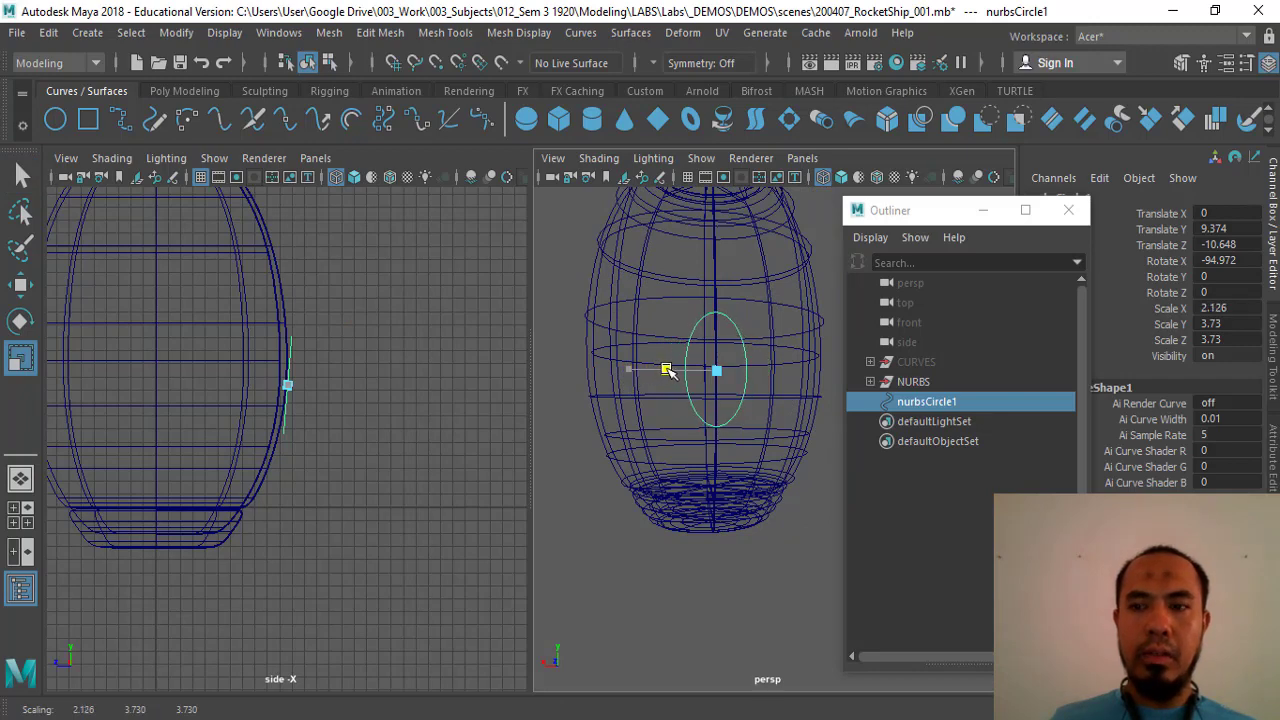
mouse_move(729, 449)
left_mouse_down("alt")
mouse_move(694, 457)
mouse_move(715, 455)
left_mouse_up("alt")
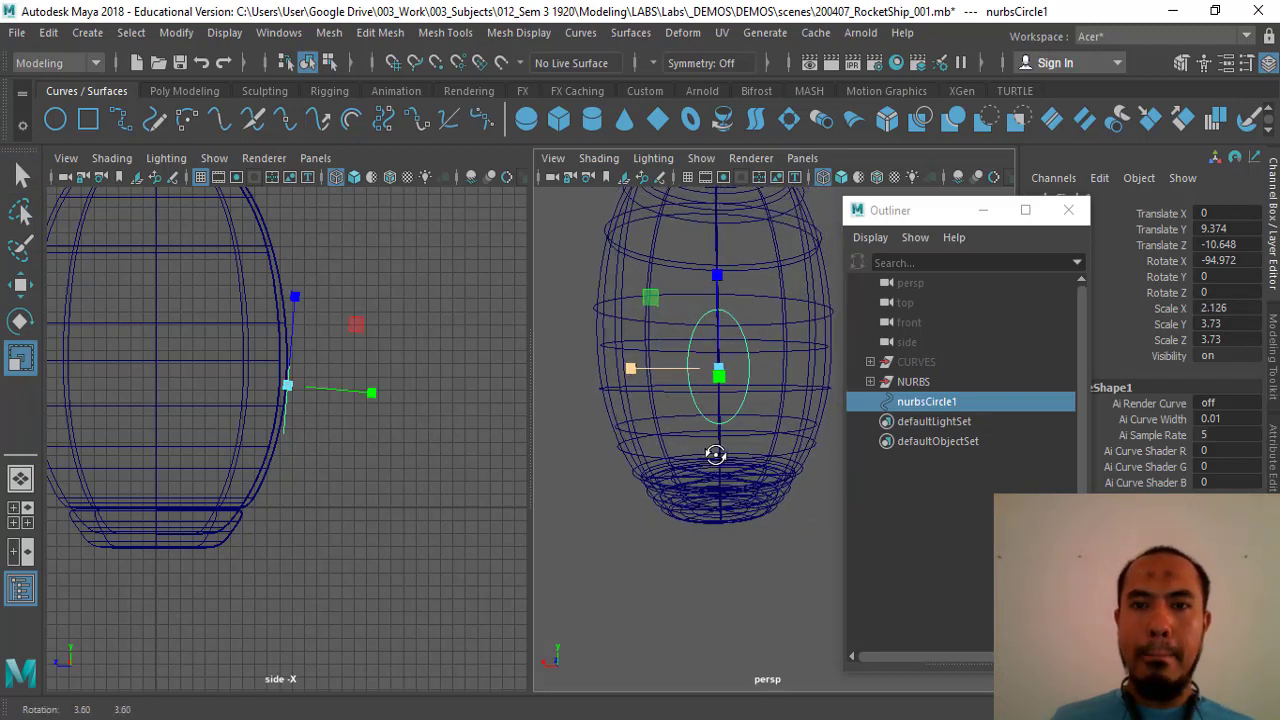
left_click_drag(632, 371, 702, 279)
left_click_drag(338, 398, 320, 423)
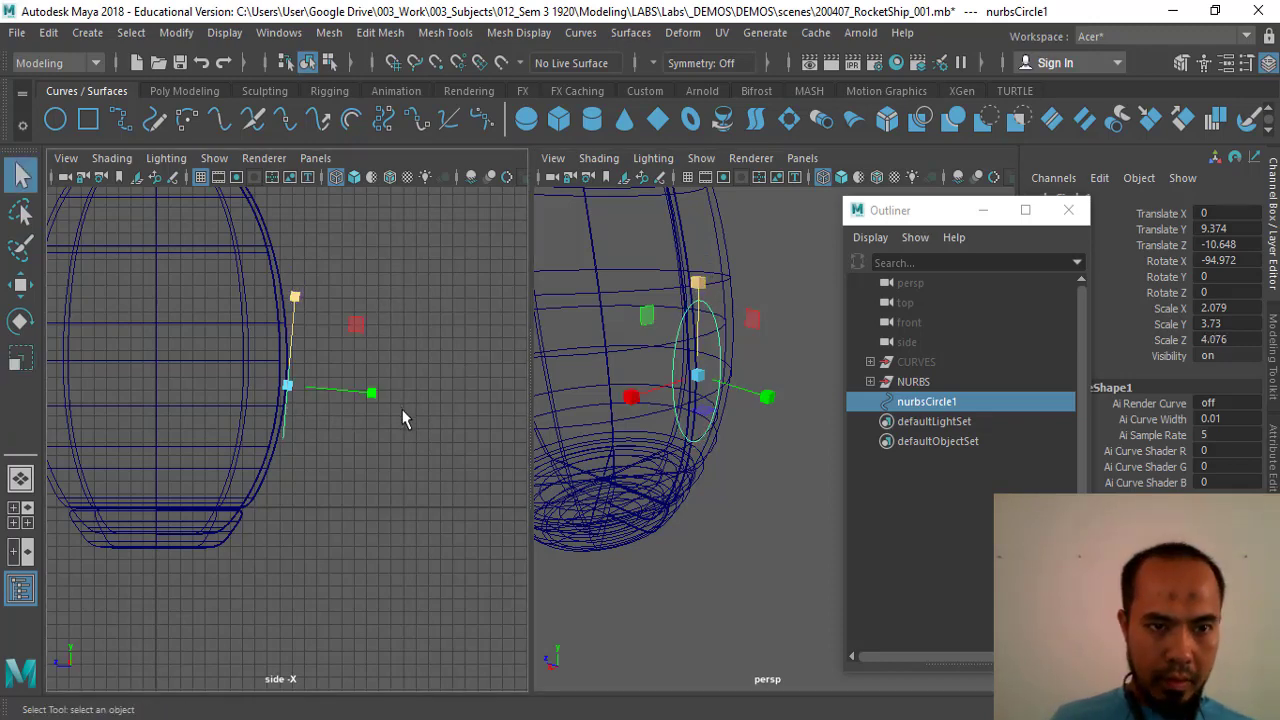
Lower nurbsCircle1 slightly along the body in side view.
key("q")
right_click_drag(403, 420, 386, 415, "alt")
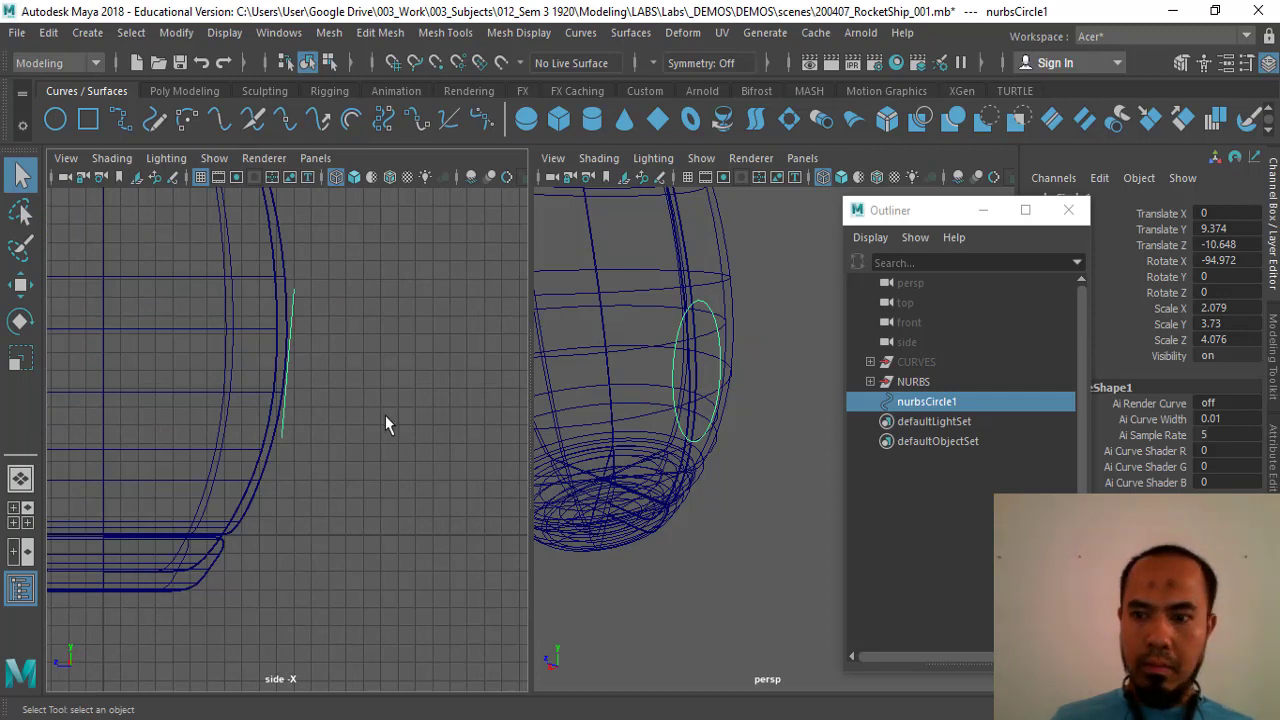
key("w")
left_click_drag(287, 364, 292, 372)
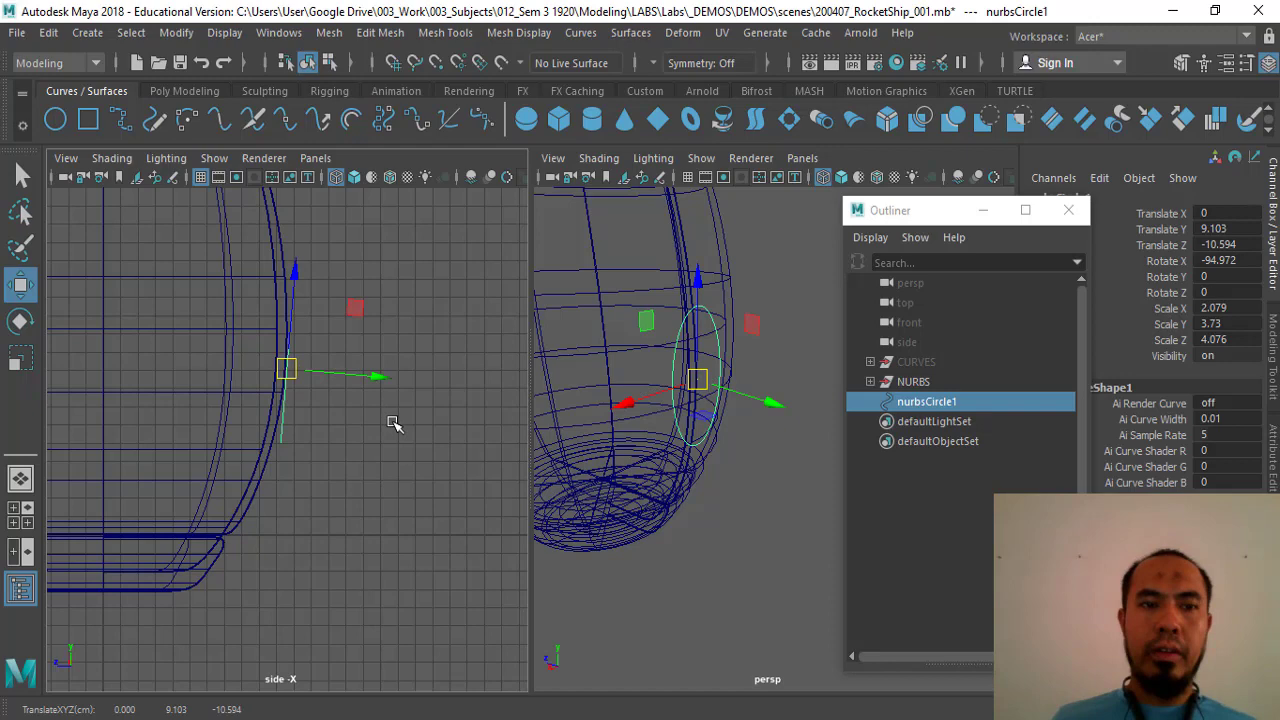
Duplicate it as nurbsCircle2, push it out and down, and tilt it to Rotate X -106.16.
key("ctrl+d")
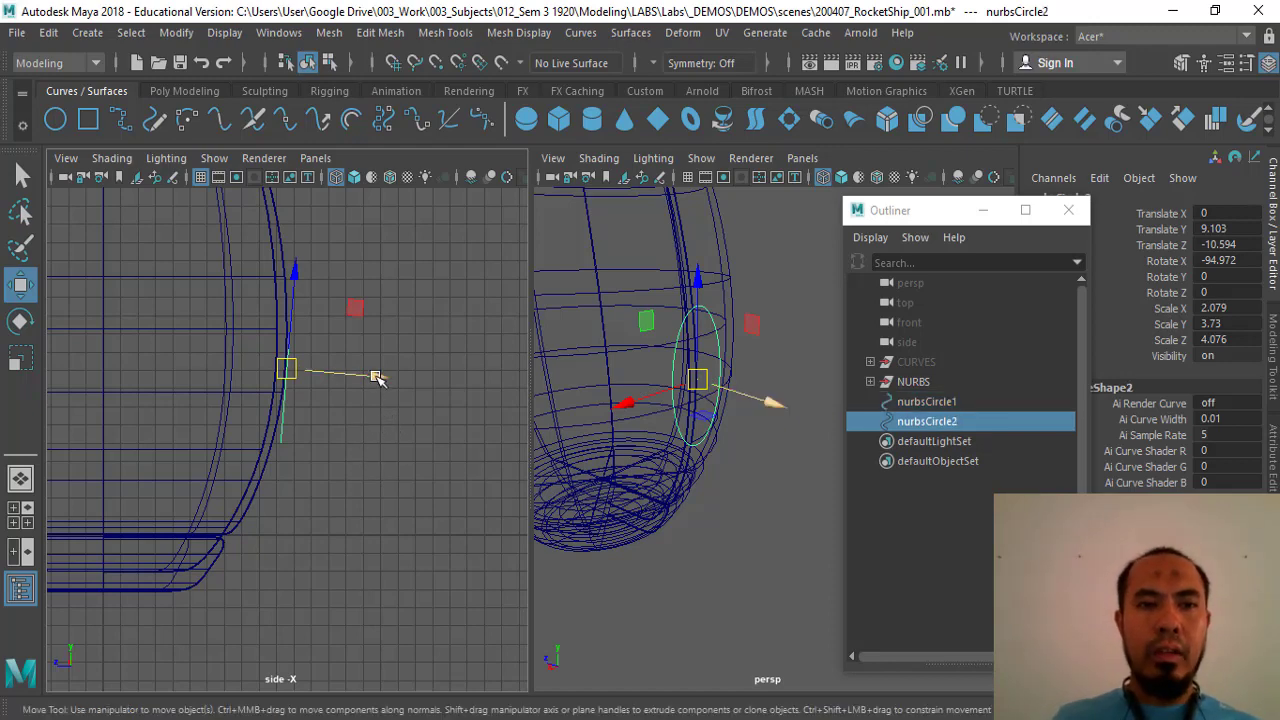
left_click_drag(374, 372, 425, 405)
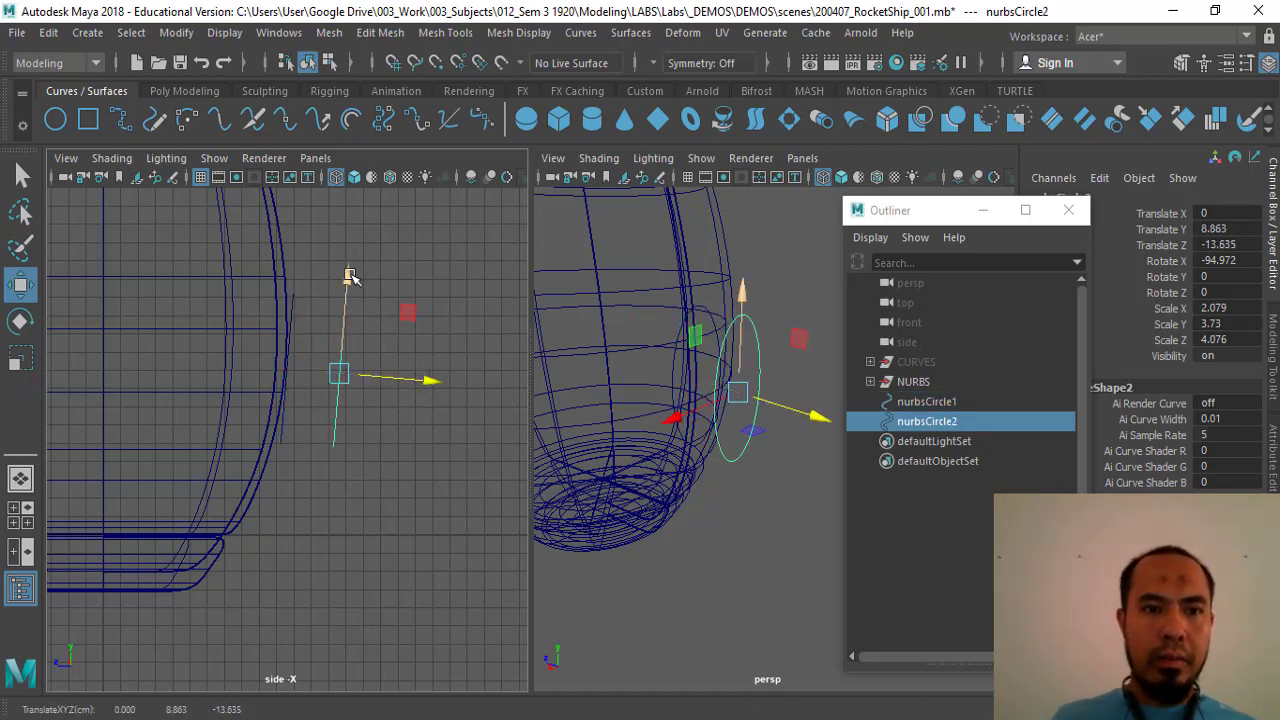
left_click_drag(349, 280, 403, 331)
key("e")
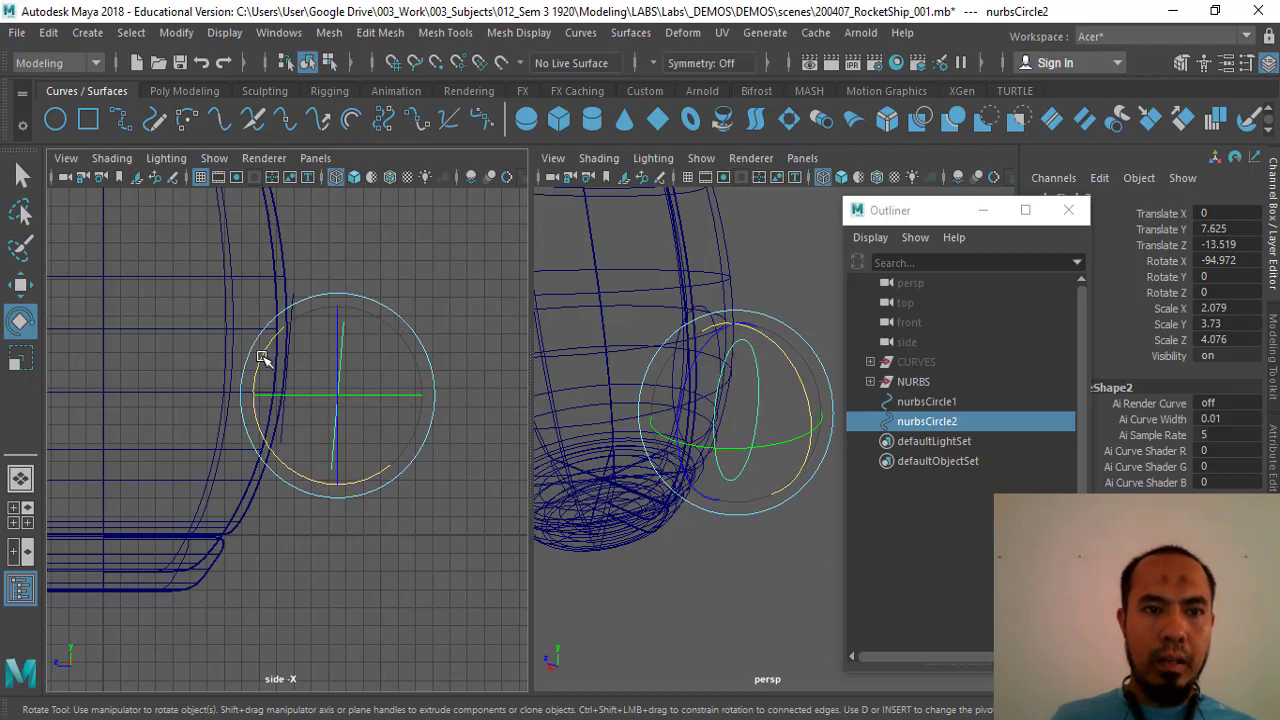
left_click_drag(263, 357, 275, 346)
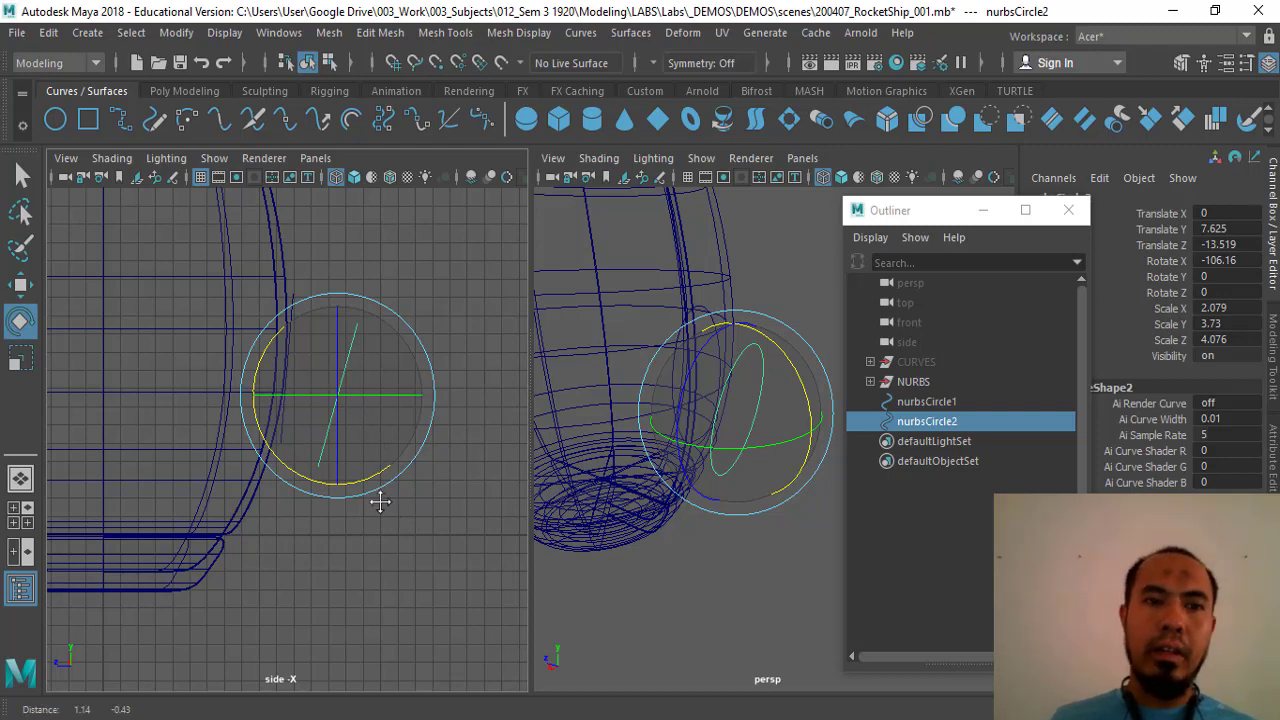
middle_click_drag(377, 500, 380, 502, "alt")
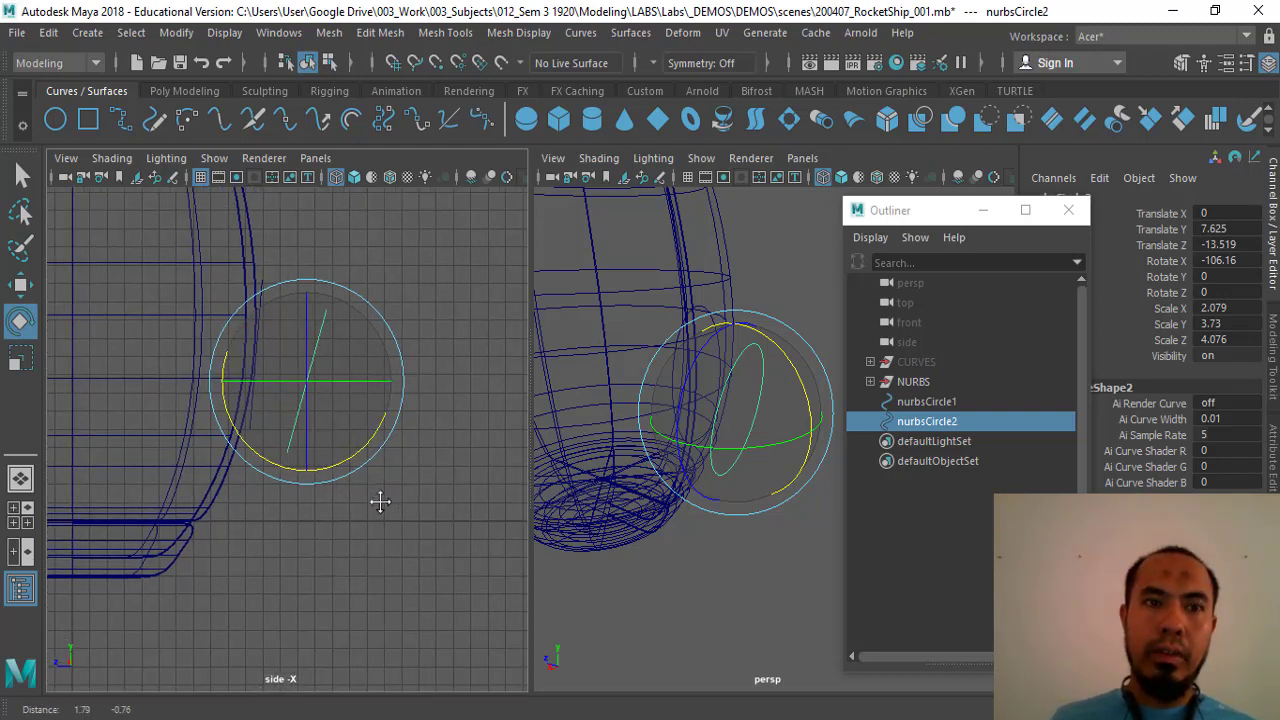
Reposition nurbsCircle1 and nurbsCircle2 closer to the body, placing nurbsCircle2 at Y 8.436, Z -11.86.
key("w")
left_click_drag(306, 380, 296, 372)
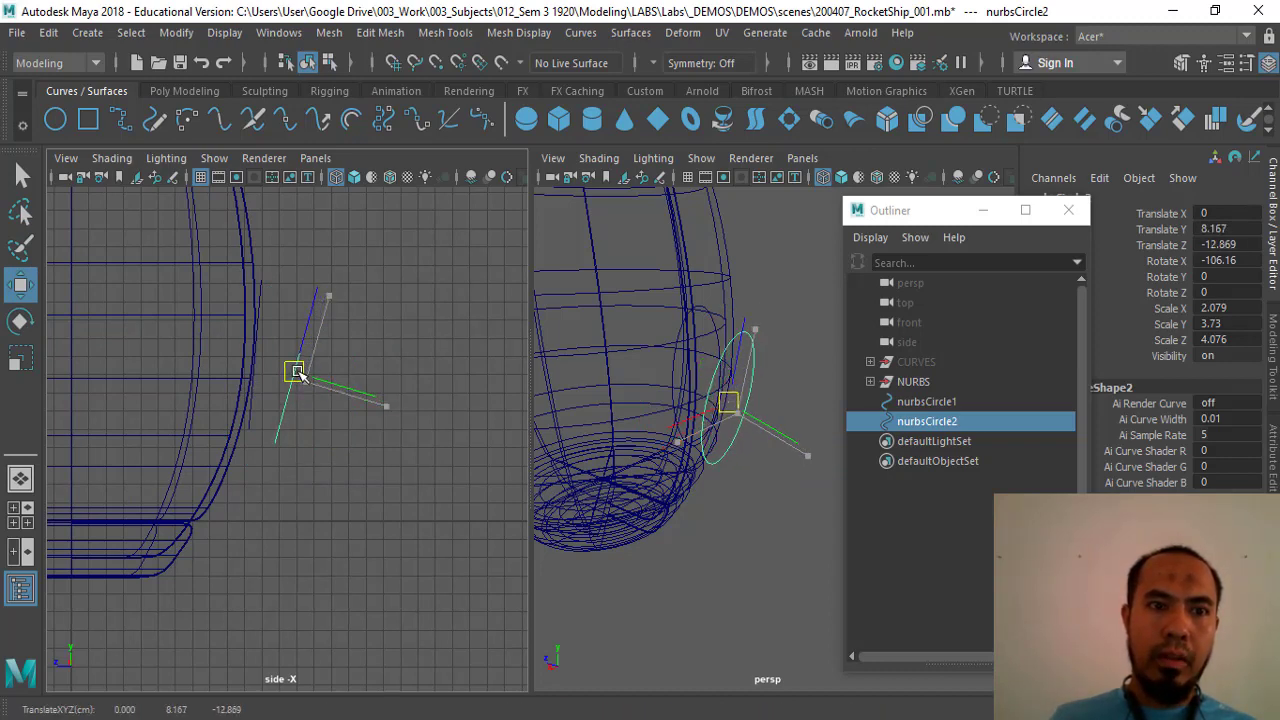
left_click_drag(297, 373, 297, 373)
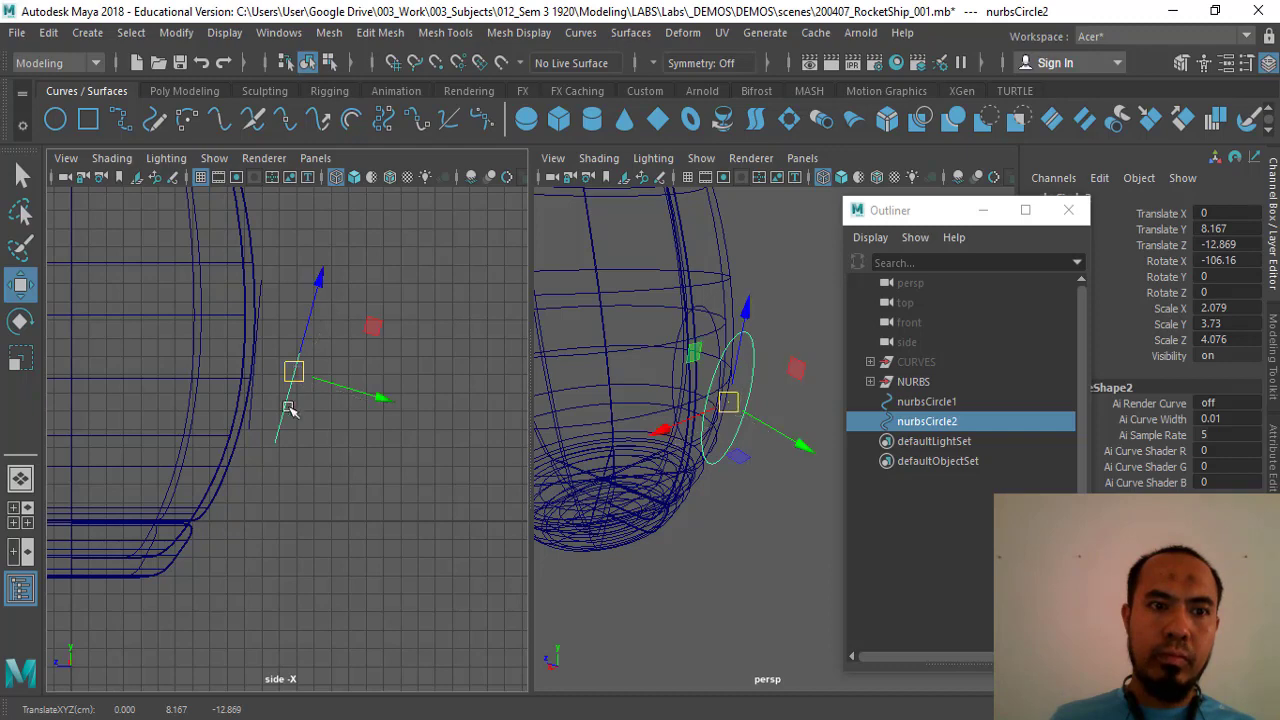
key("q")
left_click(257, 289)
key("w")
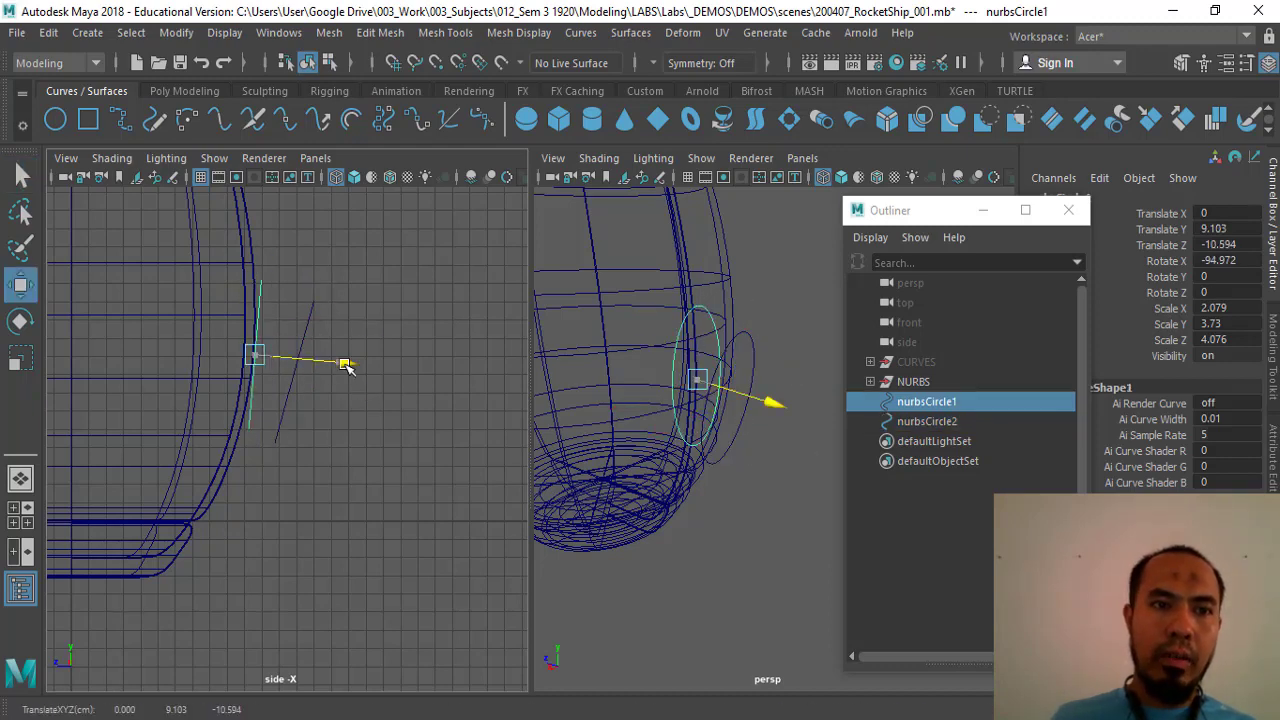
mouse_move(343, 366)
left_mouse_down()
mouse_move(330, 373)
mouse_move(323, 357)
left_mouse_up()
key("q")
left_click(306, 331)
key("w")
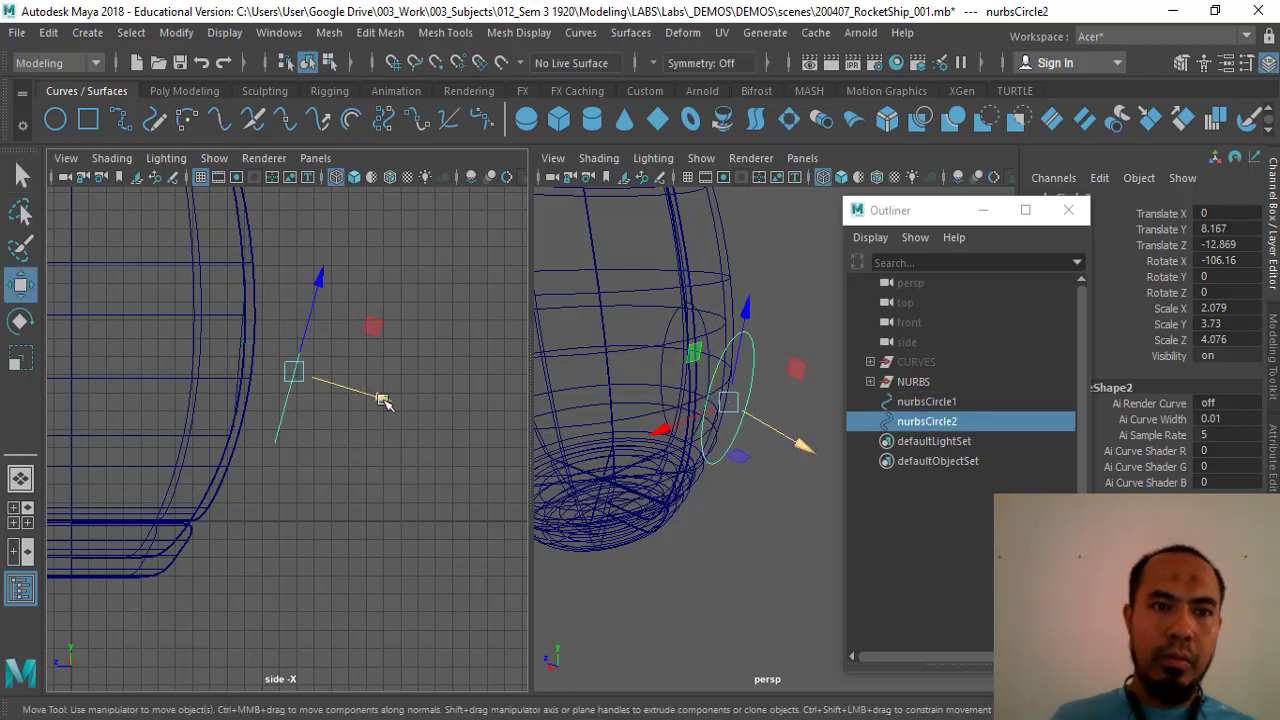
left_click_drag(383, 400, 362, 392)
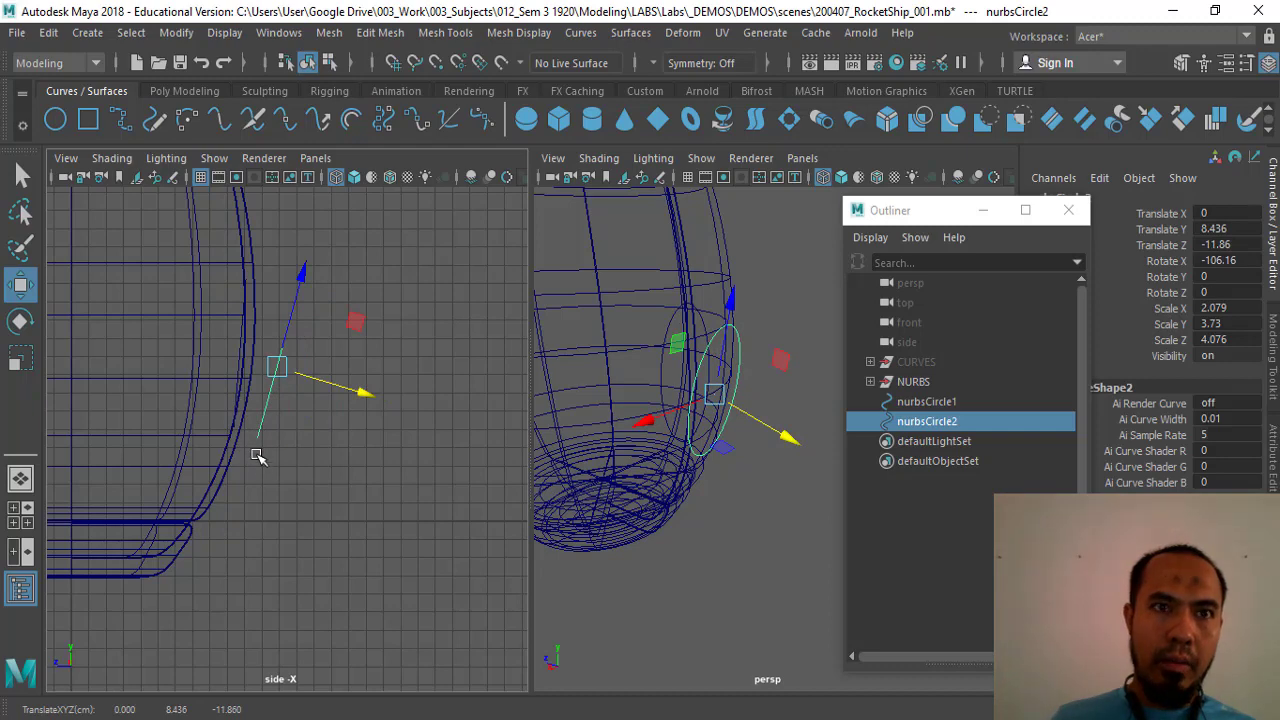
Shrink nurbsCircle2 to scale 1.901, 3.411, 3.728.
key("r")
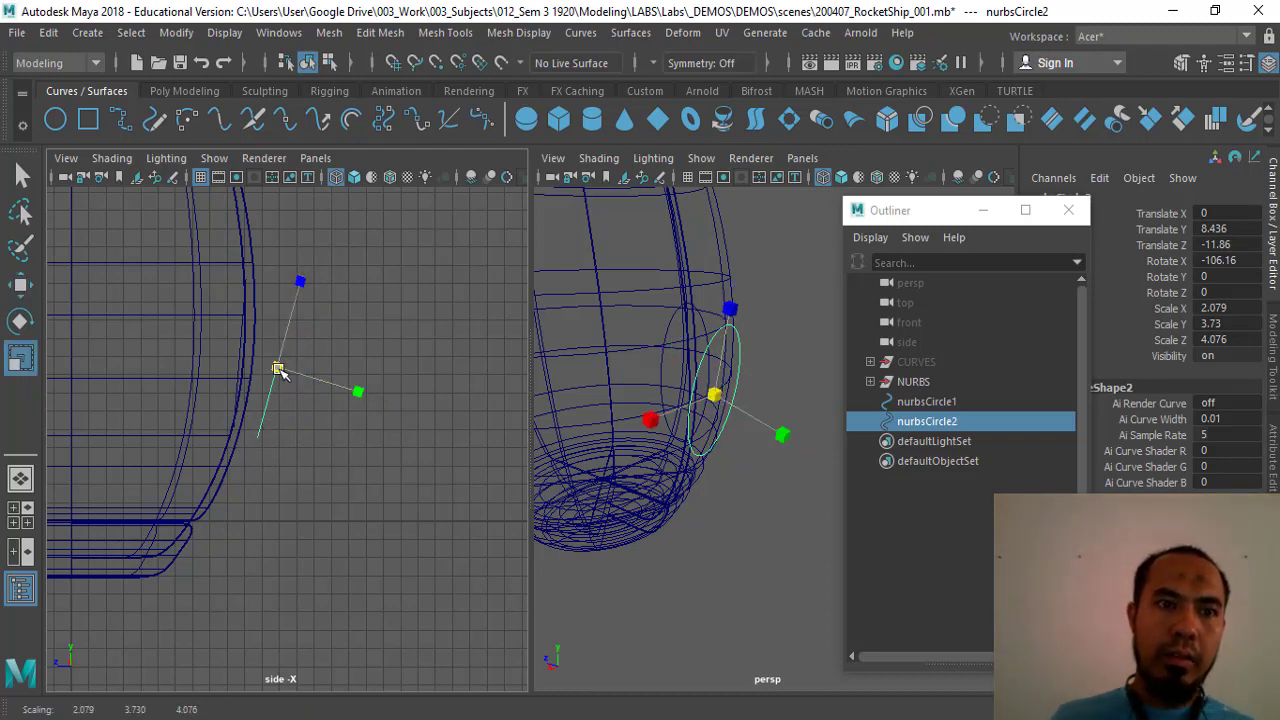
left_click_drag(277, 366, 276, 374)
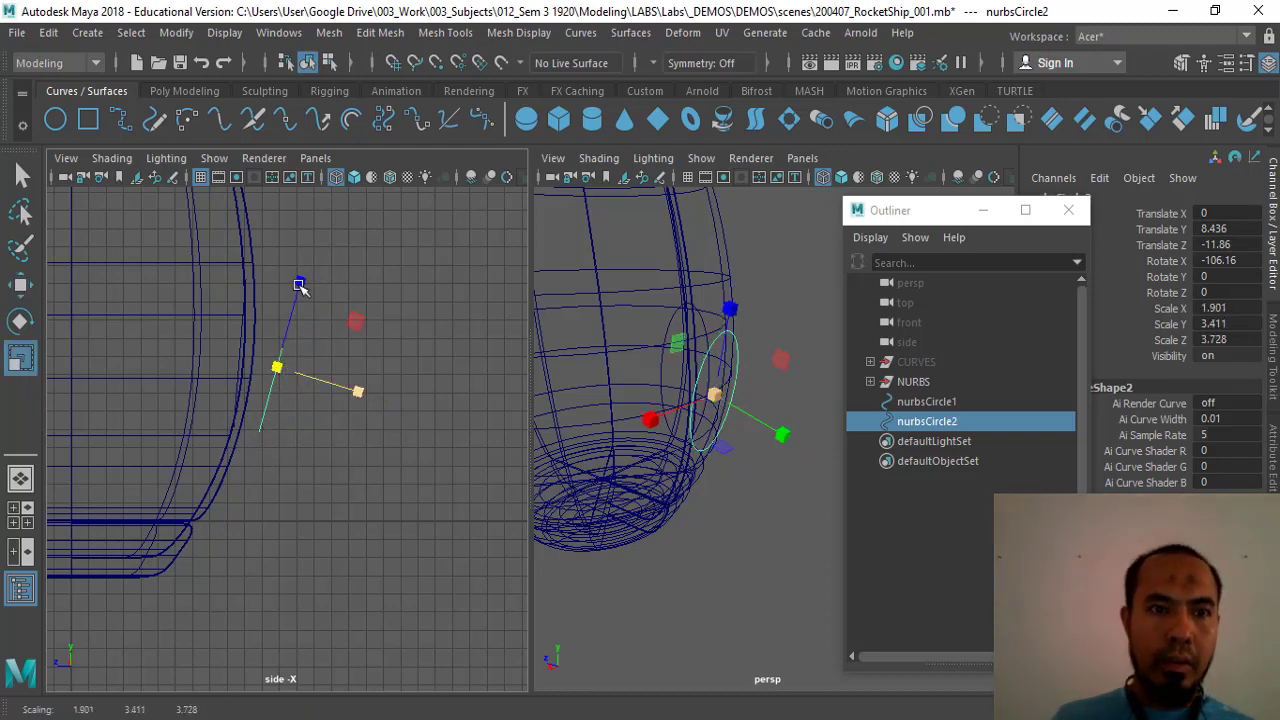
key("w")
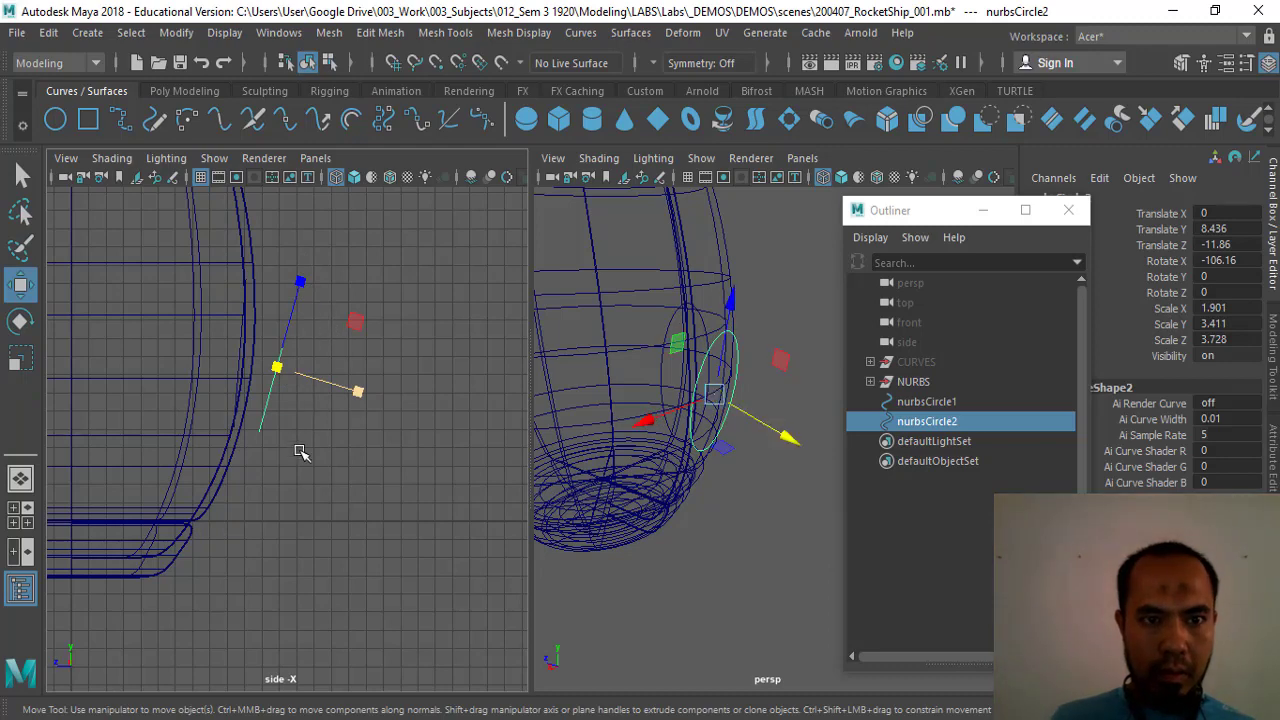
scroll(423, 314, "up", 2)
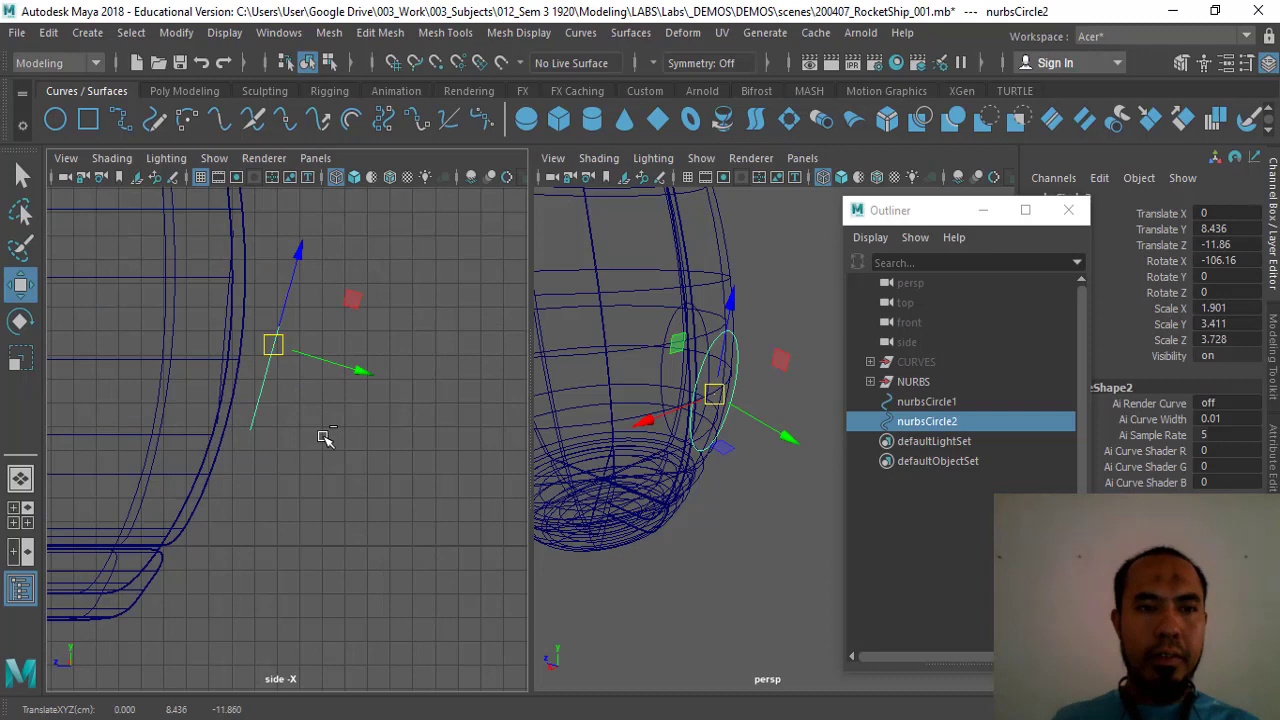
Duplicate into nurbsCircle3, moving it further out and down and tilting it more steeply.
key("ctrl+d")
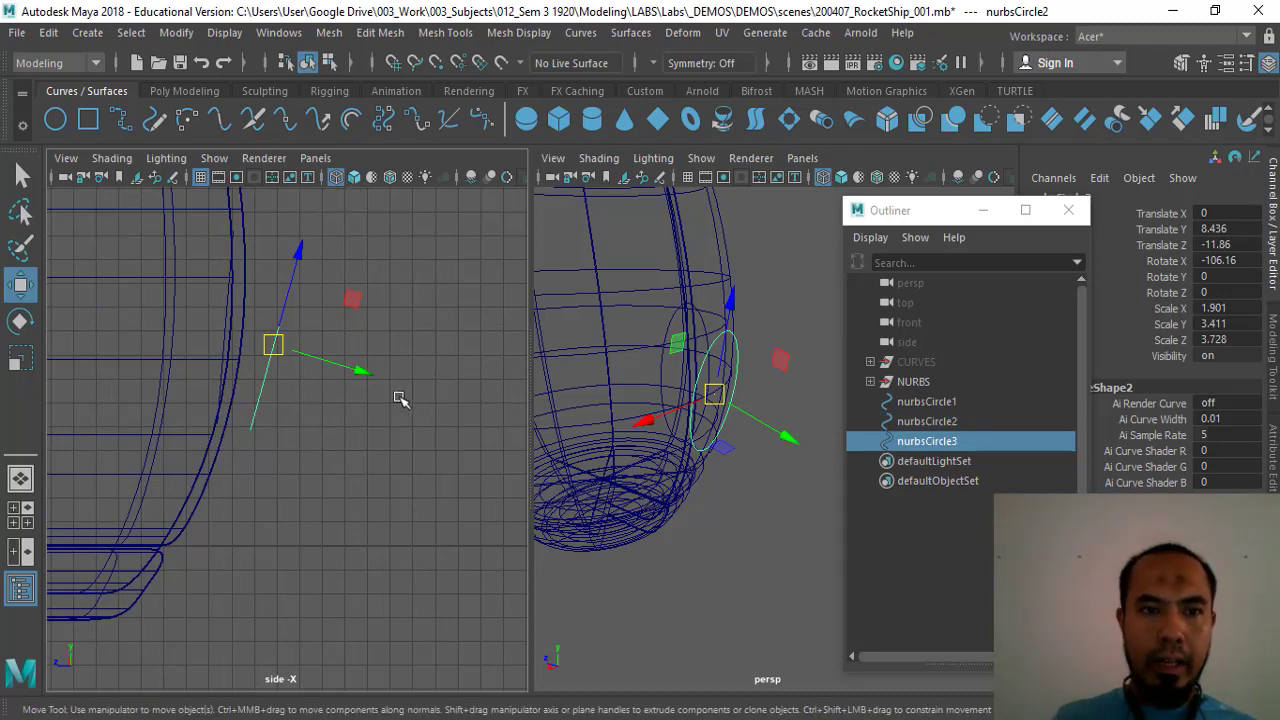
middle_click_drag(386, 396, 410, 411)
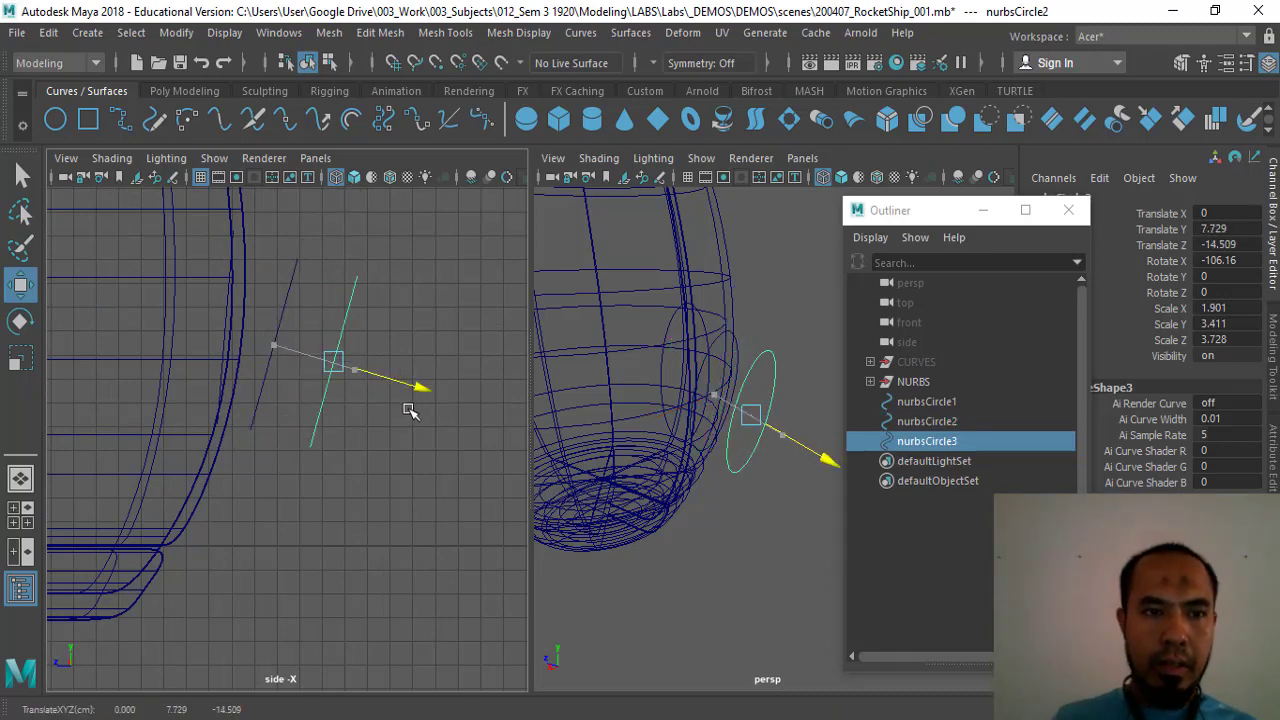
key("e")
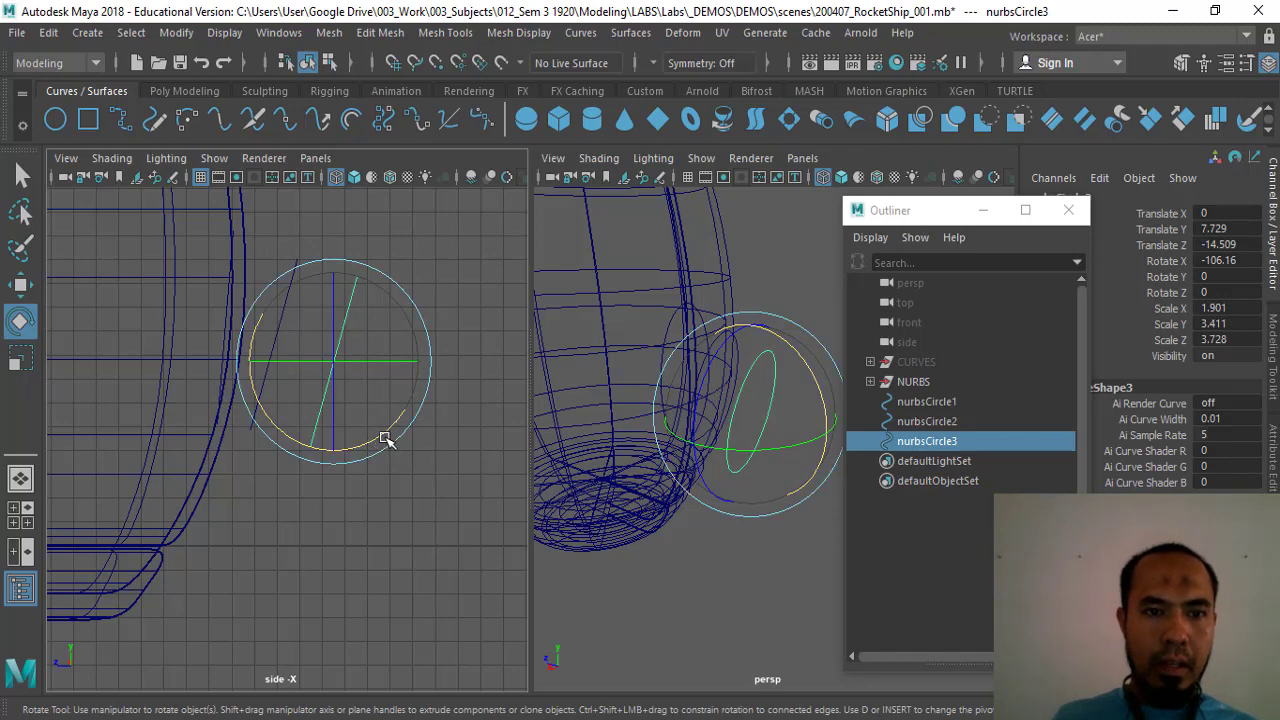
left_click_drag(386, 440, 371, 449)
key("w")
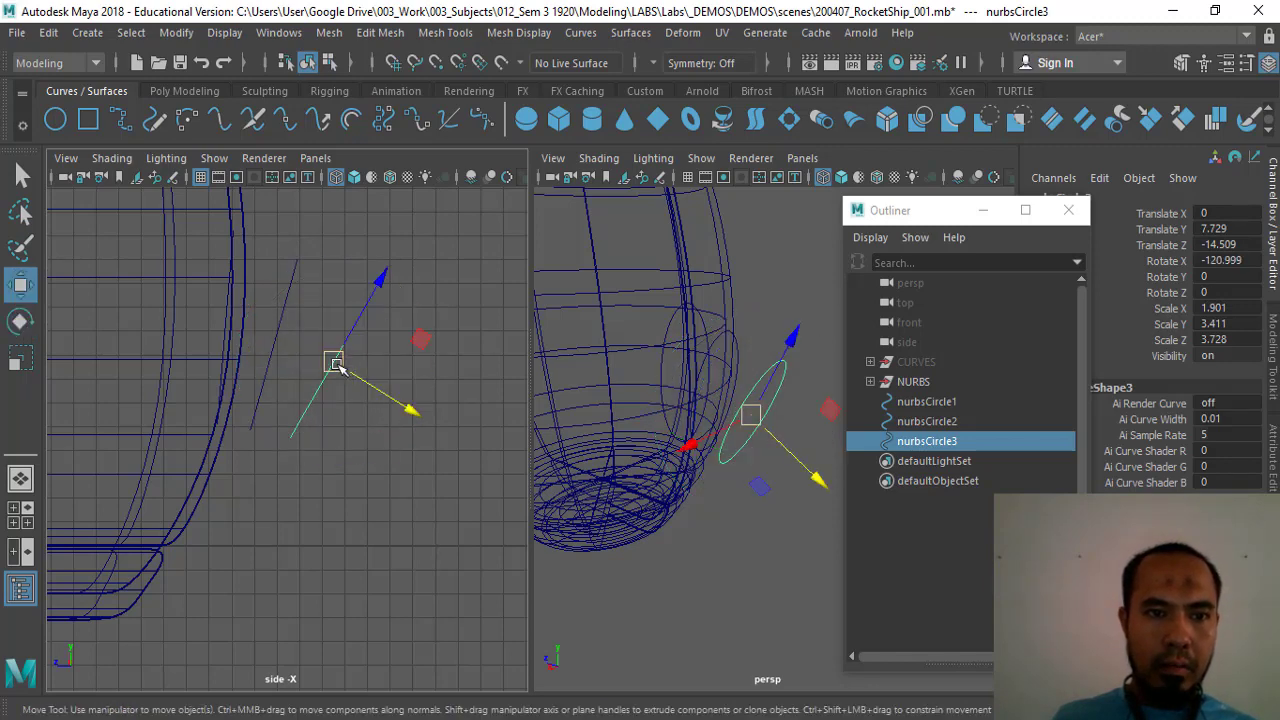
middle_click_drag(336, 366, 346, 386)
key("e")
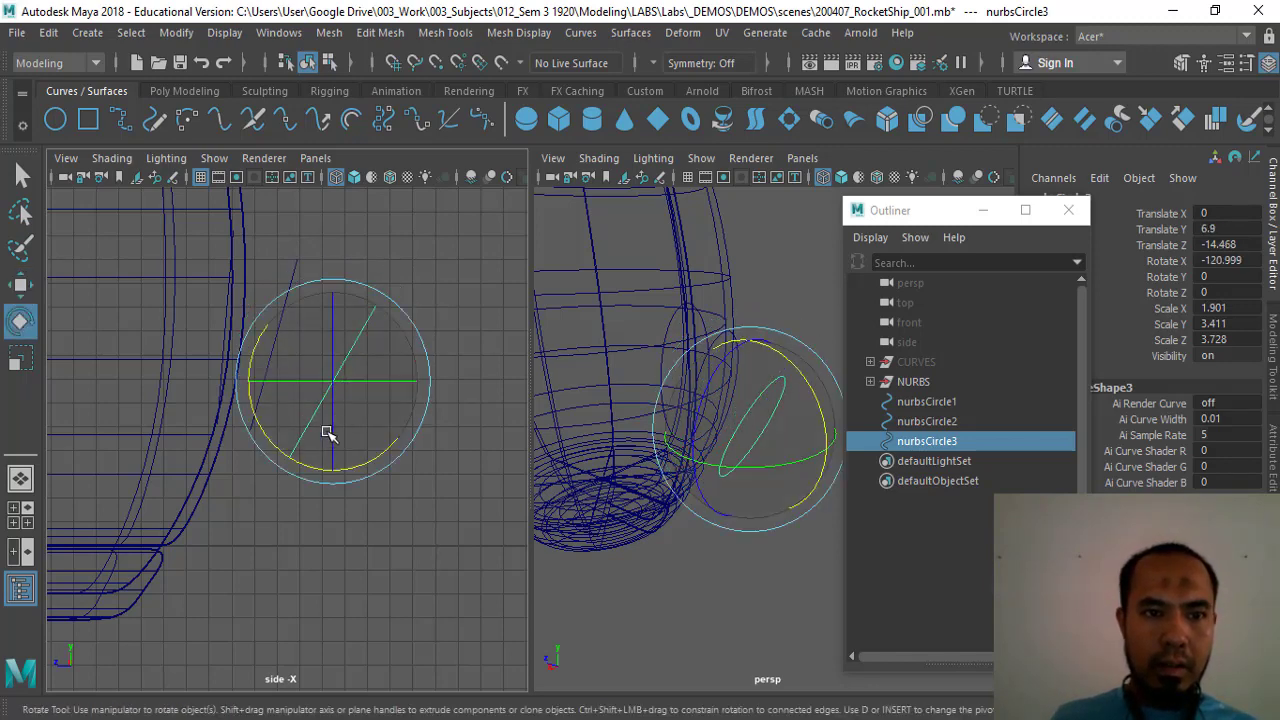
left_click_drag(286, 446, 289, 440)
key("q")
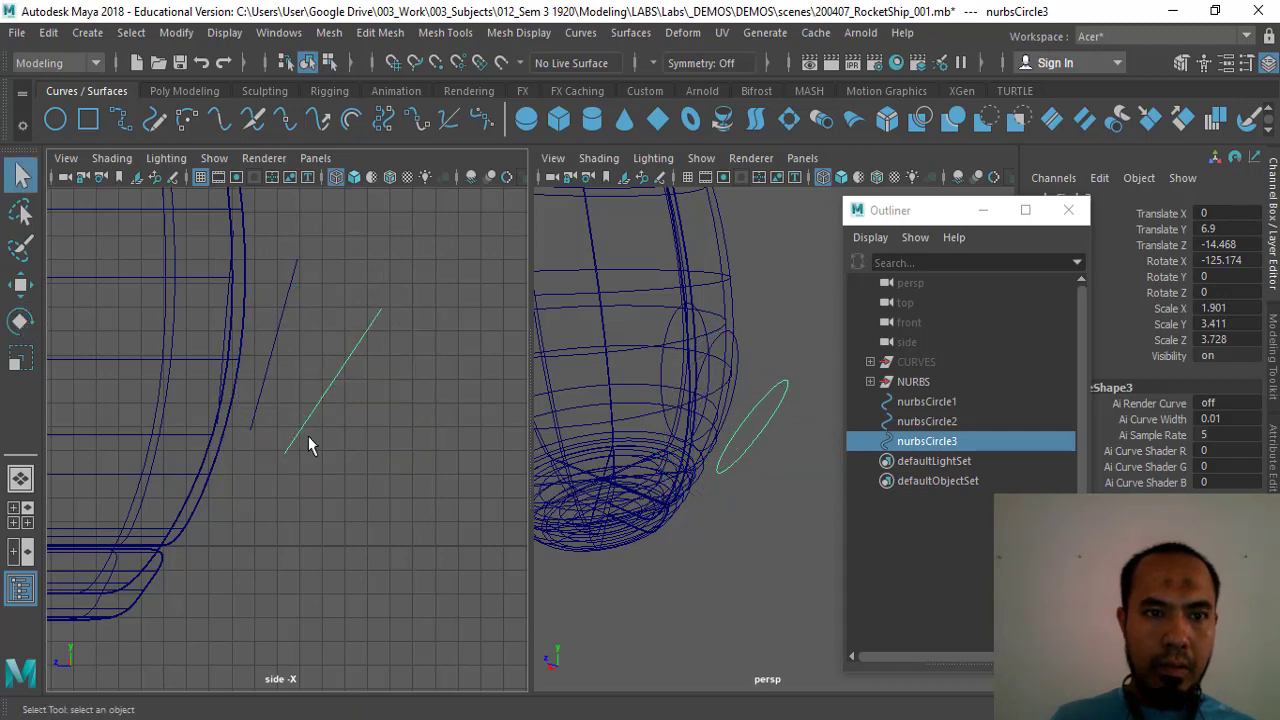
middle_click_drag(355, 437, 329, 435, "alt")
key("w")
mouse_move(306, 380)
left_mouse_down()
mouse_move(295, 374)
mouse_move(300, 385)
left_mouse_up()
Duplicate into nurbsCircle4 lower along the curve, tilted to Rotate X -136.231.
key("ctrl+d")
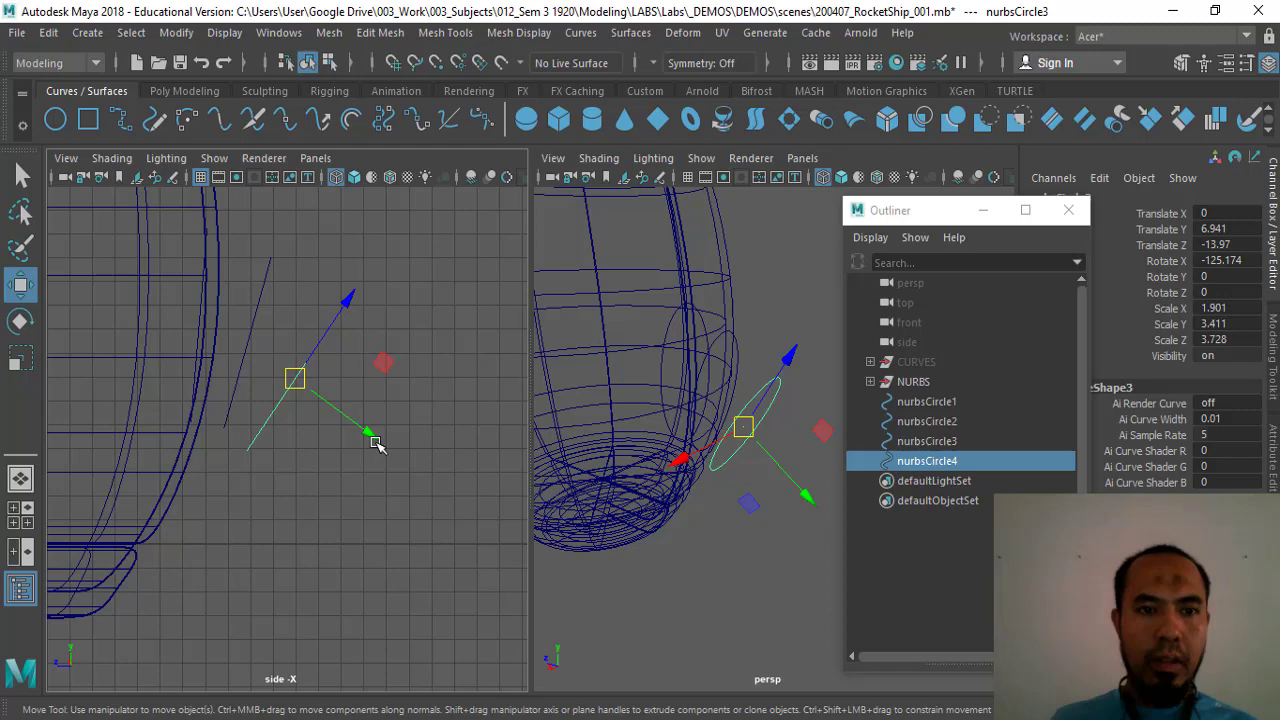
left_click_drag(375, 447, 428, 513)
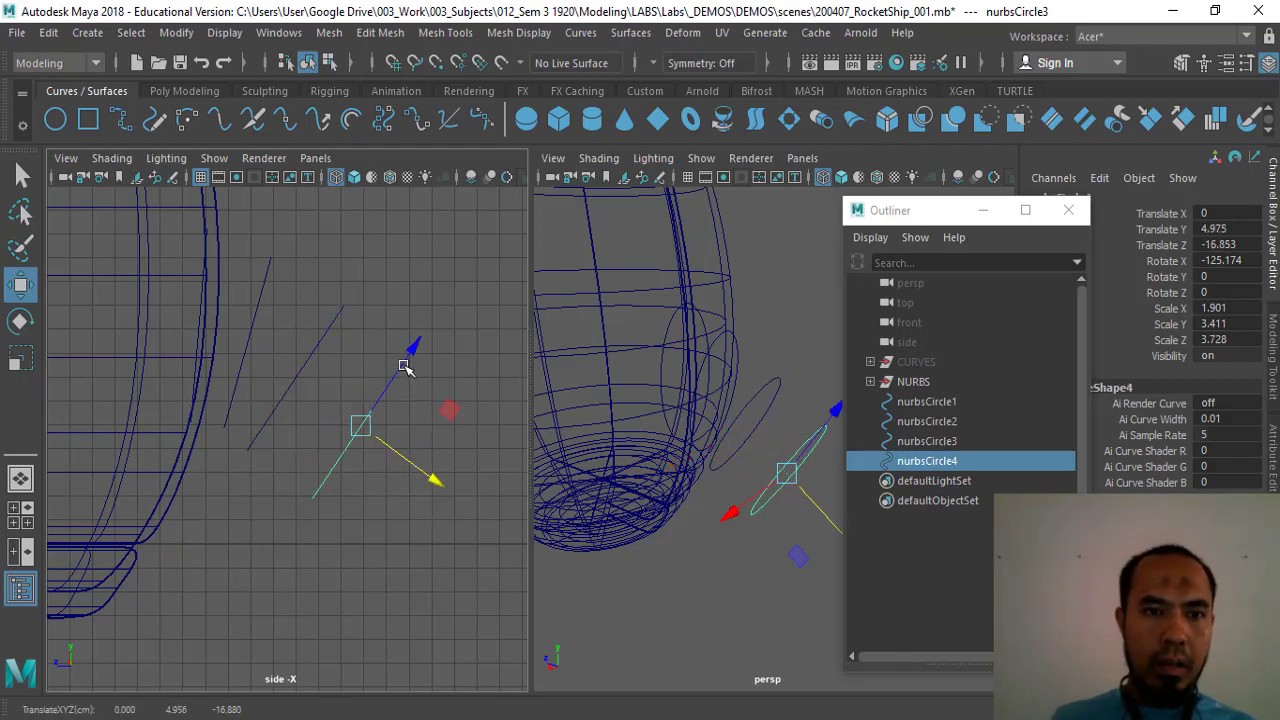
key("e")
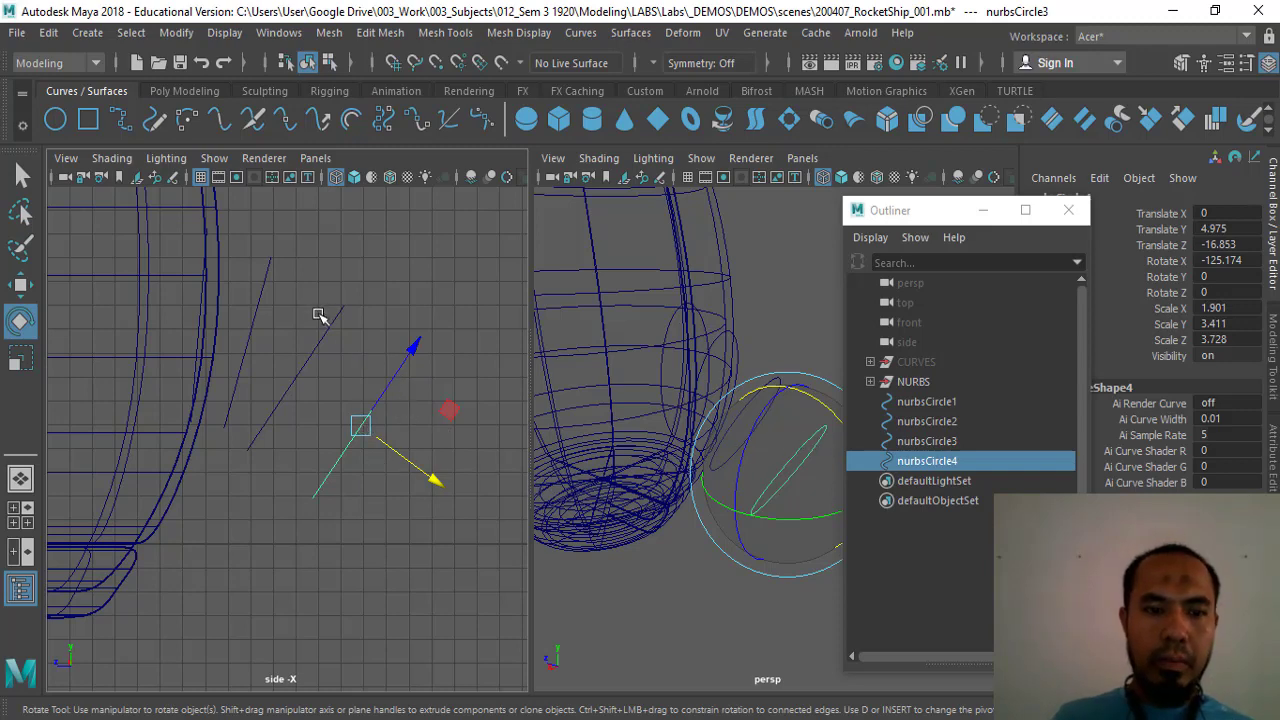
key("f")
left_click_drag(371, 400, 403, 417)
left_click_drag(749, 531, 543, 429, "alt")
Shrink nurbsCircle4 to scale 1.68, 3.014, 3.295.
key("r")
mouse_move(288, 365)
left_mouse_down()
mouse_move(274, 371)
mouse_move(283, 366)
left_mouse_up()
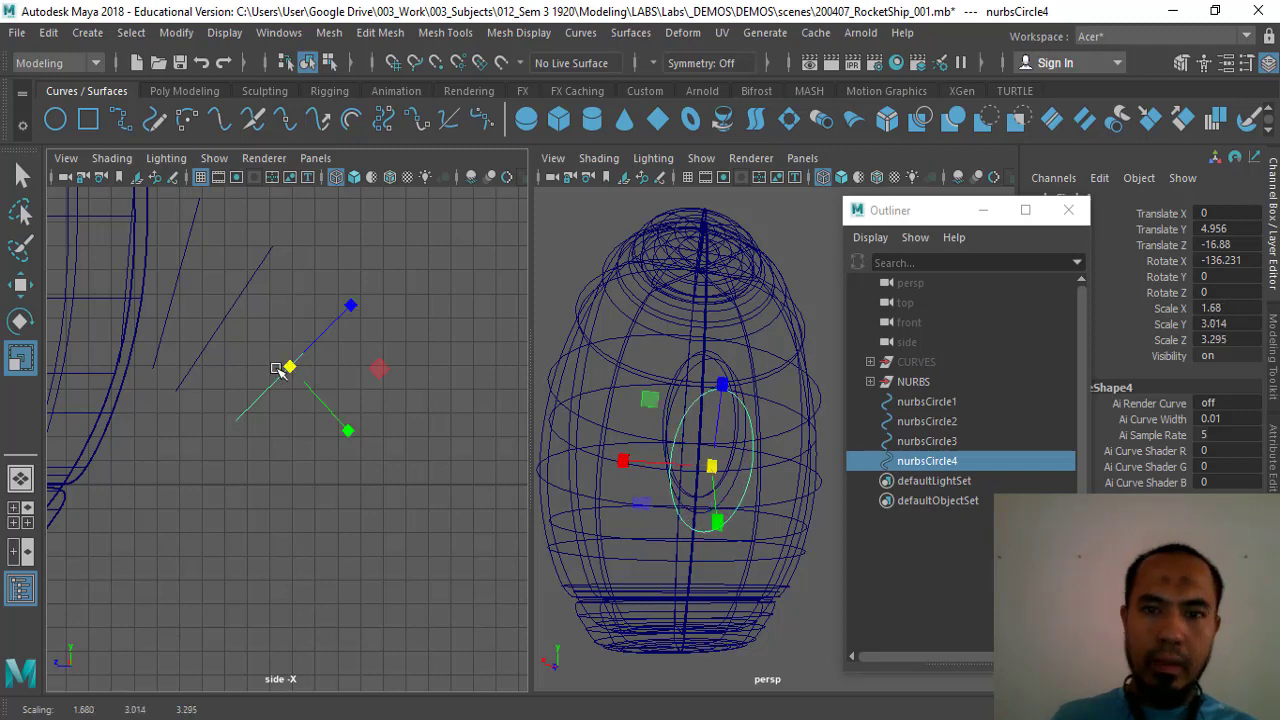
key("q")
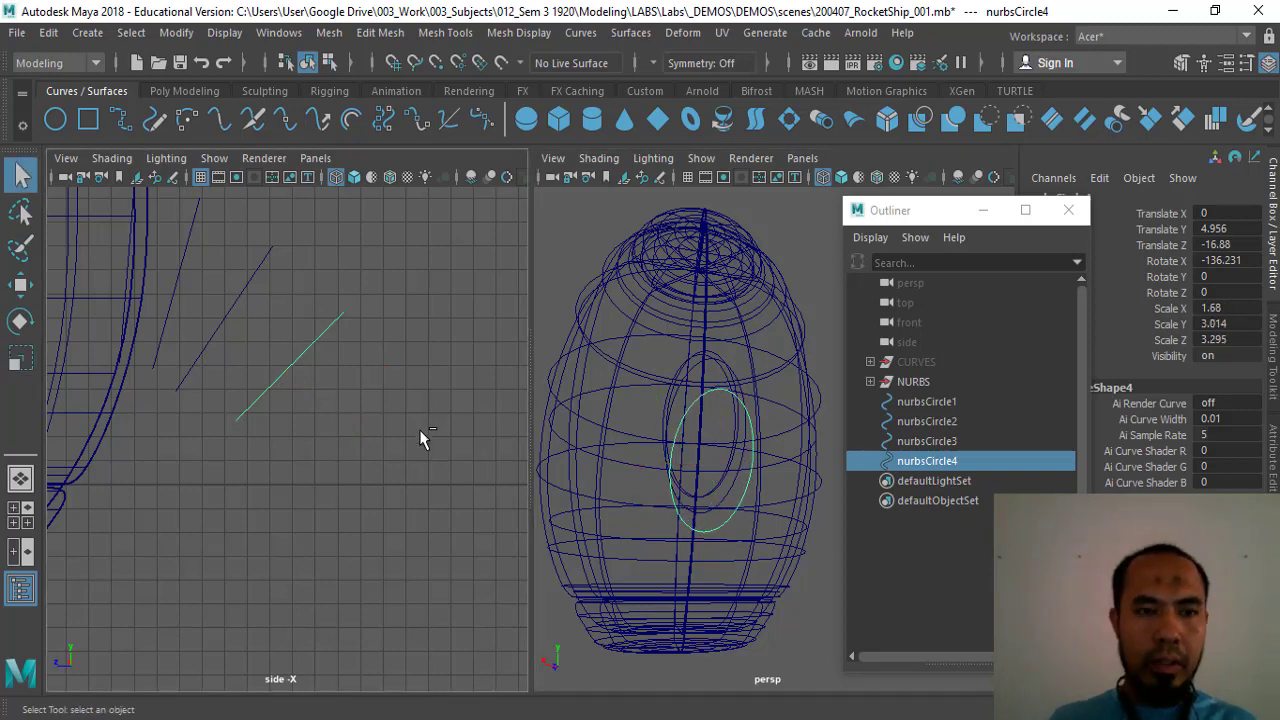
Add nurbsCircle5 lower down the arc, tilted further toward horizontal and shrunk.
key("ctrl+d")
key("w")
left_click_drag(346, 431, 397, 507)
key("e")
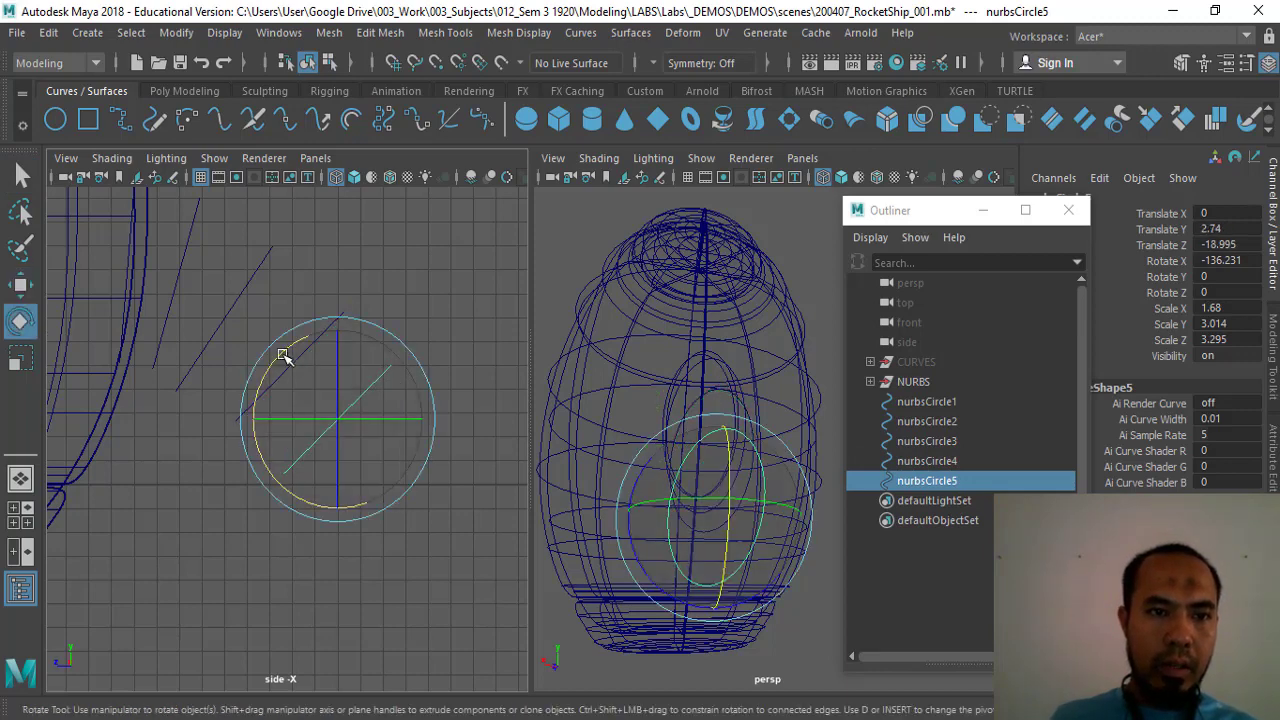
left_click_drag(283, 356, 320, 340)
key("q")
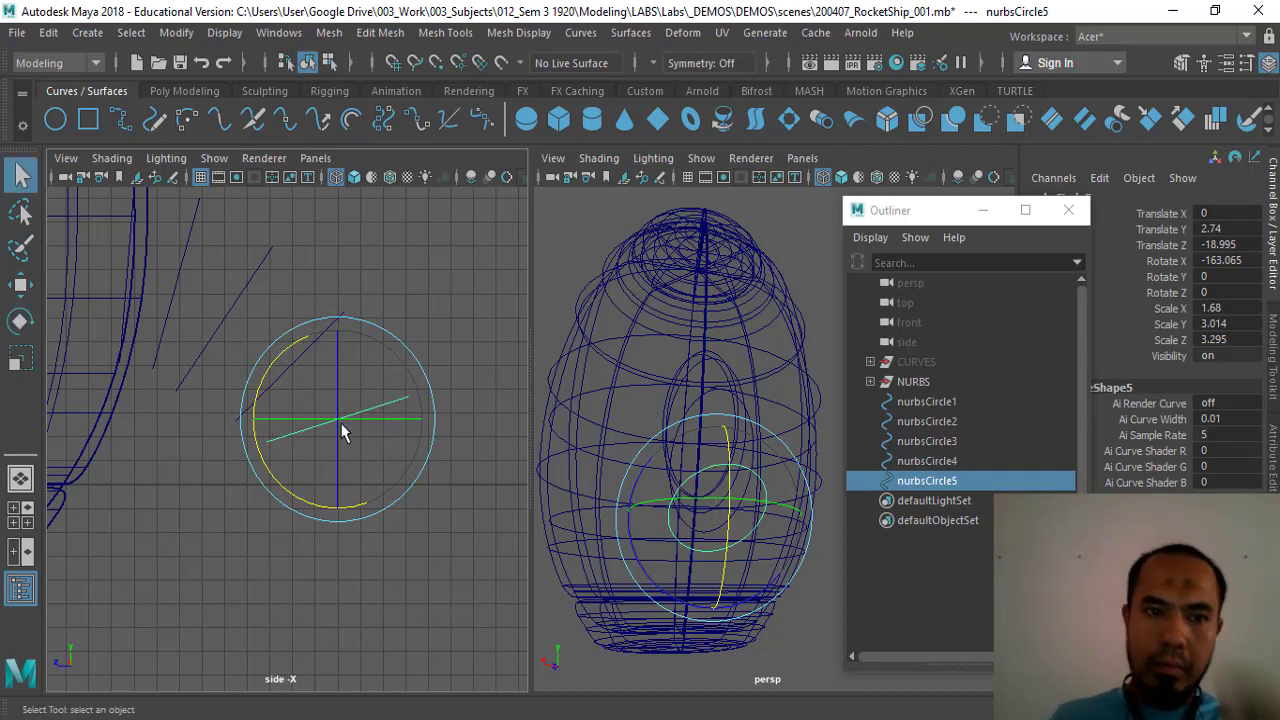
key("r")
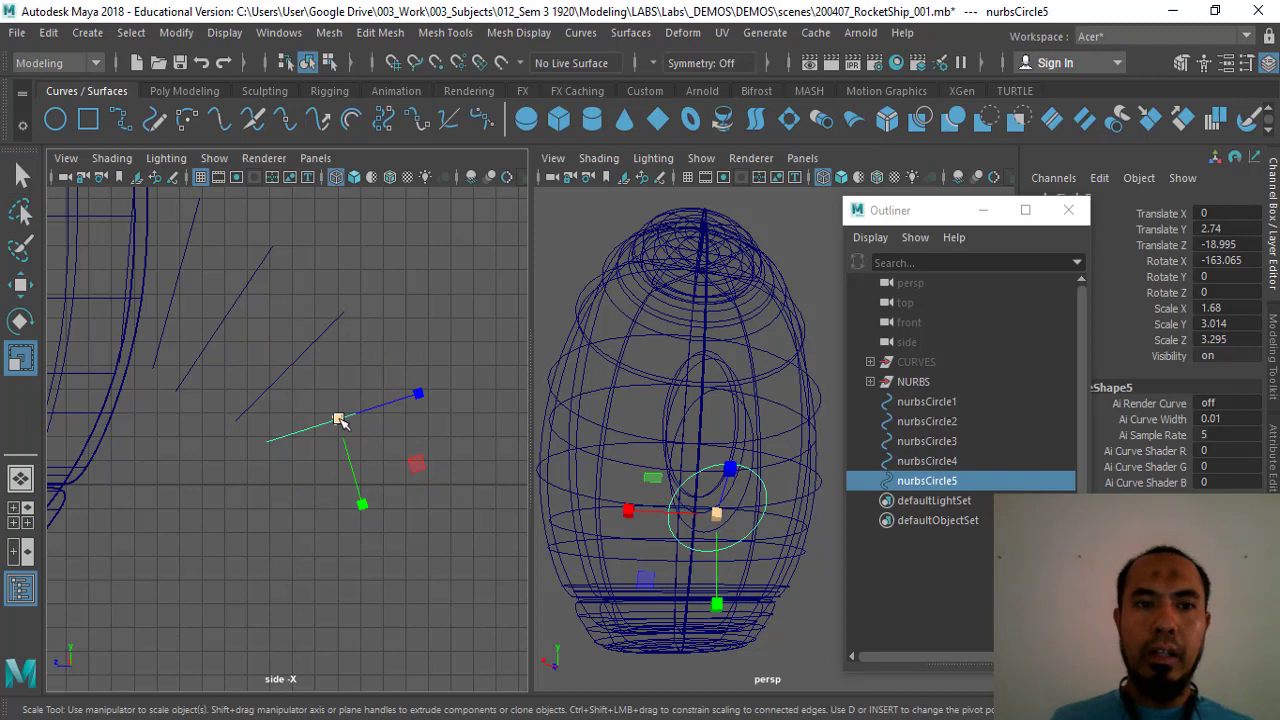
left_click_drag(334, 420, 331, 420)
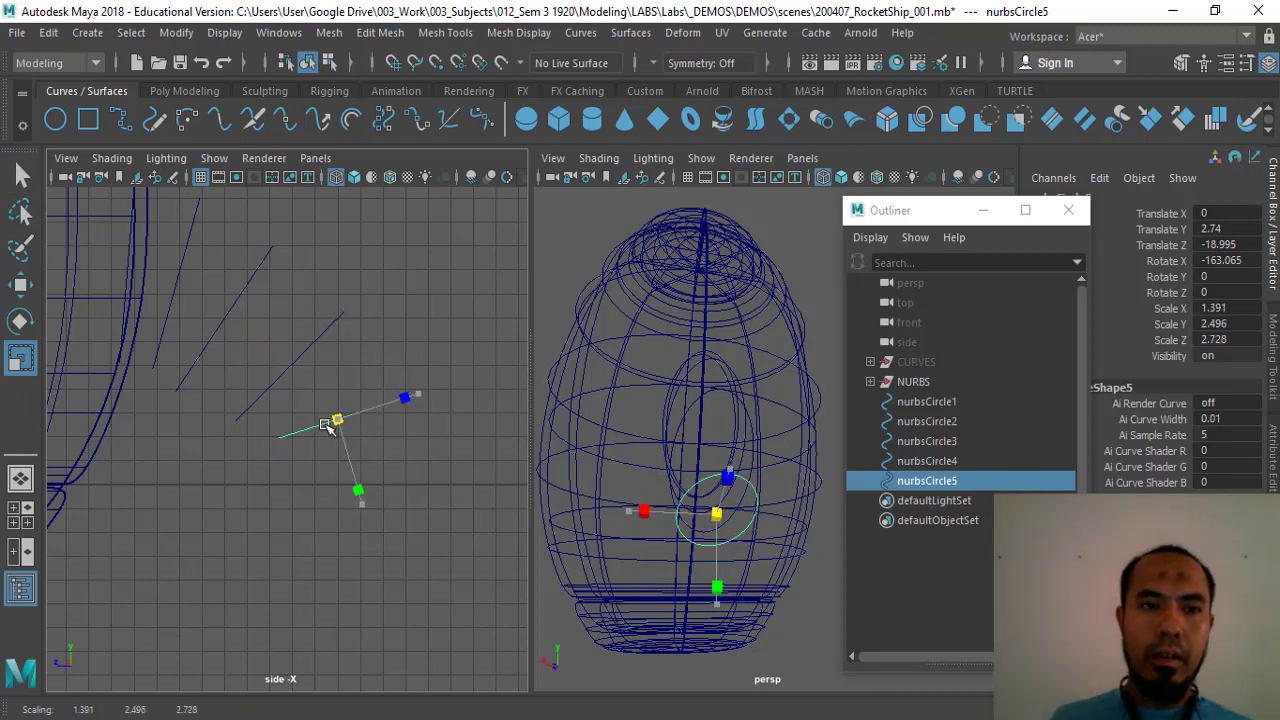
key("w")
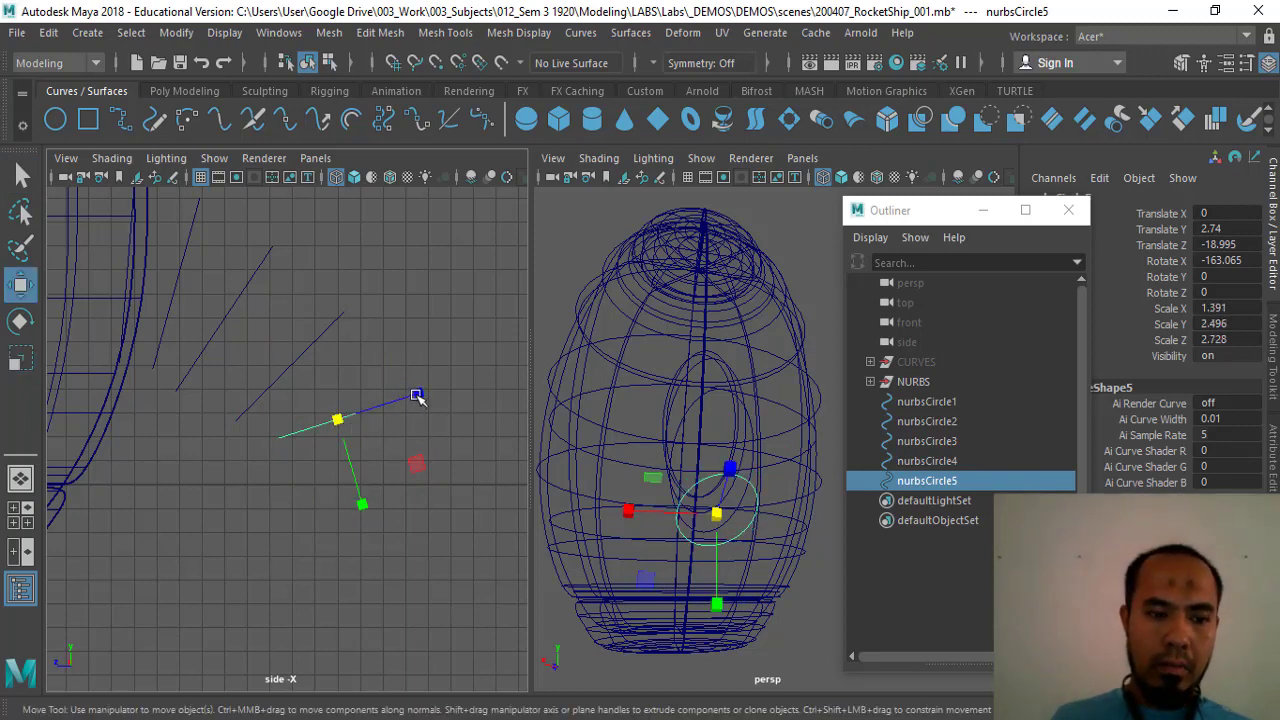
left_click_drag(419, 395, 410, 399)
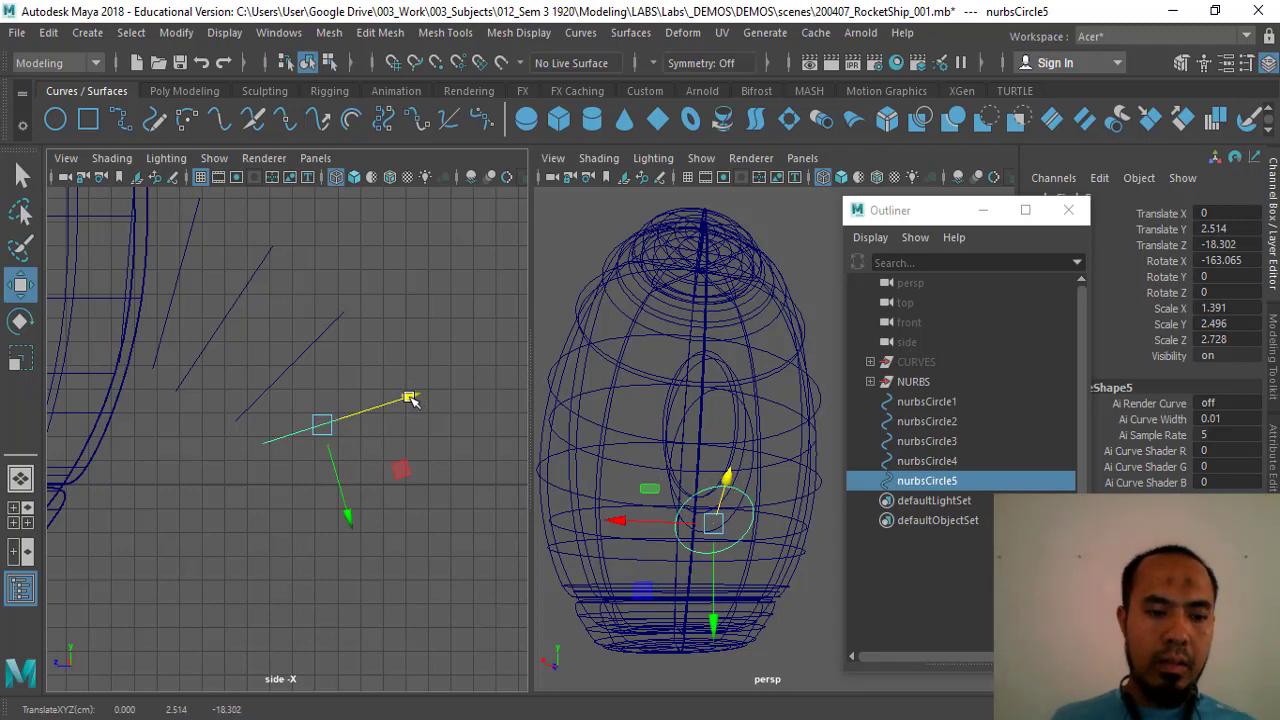
Add nurbsCircle6 further down, Rotate X -178.521, scaled to 1.102, 1.977, 2.161.
key("ctrl+d")
left_click_drag(351, 517, 367, 568)
key("e")
left_click_drag(371, 394, 380, 414)
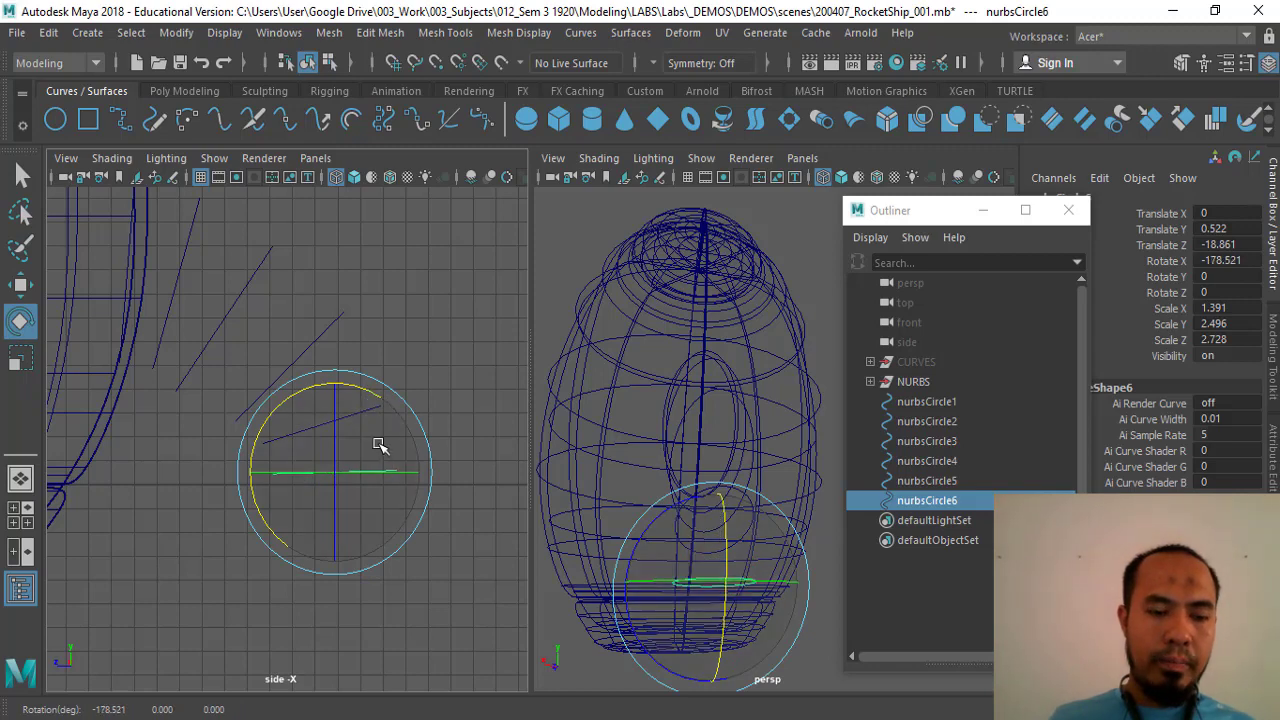
key("r")
left_click_drag(338, 471, 322, 474)
scroll(696, 378, "up", 5)
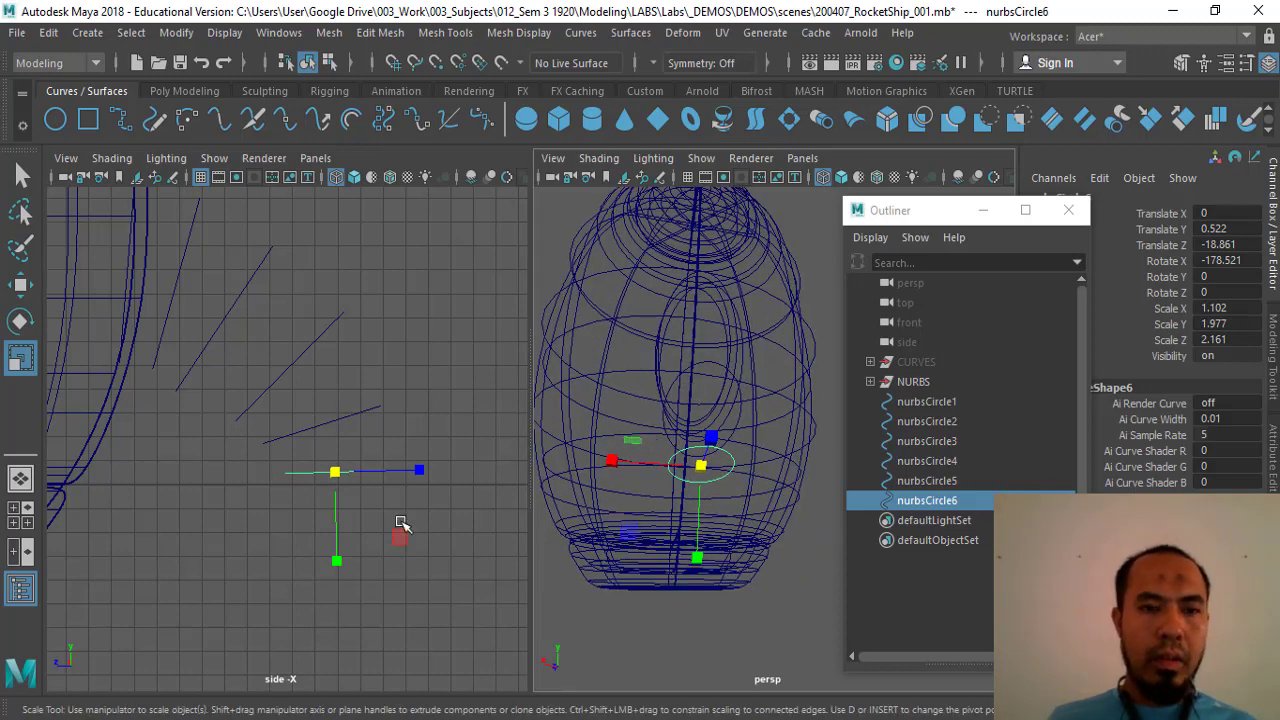
Duplicate nurbsCircle6 into nurbsCircle7, moving it down, tilting it past horizontal and shrinking it.
key("ctrl+d")
key("w")
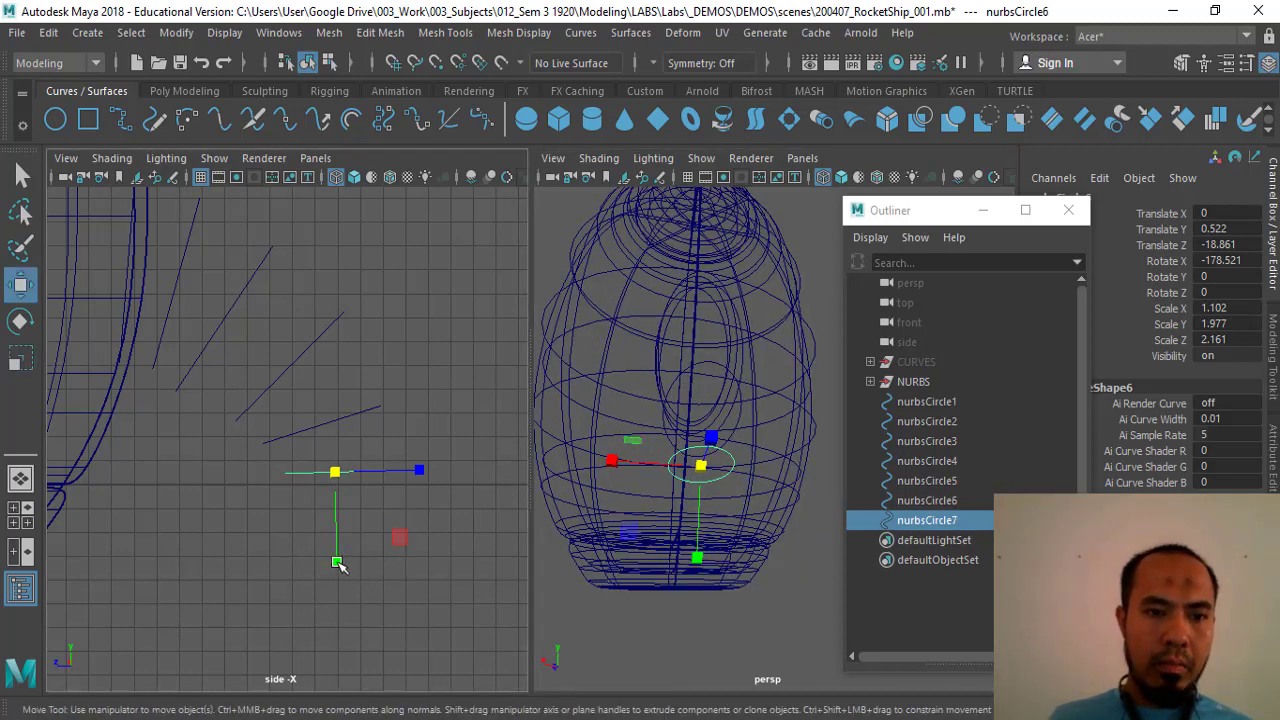
left_click(338, 563)
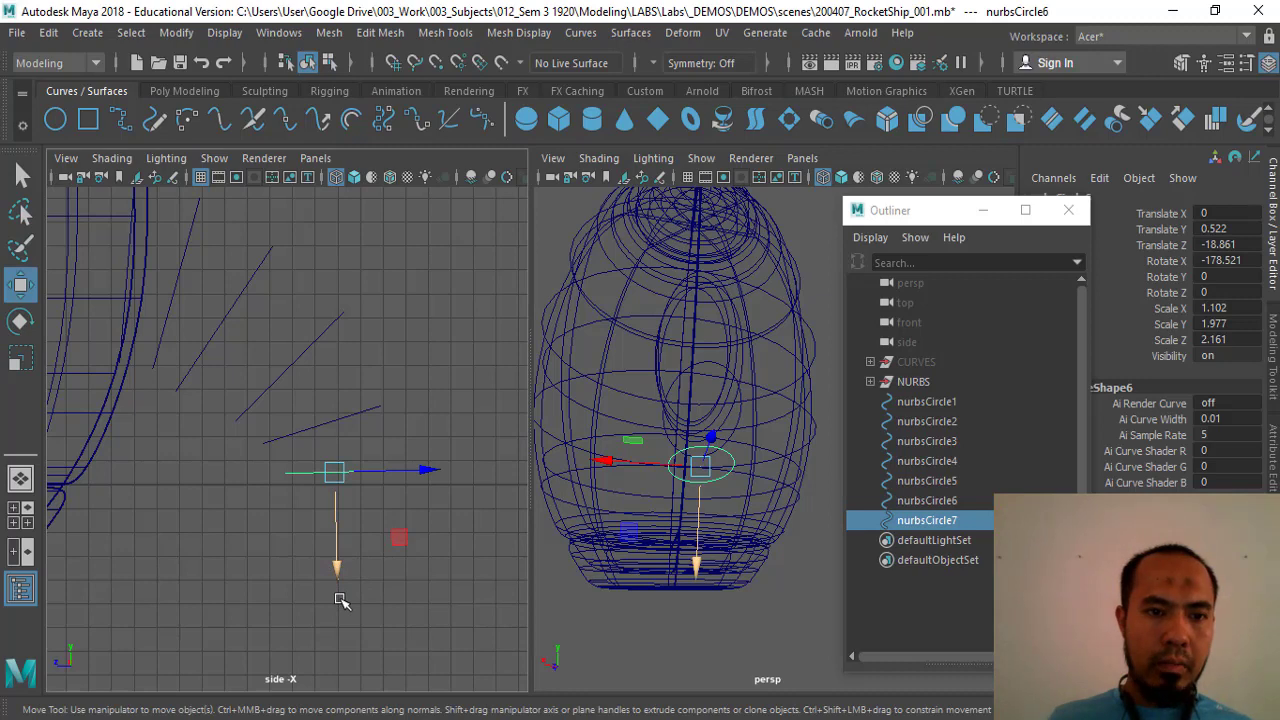
middle_click_drag(338, 612, 336, 612)
key("e")
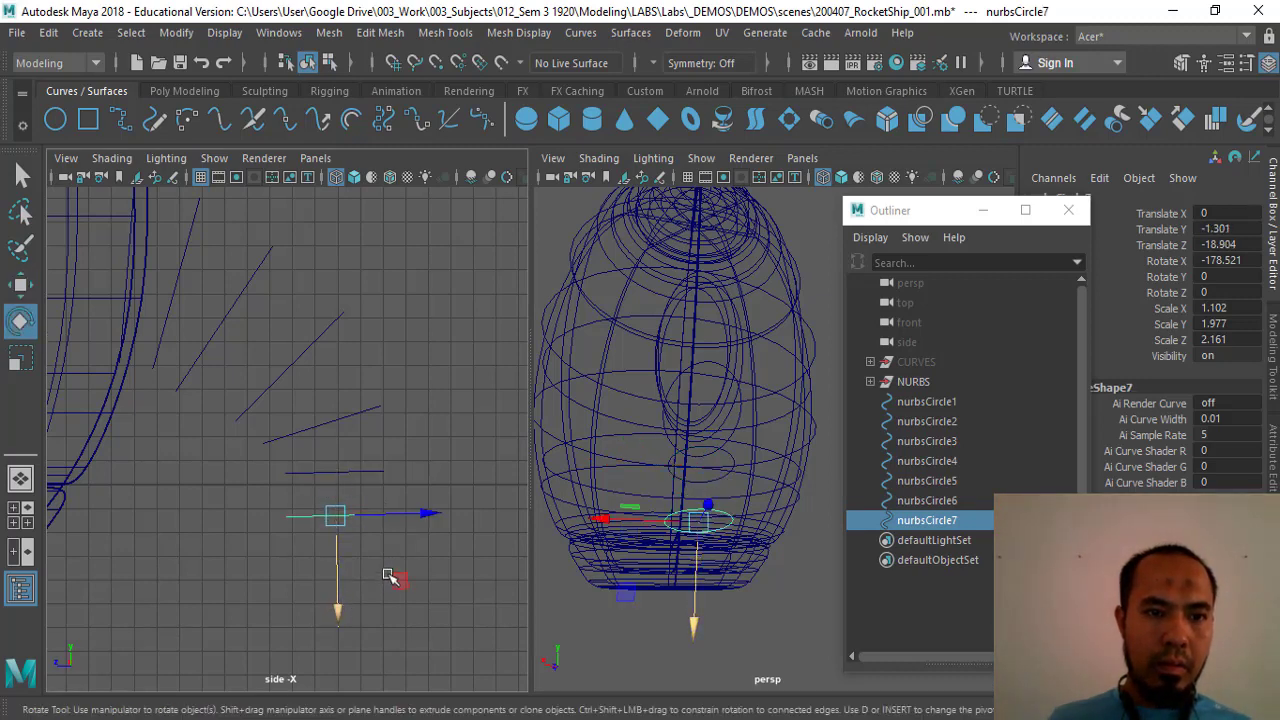
left_click_drag(386, 451, 396, 475)
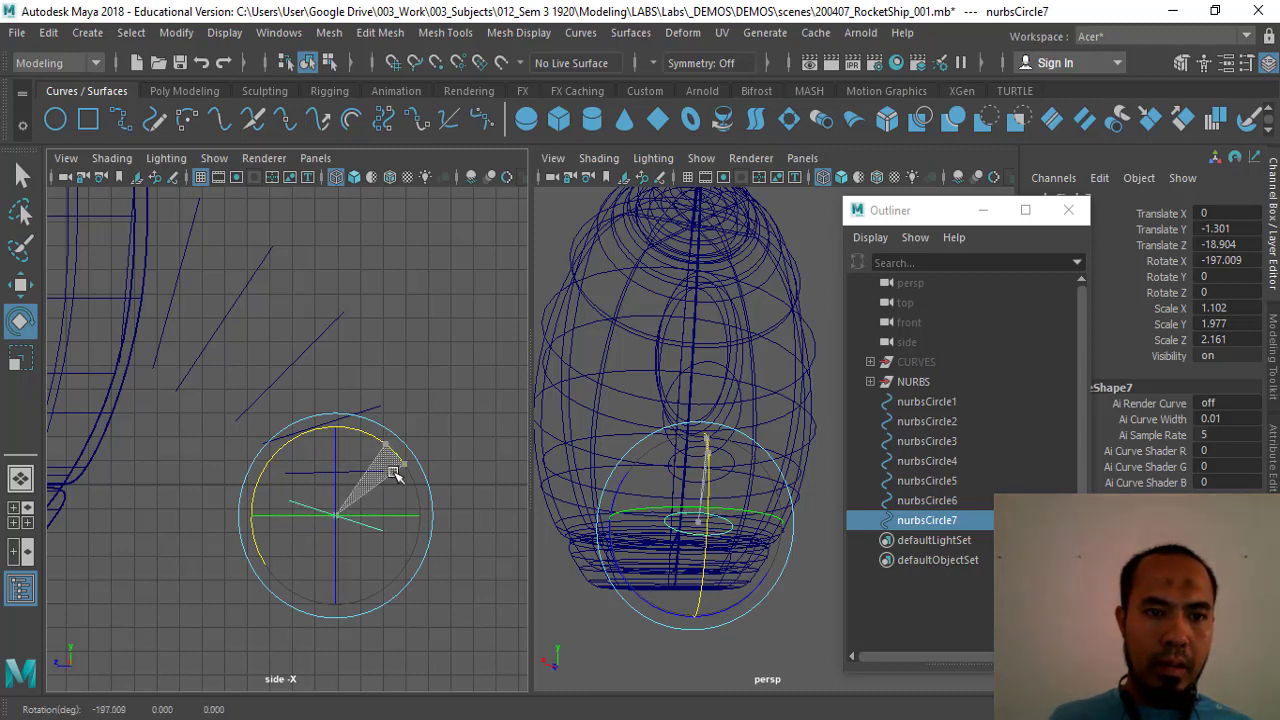
key("w")
middle_click_drag(423, 541, 415, 543)
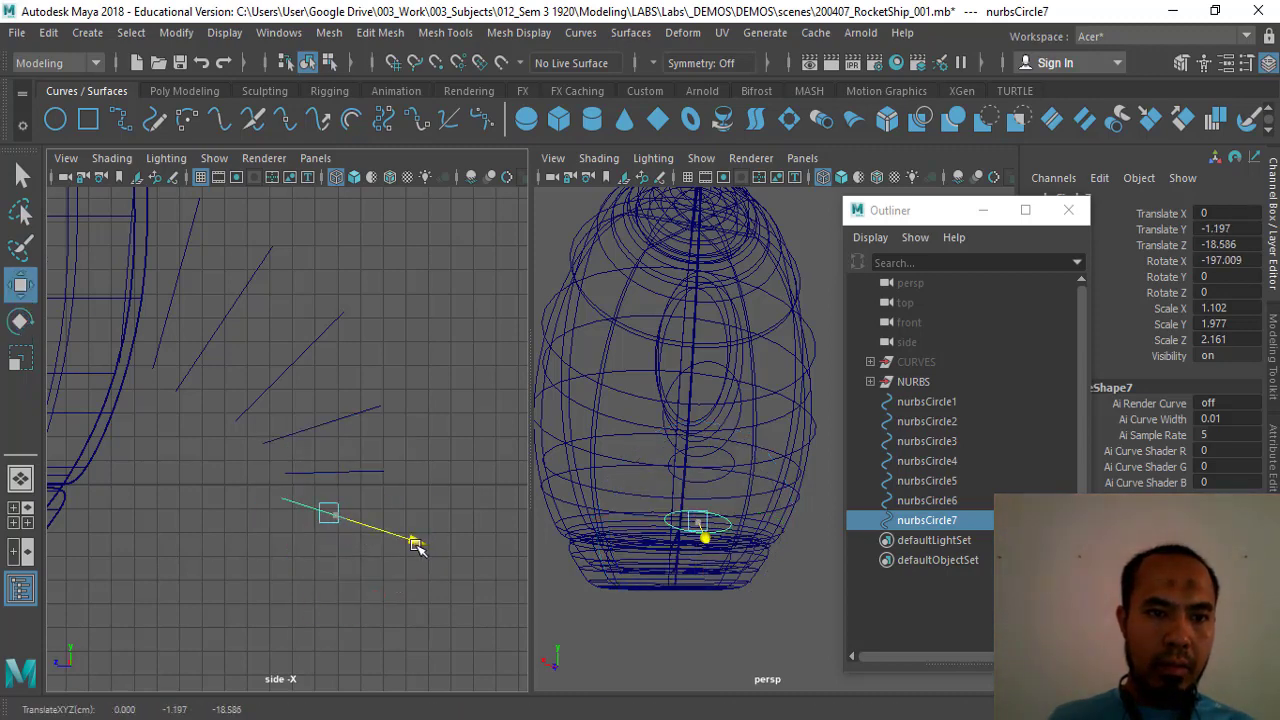
key("r")
left_click_drag(329, 517, 323, 517)
key("q")
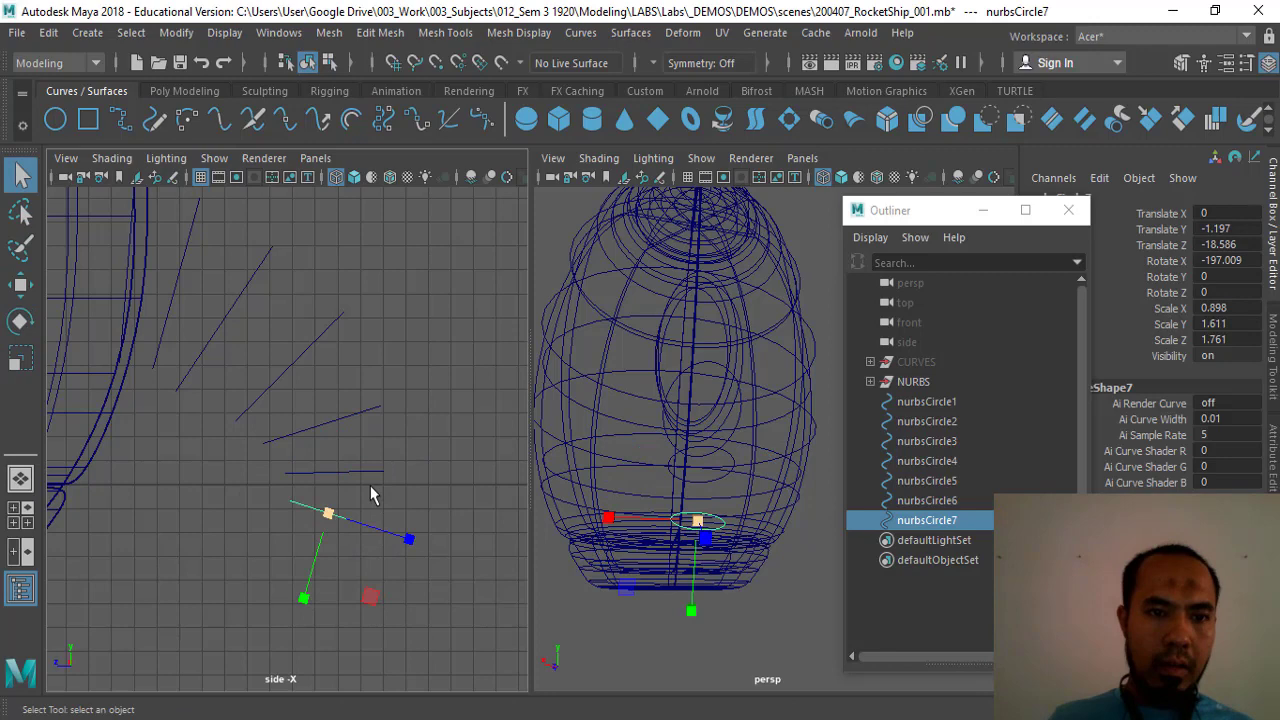
middle_click_drag(360, 457, 340, 417, "alt")
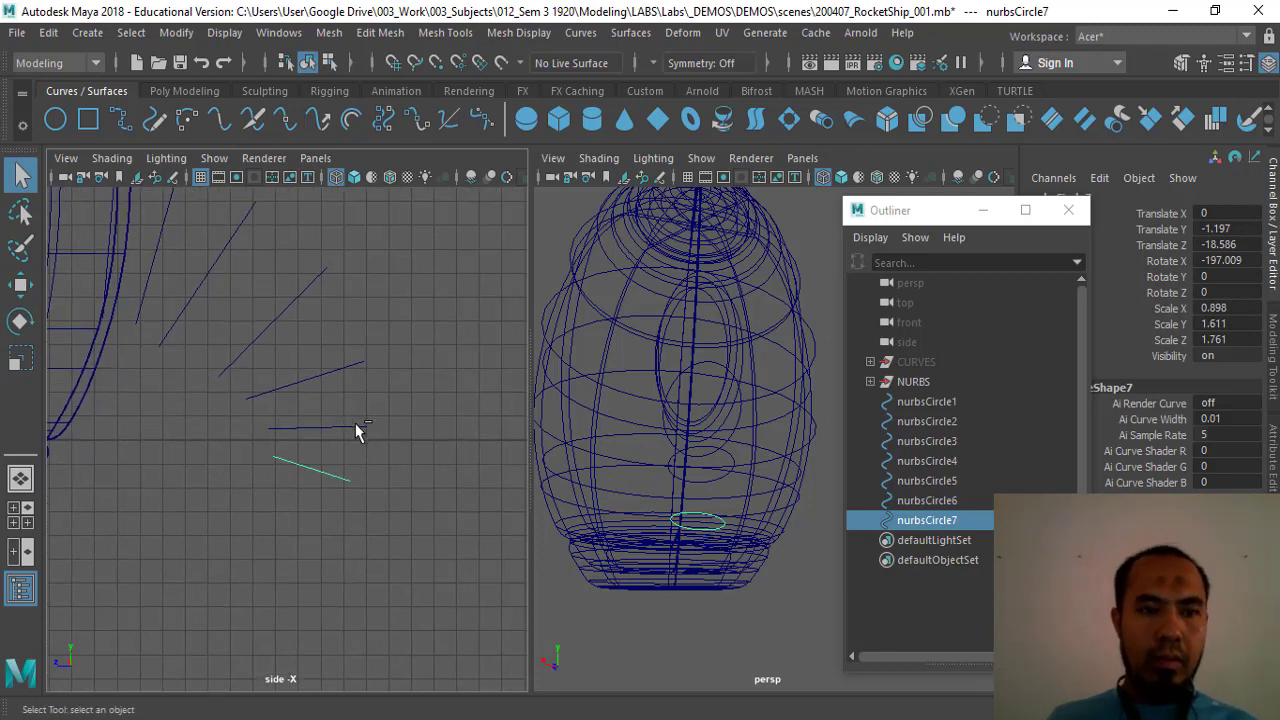
Duplicate again into nurbsCircle8, placed lower and tilted further to -216.79 on X.
key("ctrl+d")
key("w")
middle_click_drag(334, 517, 277, 600)
key("e")
left_click_drag(363, 462, 360, 495)
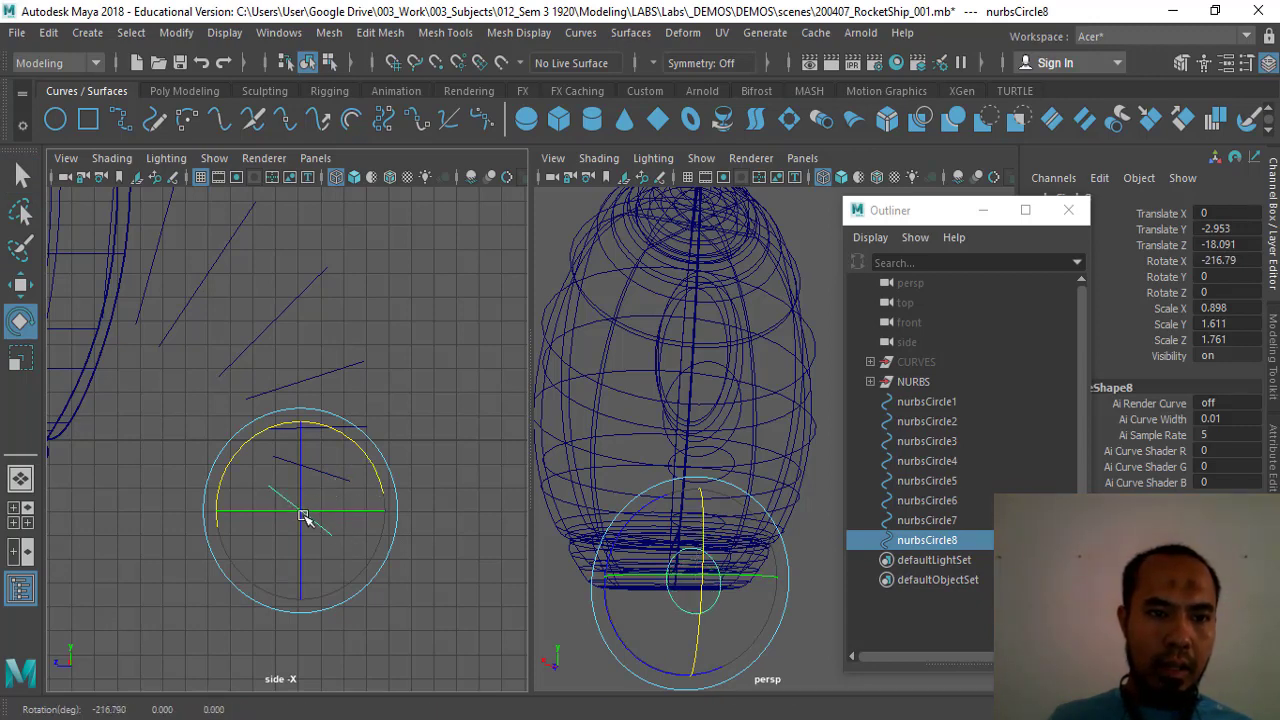
key("w")
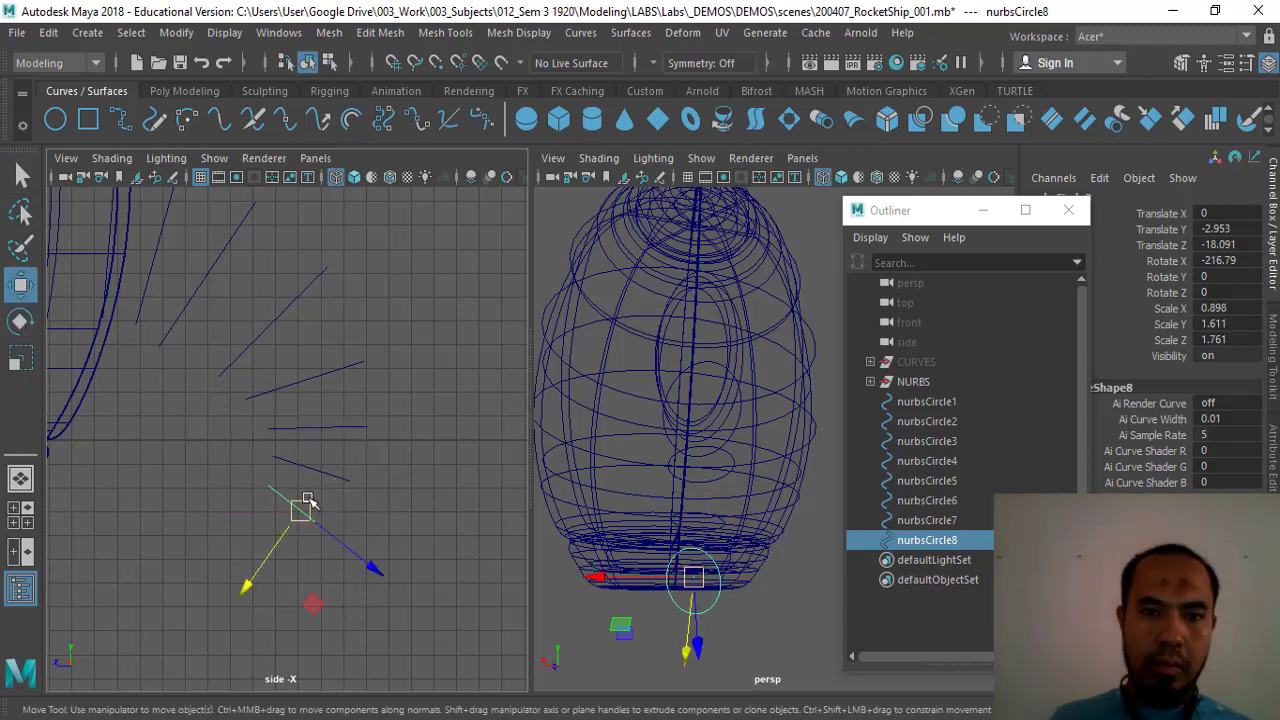
left_click_drag(297, 511, 282, 512)
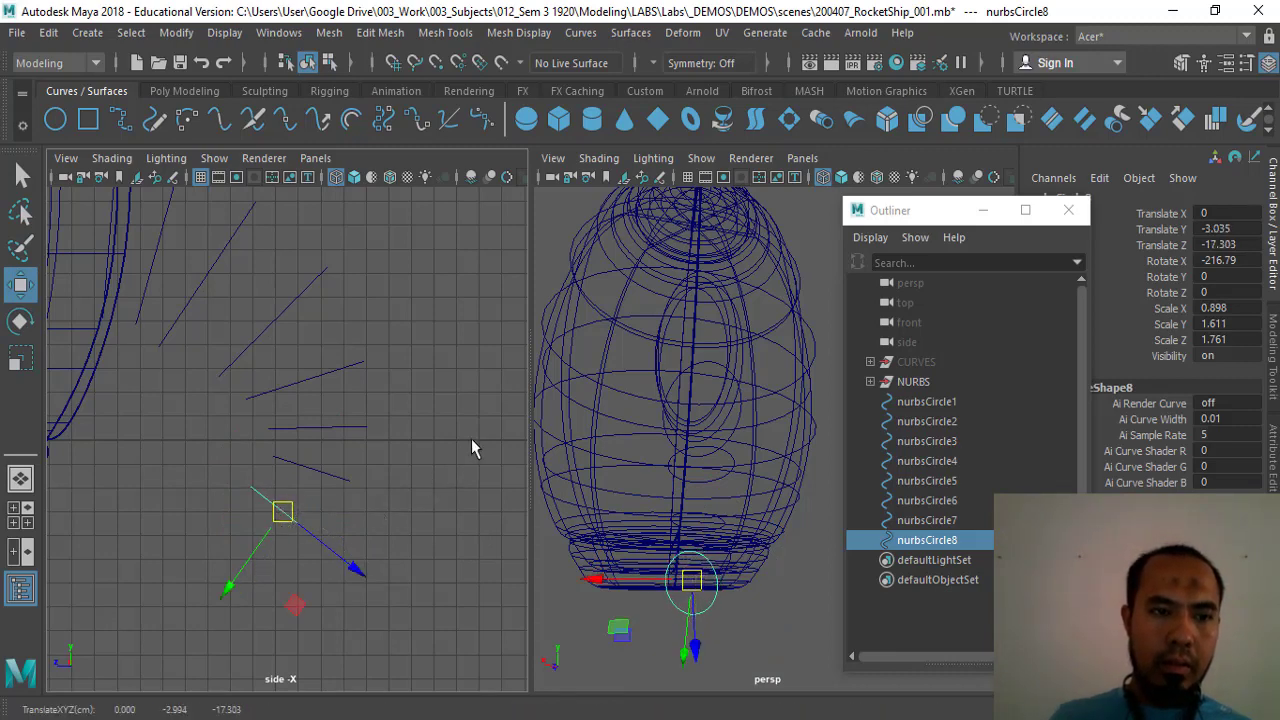
key("q")
middle_click_drag(471, 448, 450, 491, "alt")
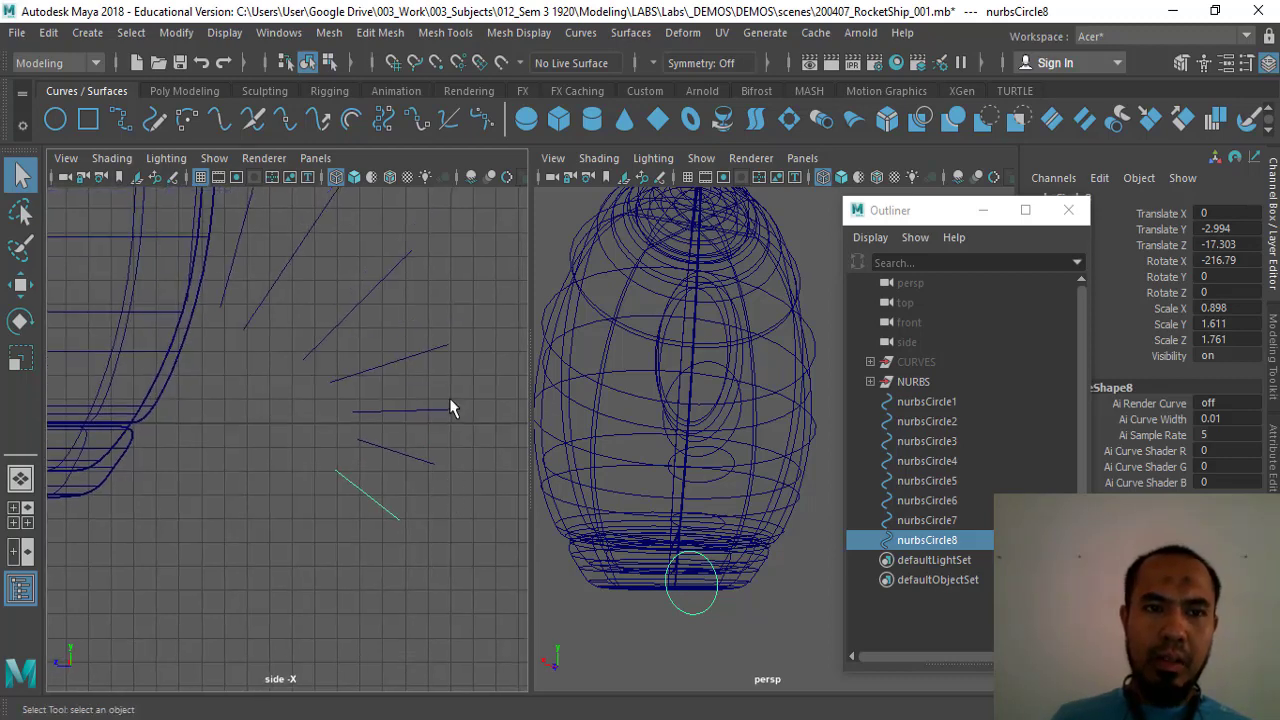
middle_click_drag(393, 298, 358, 362, "alt")
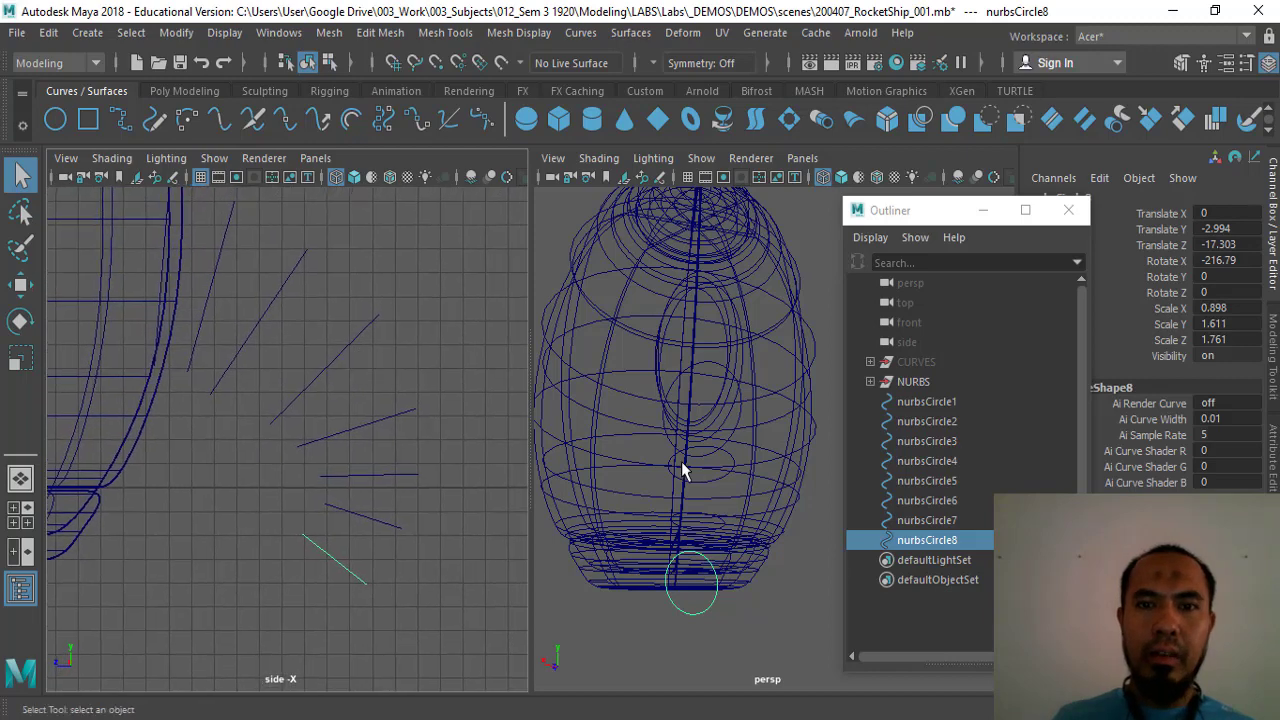
left_click_drag(680, 471, 712, 428, "alt")
Select all eight profile circles, nurbsCircle1 through nurbsCircle8, in order.
left_click(659, 348)
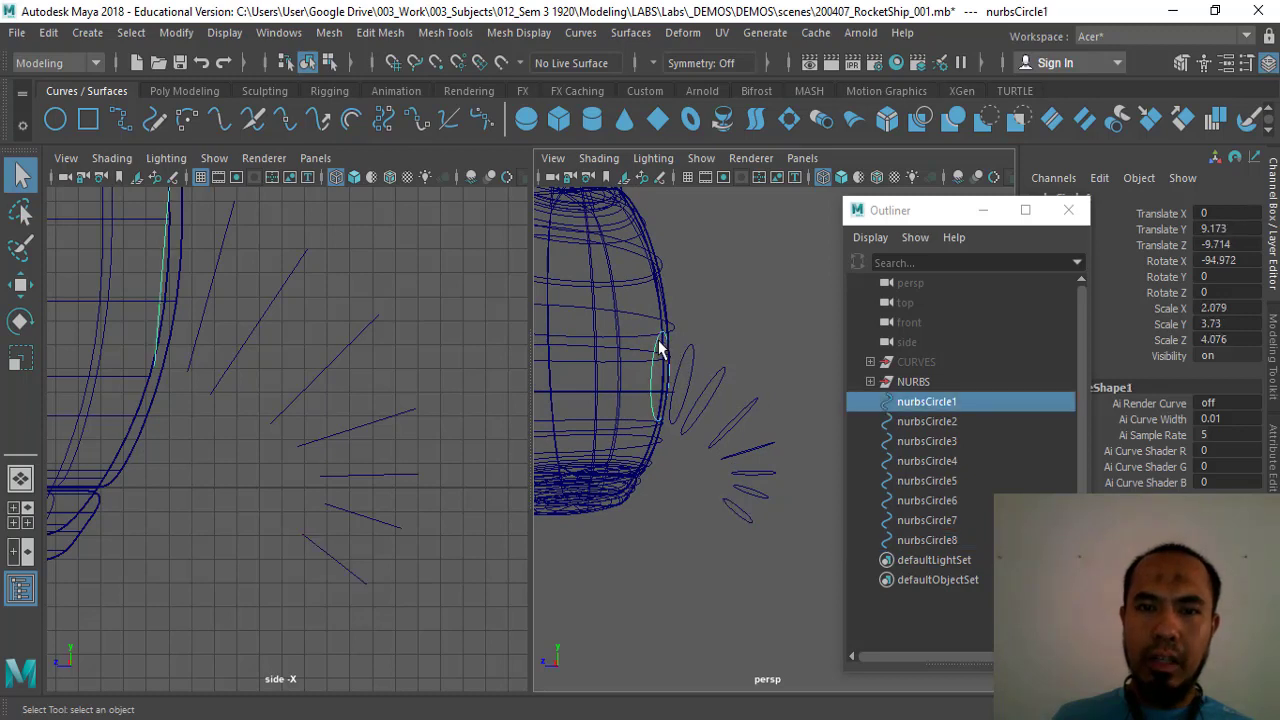
left_click(700, 348, "shift")
left_click(718, 380, "shift")
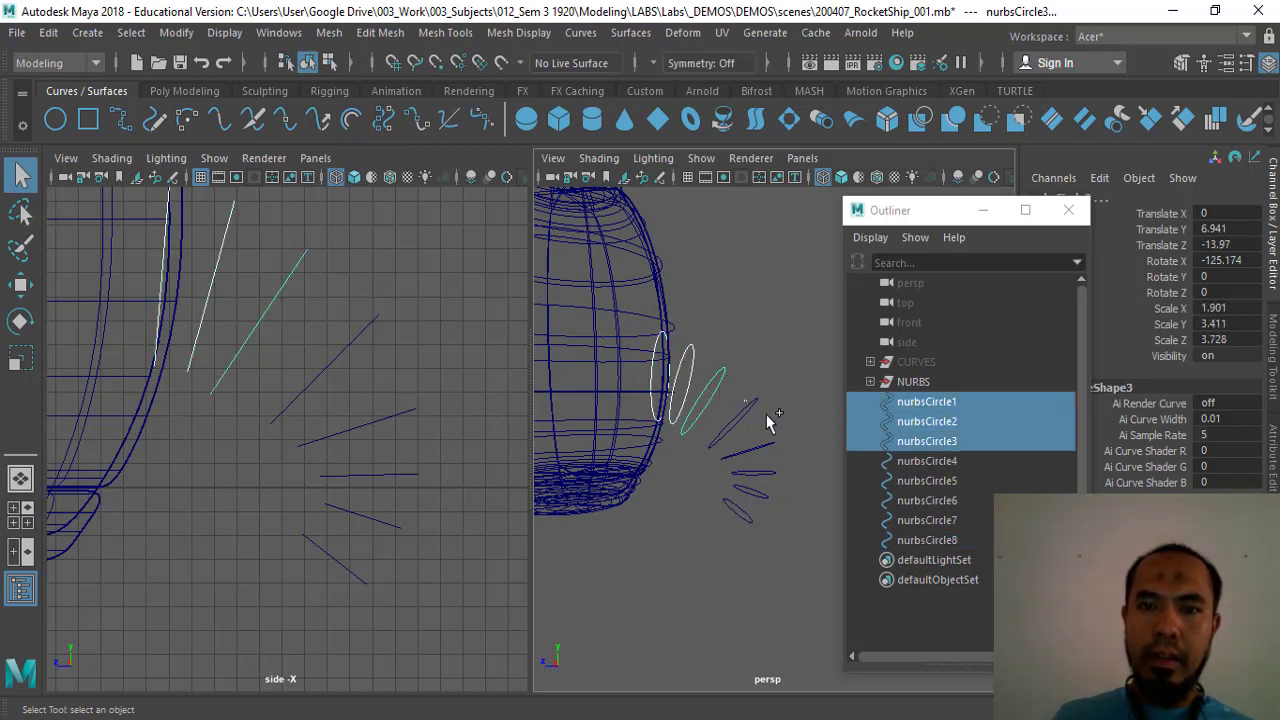
left_click(767, 448, "shift")
left_click(767, 471, "shift")
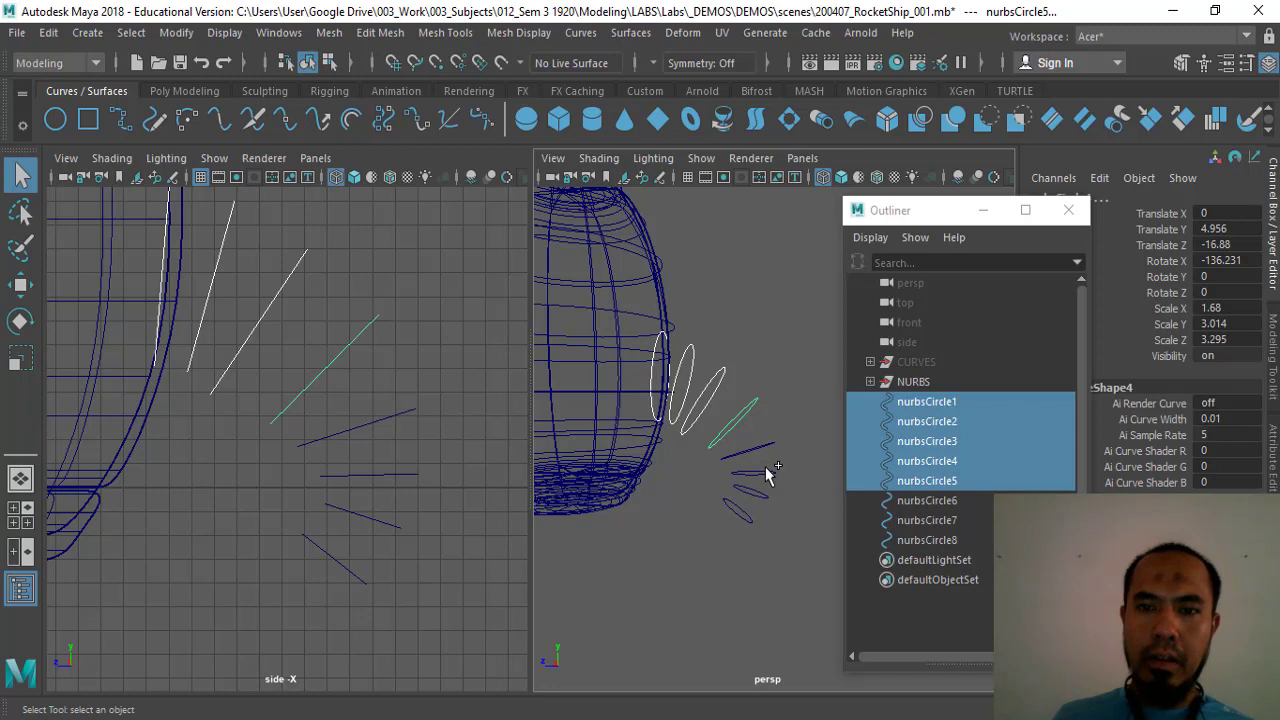
left_click(771, 495, "shift")
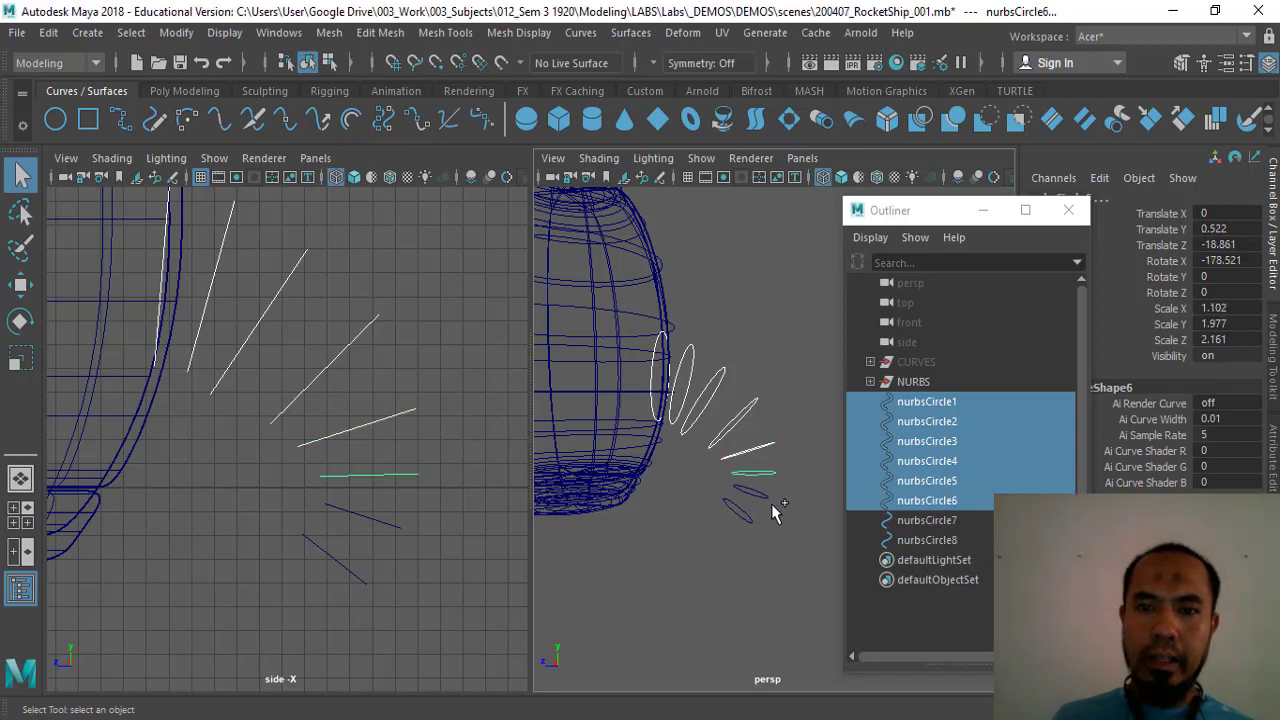
left_click(768, 500, "shift")
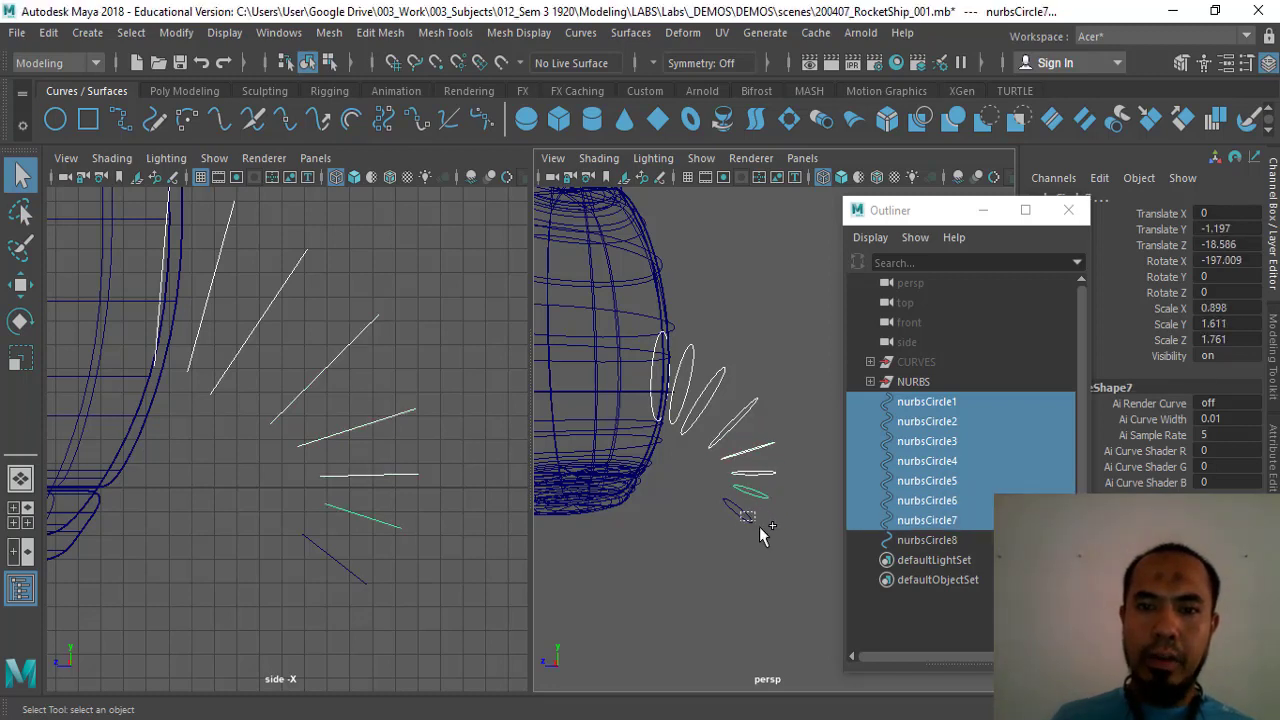
left_click(743, 519, "shift")
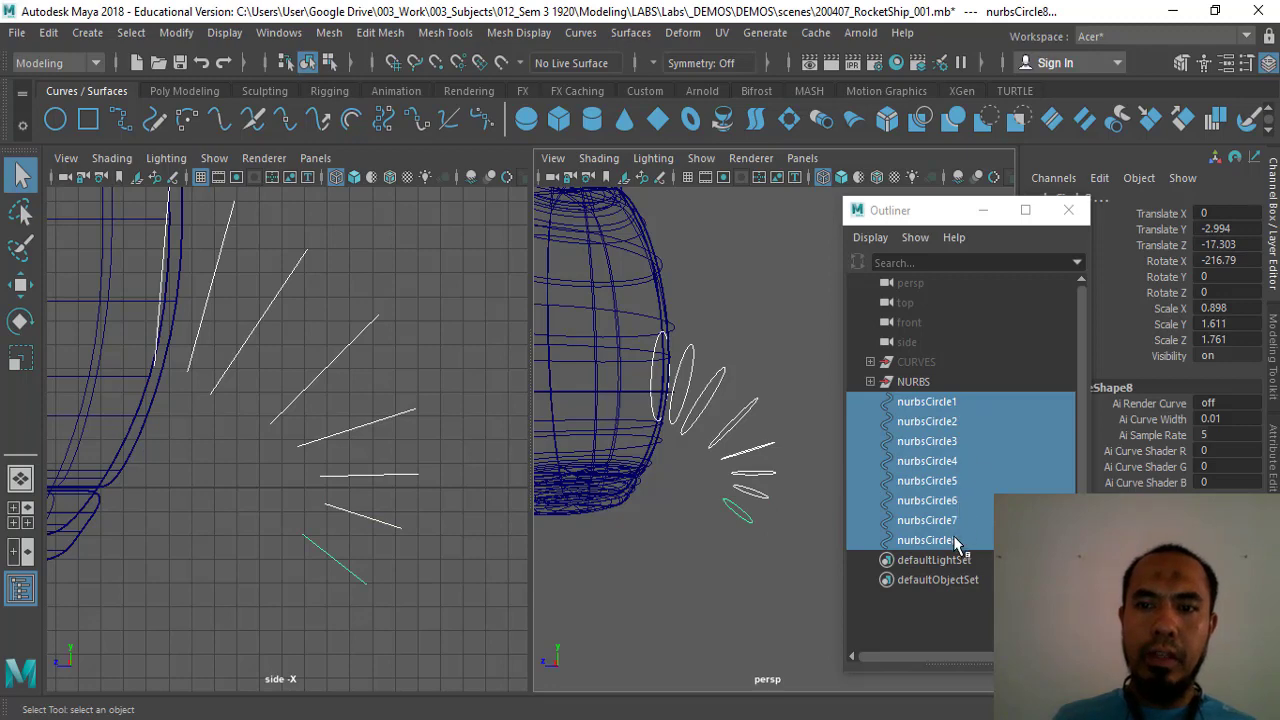
Reset the Loft options to defaults: cubic degree, 1 section span, NURBS output.
left_click(629, 33)
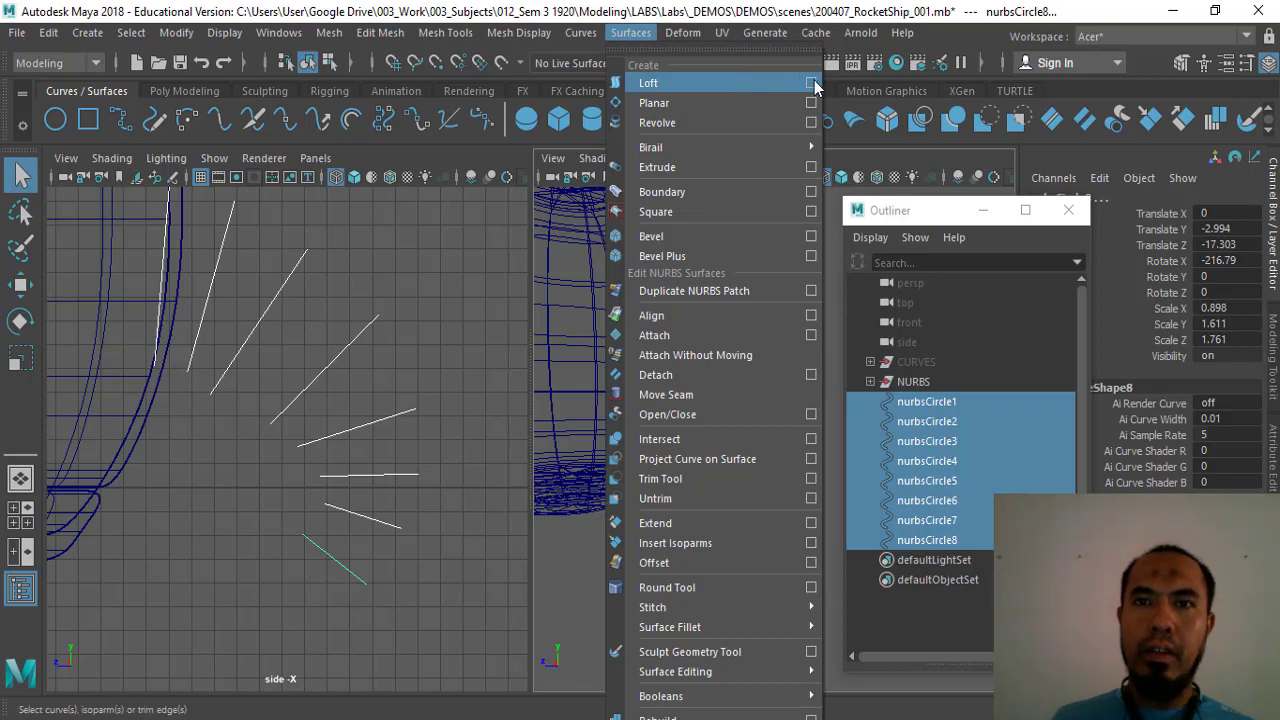
left_click(812, 87)
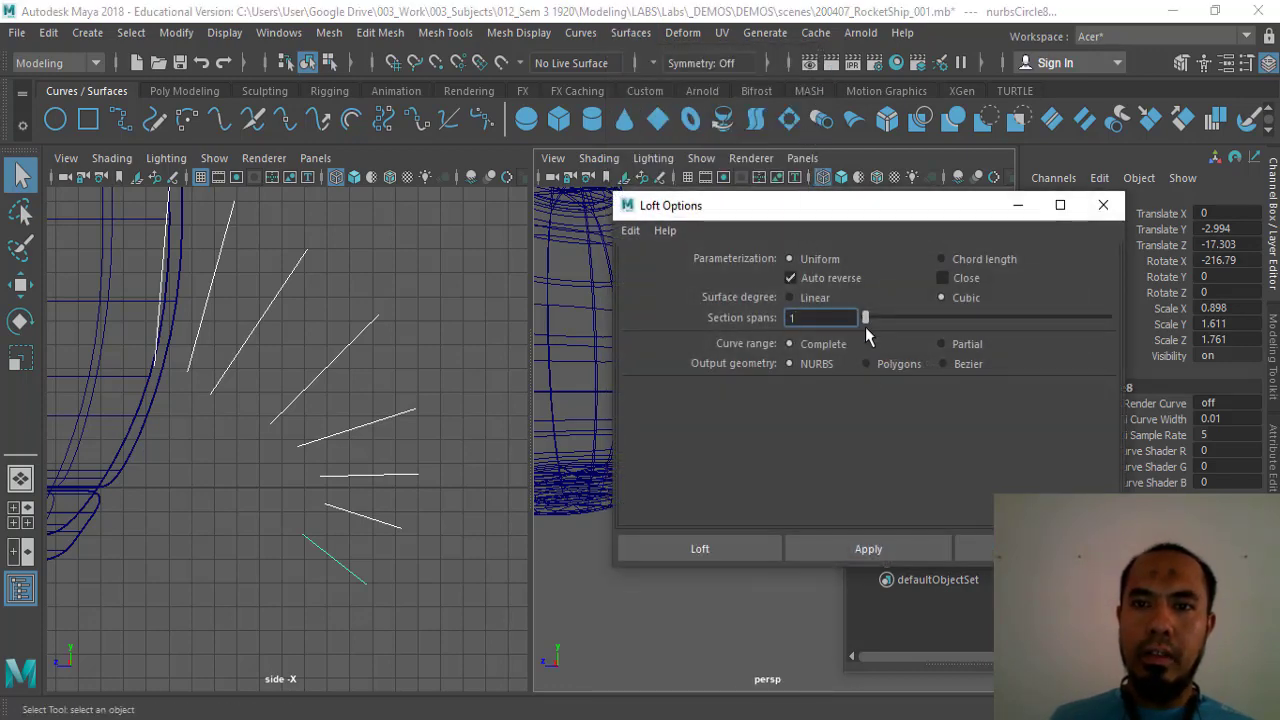
left_click(630, 231)
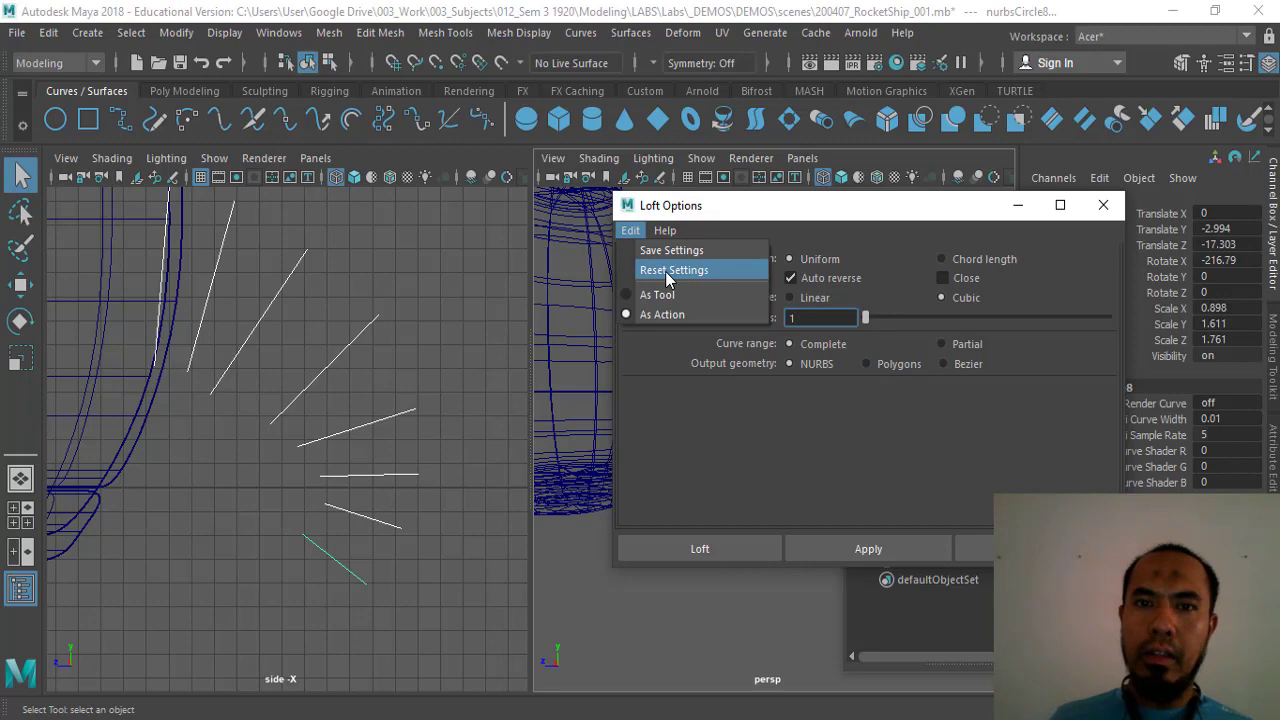
left_click(677, 268)
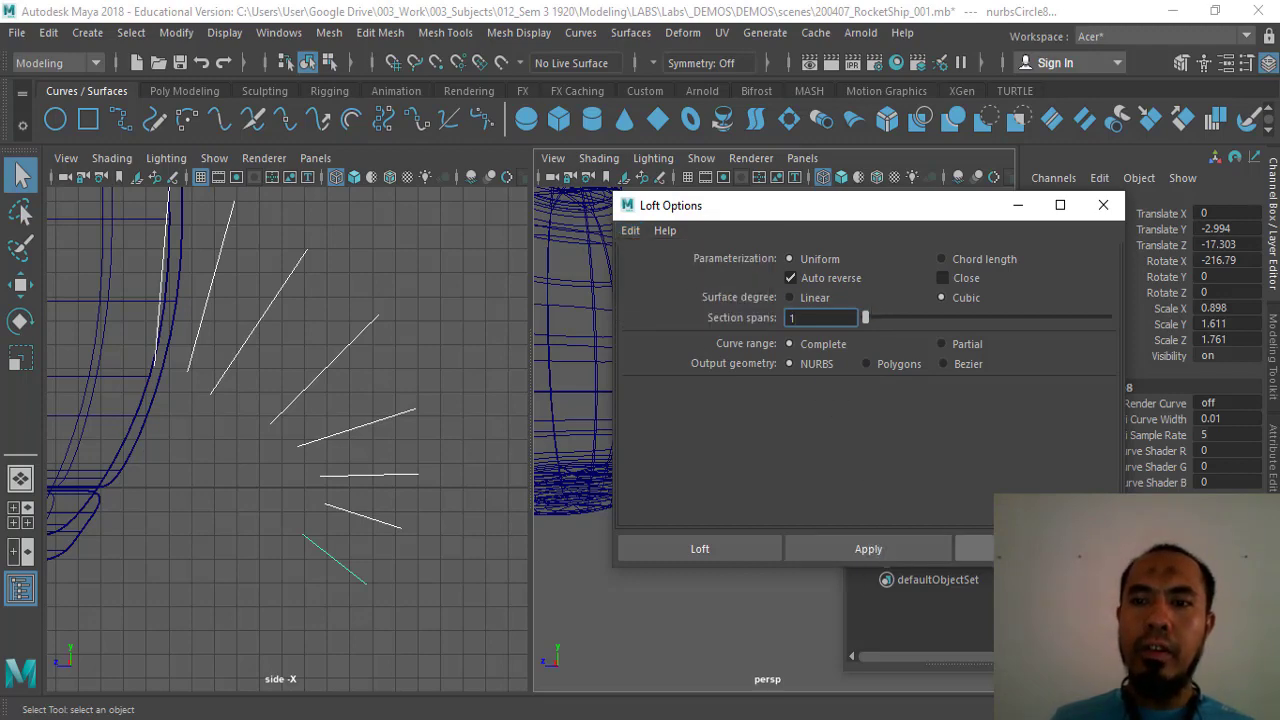
left_click(965, 549)
left_click(630, 33)
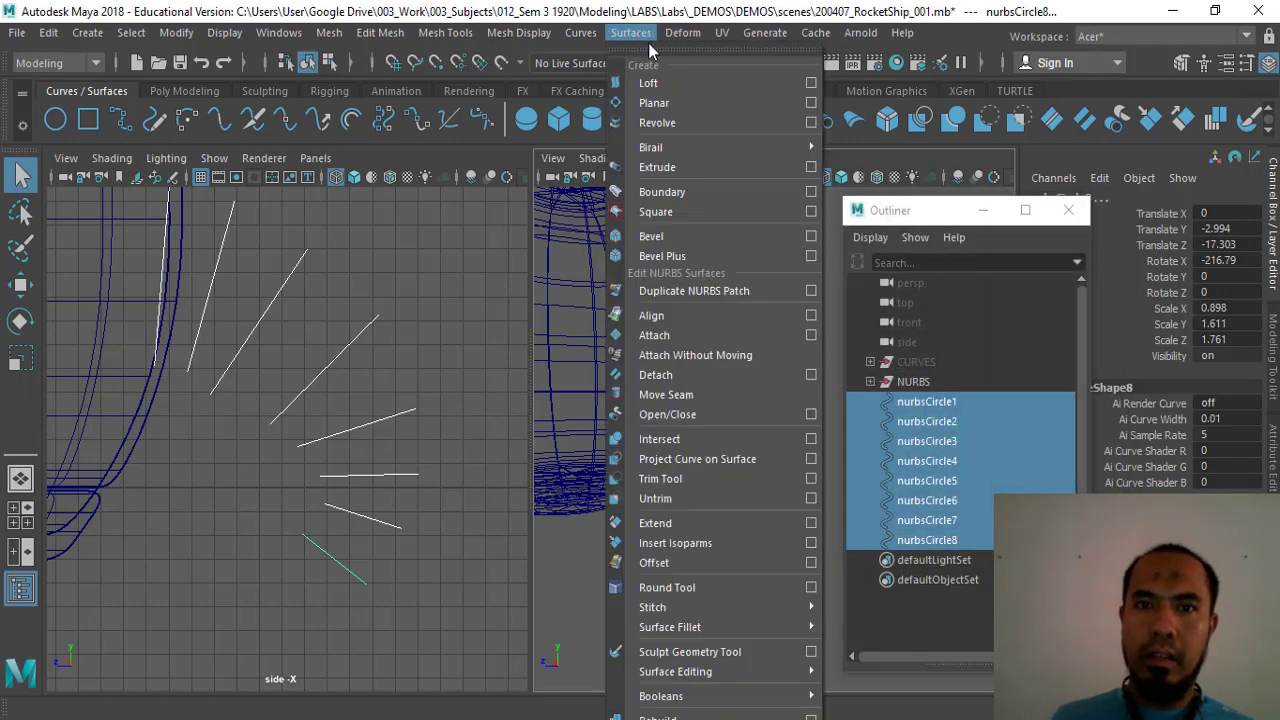
Loft the circles into loftedSurface1 and view it shaded in the perspective view.
left_click(693, 81)
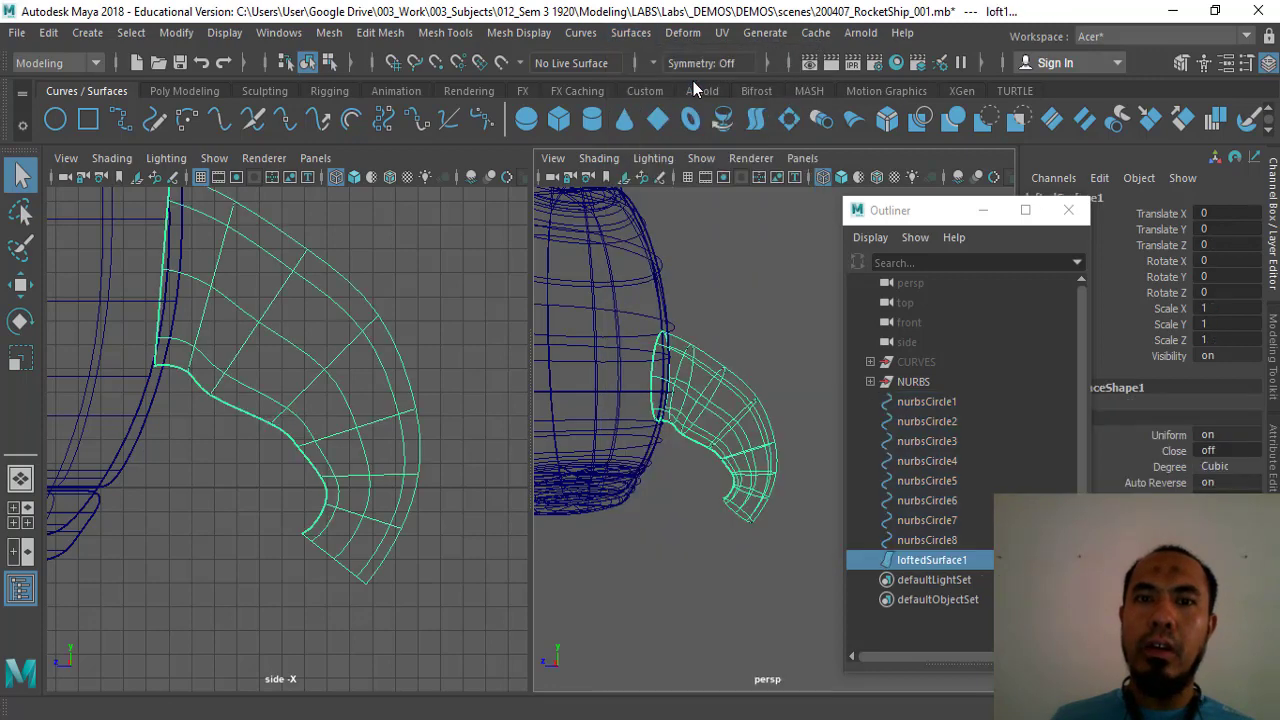
key("5")
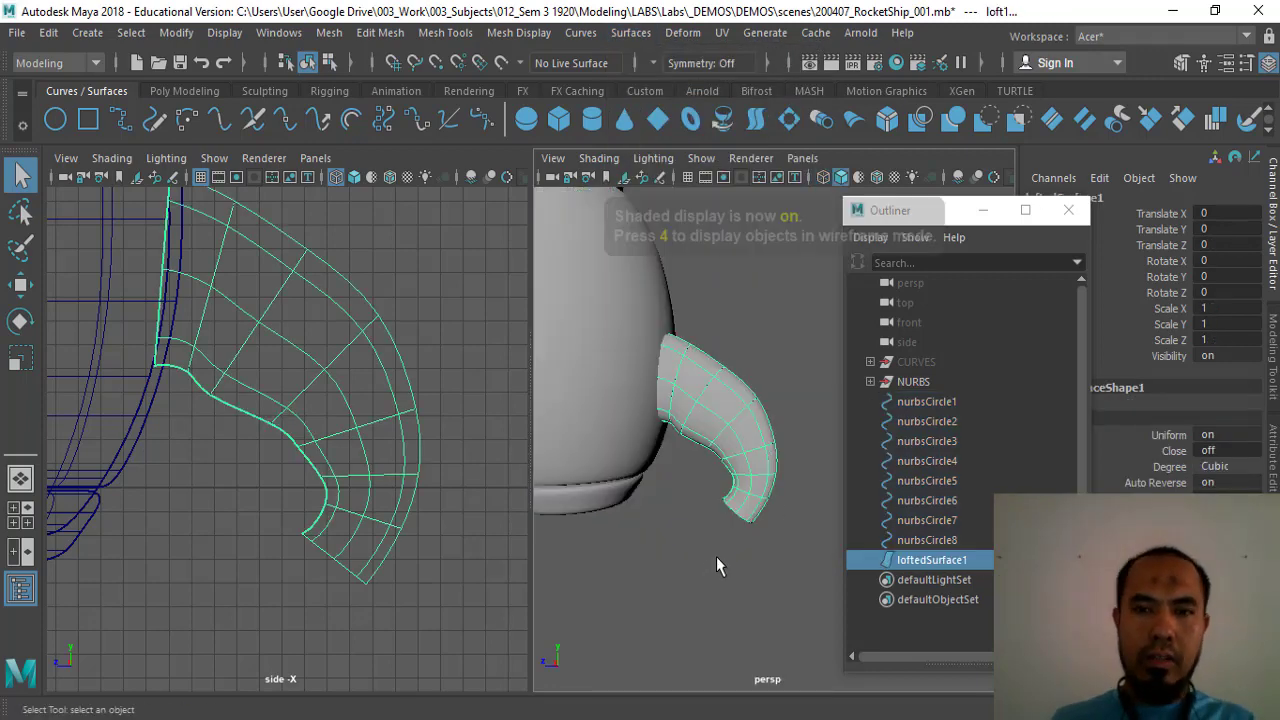
mouse_move(749, 409)
left_mouse_down("alt")
mouse_move(613, 419)
mouse_move(650, 405)
left_mouse_up("alt")
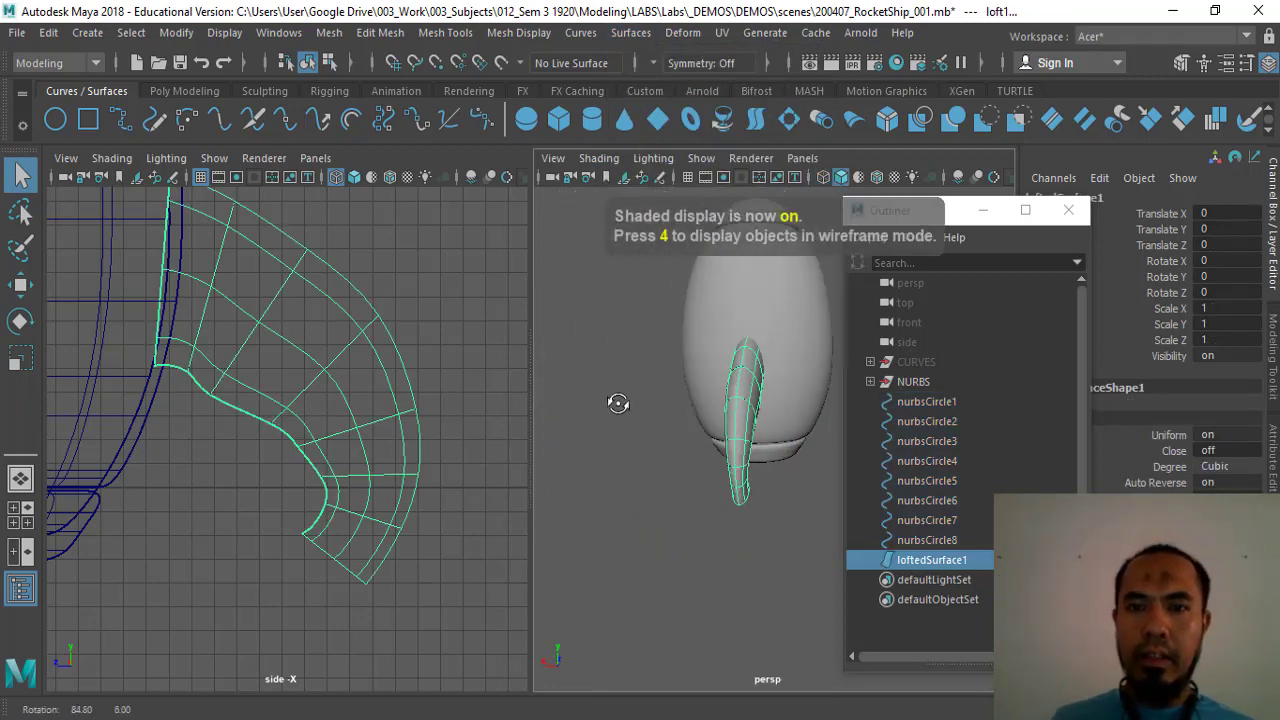
scroll(766, 380, "up", 3)
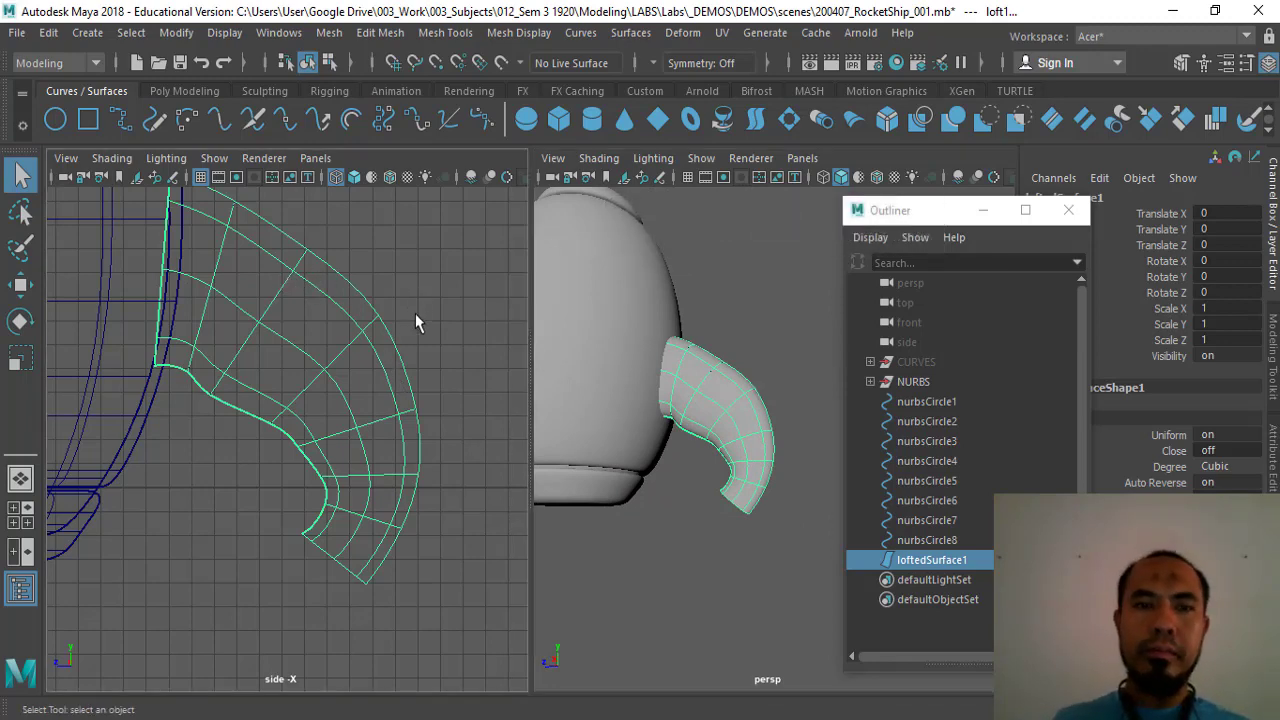
Maximize the side view so it fills the whole viewport area.
key("space")
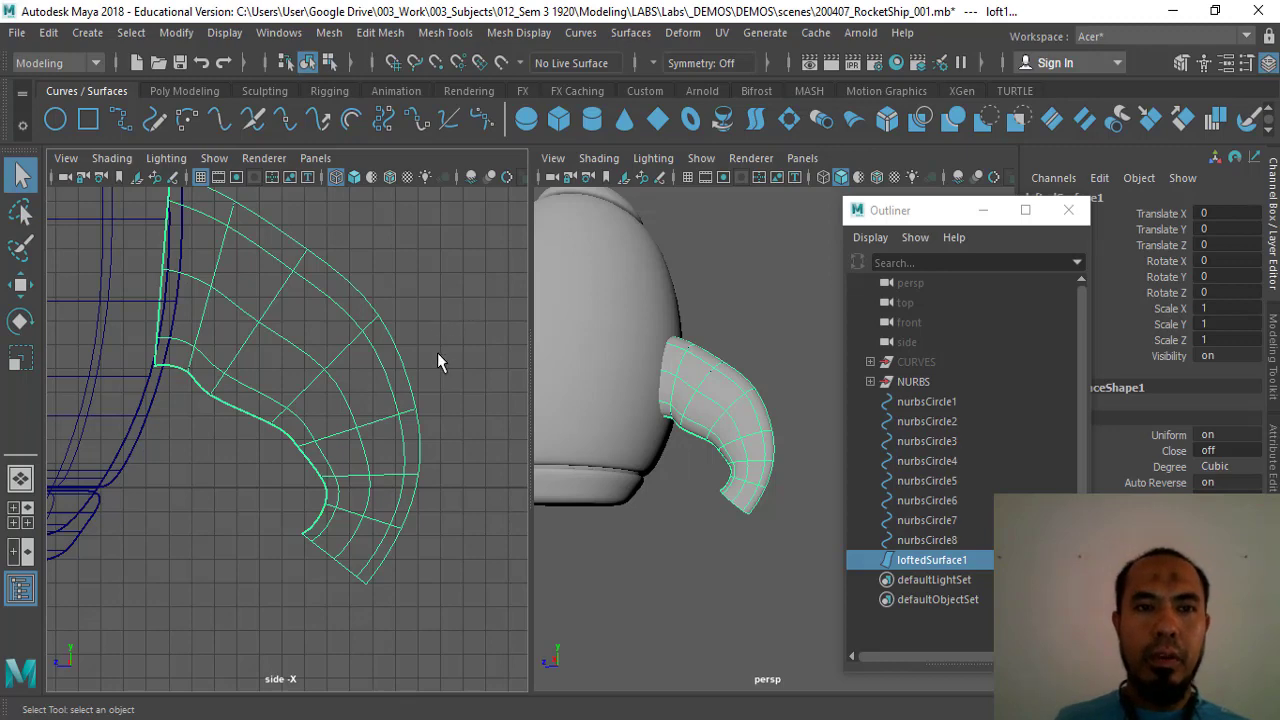
scroll(403, 417, "up", 2)
key("space")
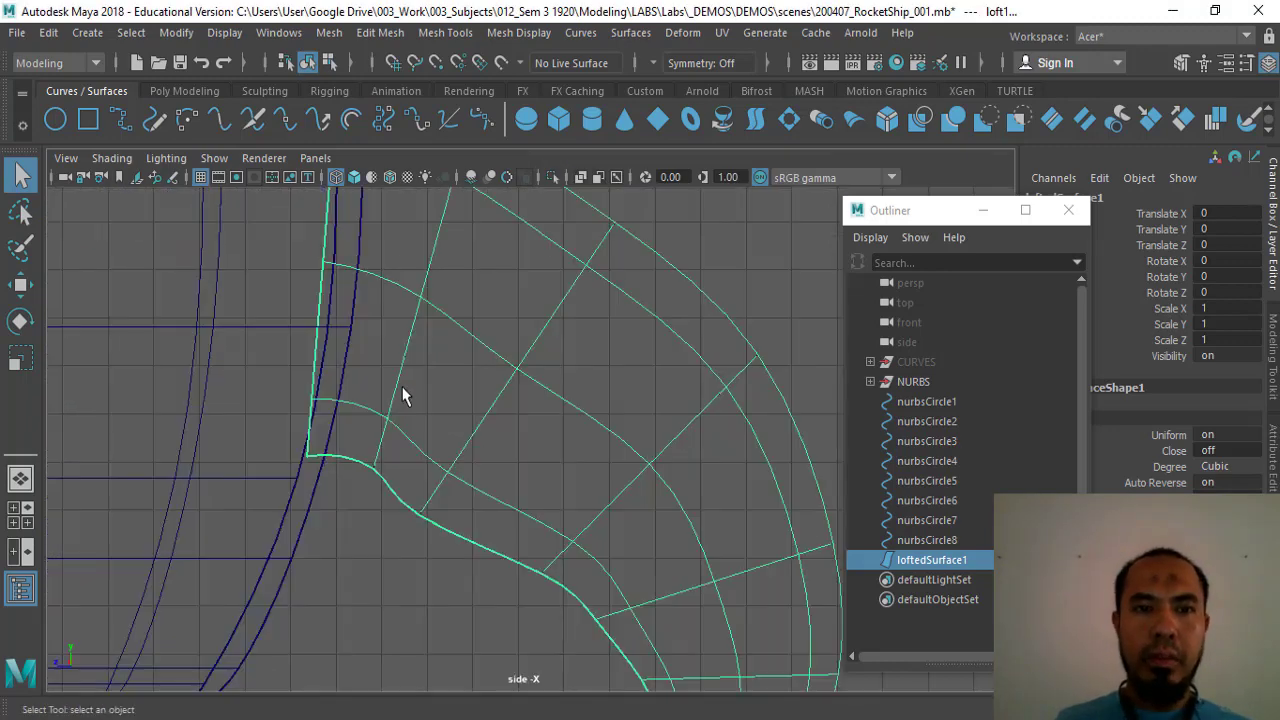
Select nurbsCircle2, nudge it along its axis and enlarge it uniformly.
scroll(622, 408, "up", 1)
scroll(622, 408, "down", 3)
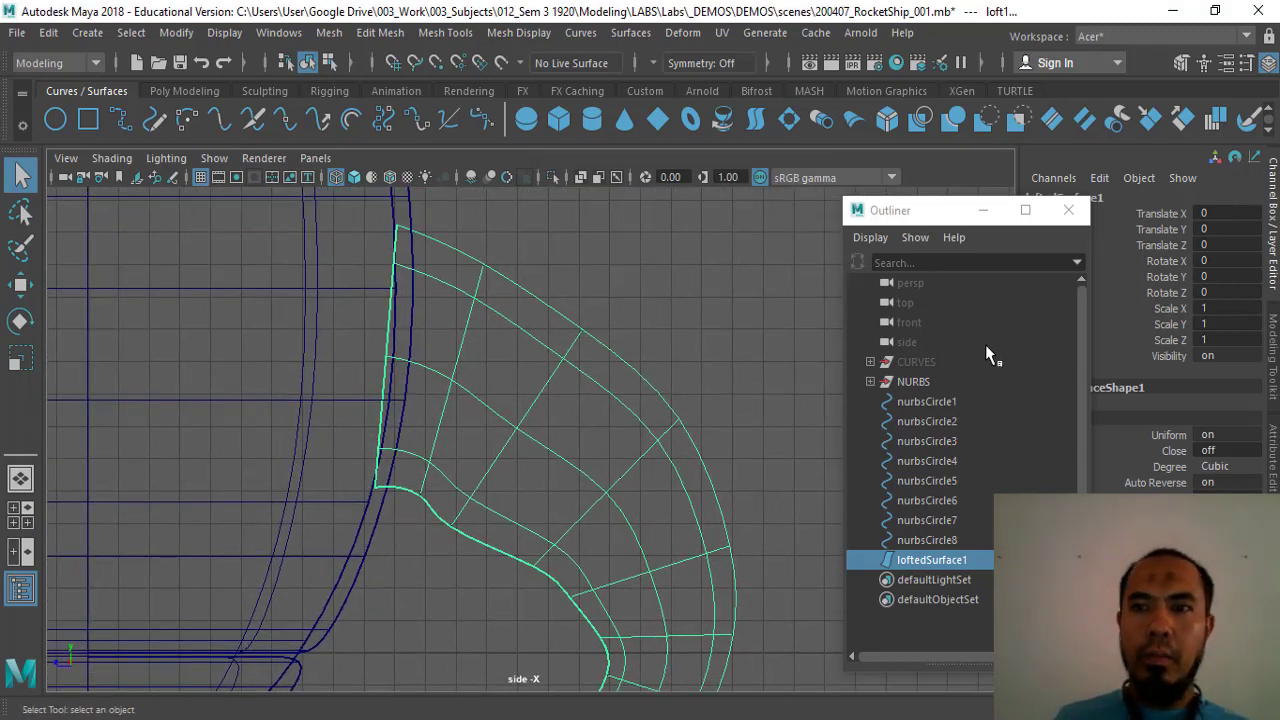
scroll(455, 500, "up", 2)
scroll(474, 480, "down", 2)
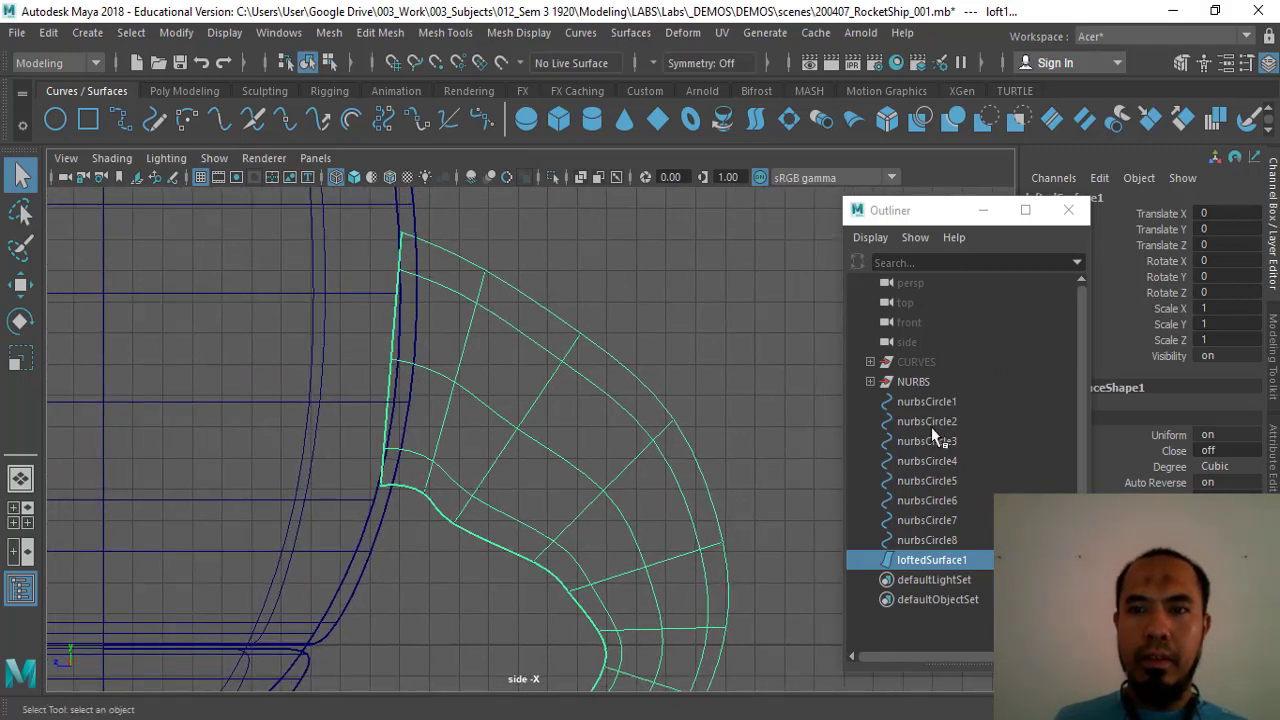
left_click(927, 402)
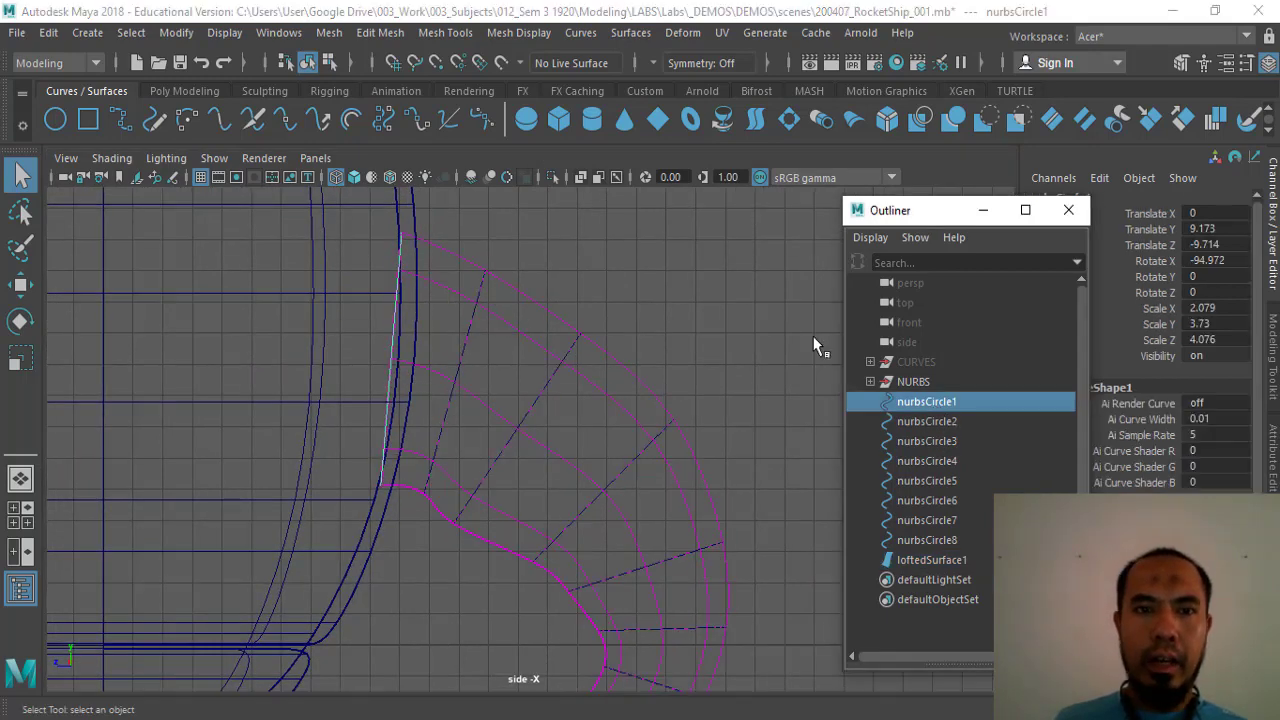
left_click(979, 421)
key("w")
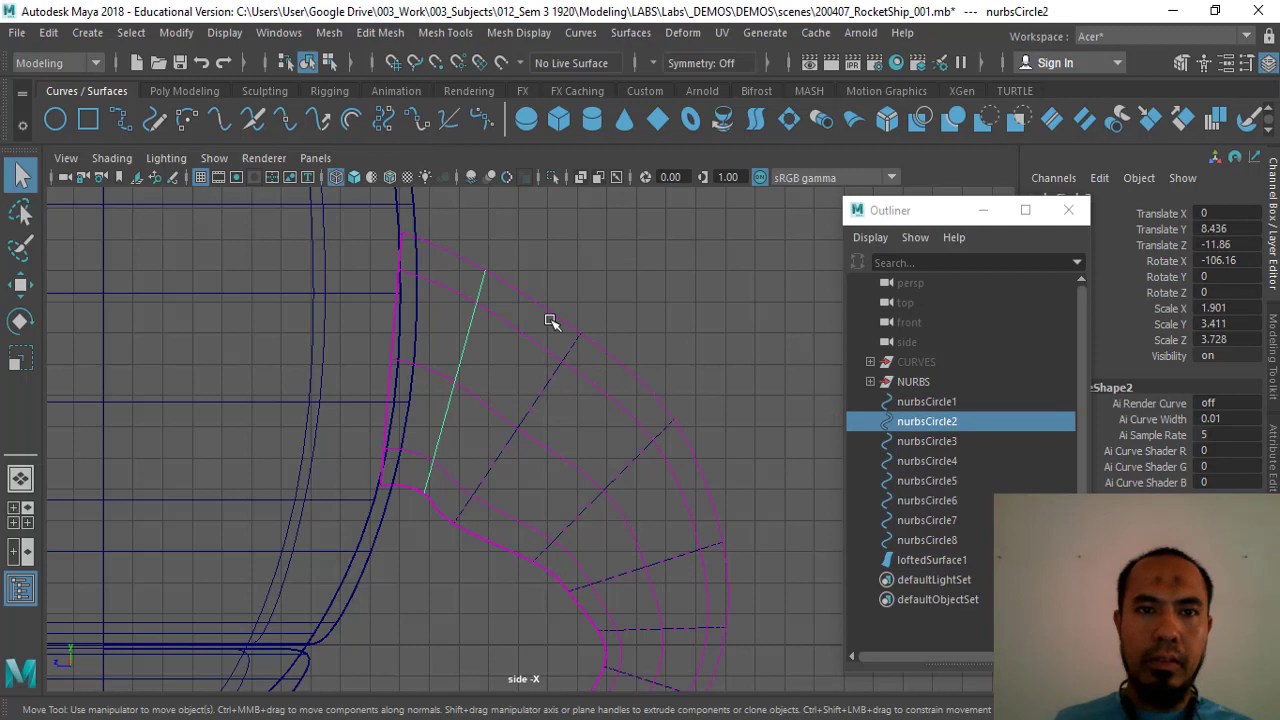
left_click_drag(484, 306, 483, 300)
key("r")
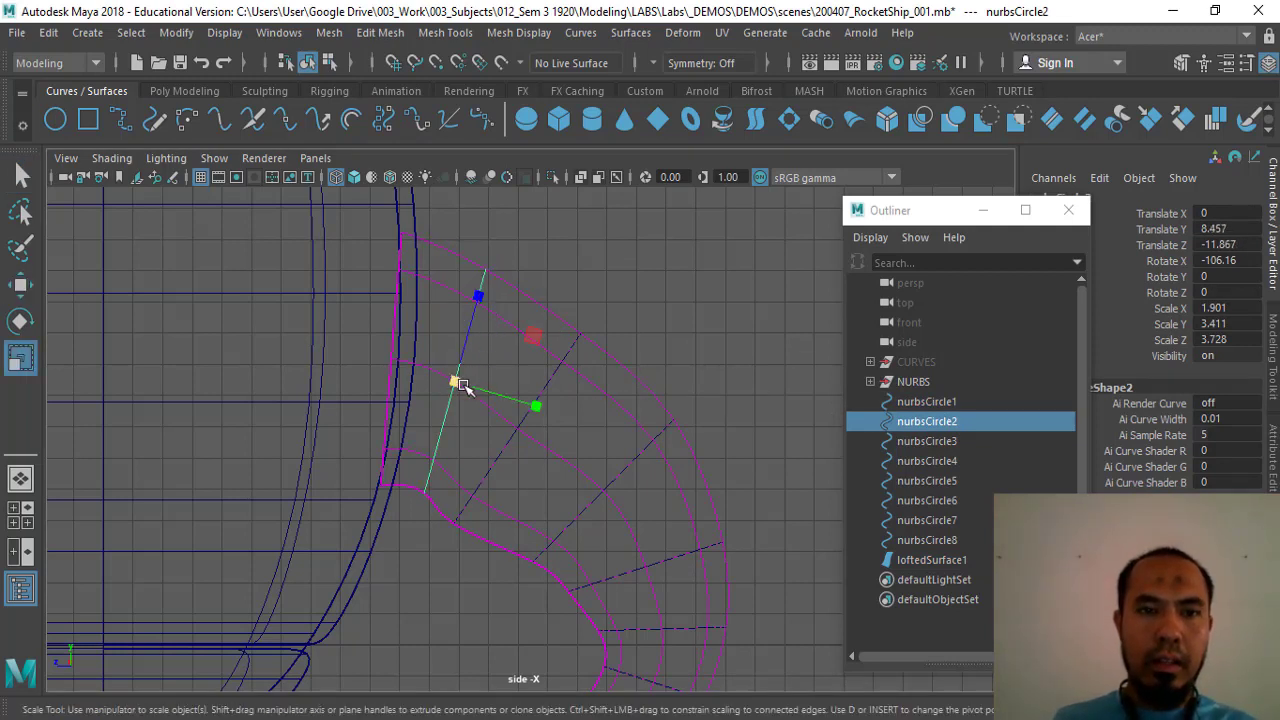
mouse_move(462, 388)
left_mouse_down()
mouse_move(486, 368)
mouse_move(459, 395)
left_mouse_up()
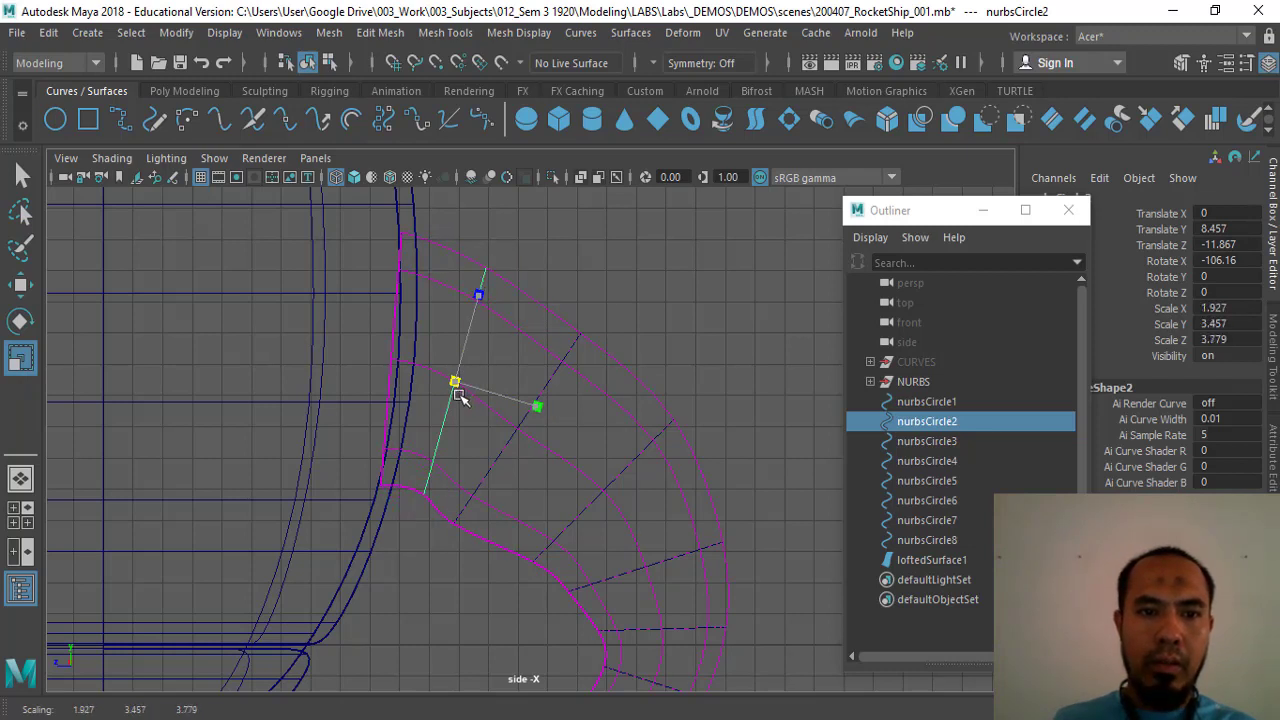
Finish nurbsCircle2 at scale 2.109, 3.784, 4.136, Y 8.815 and Rotate X -110.771.
key("w")
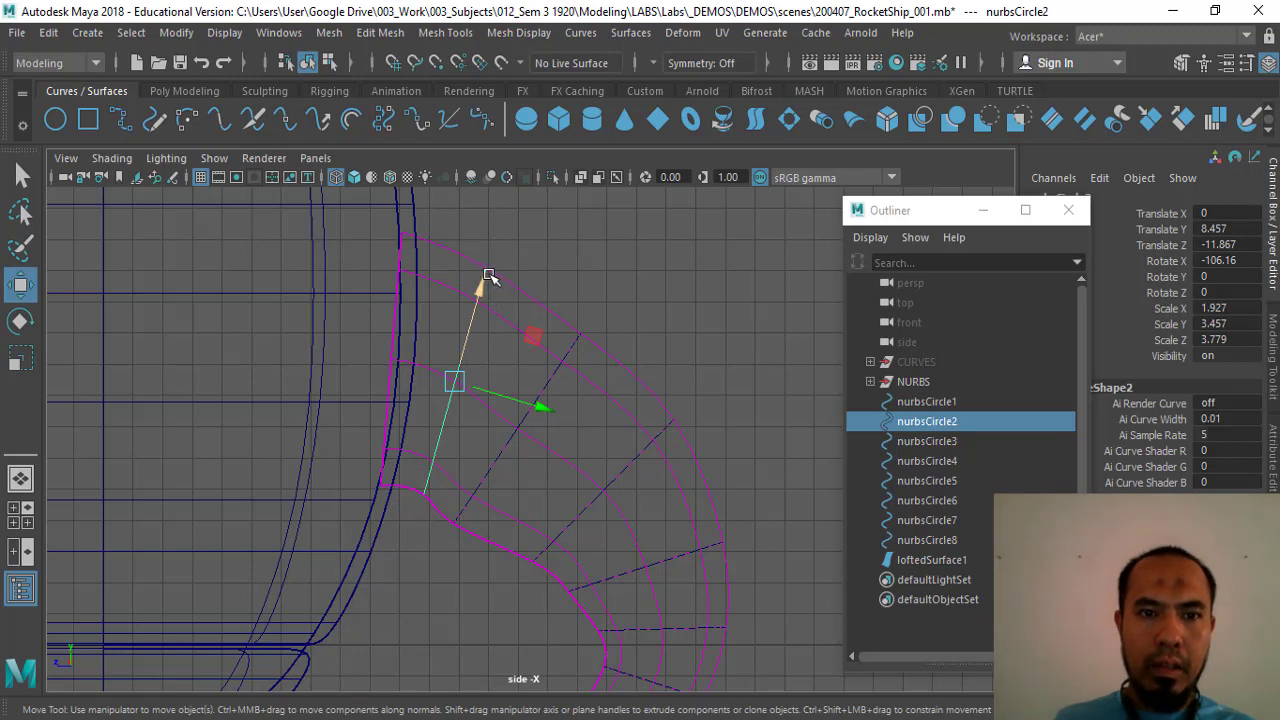
middle_click_drag(386, 503, 420, 486)
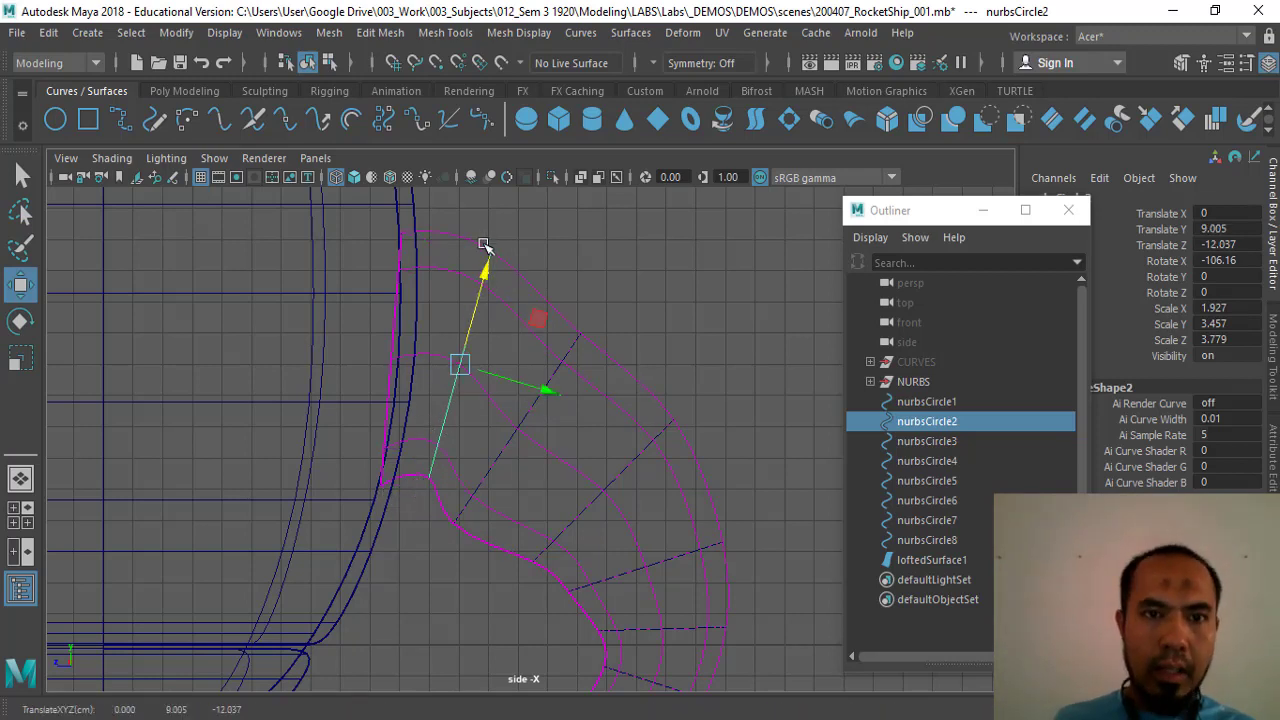
middle_click_drag(481, 295, 481, 295)
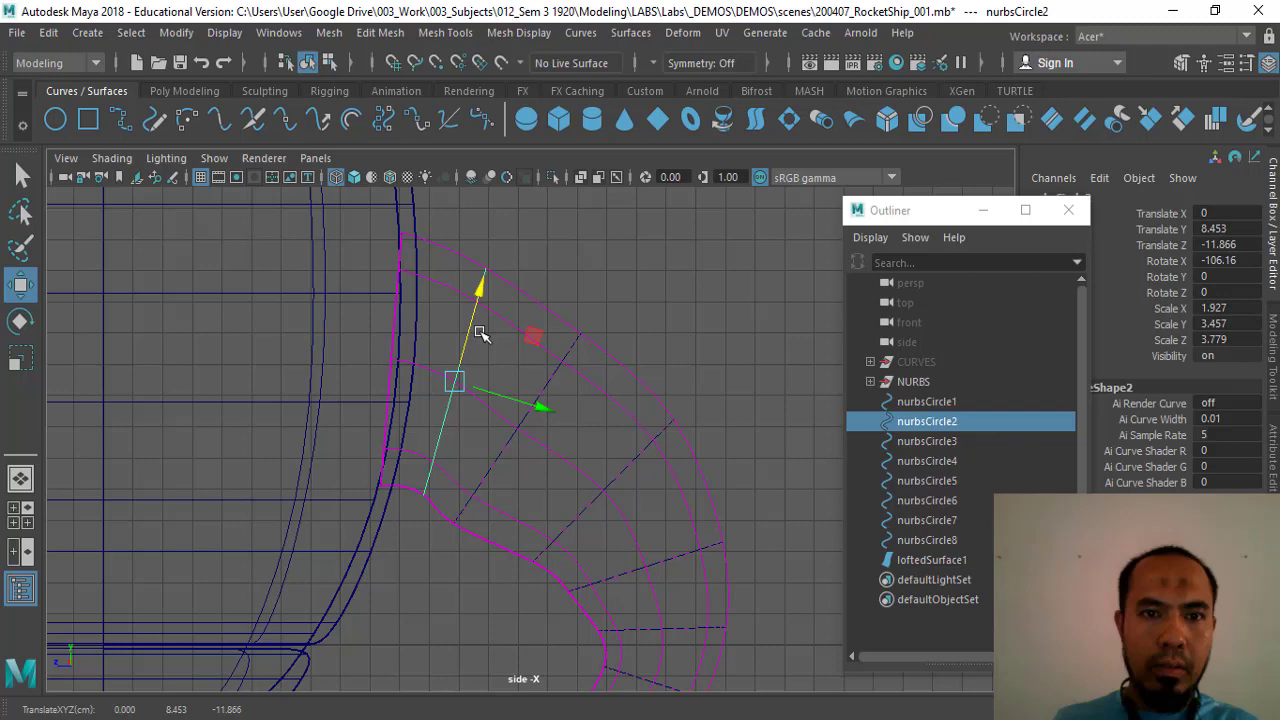
key("r")
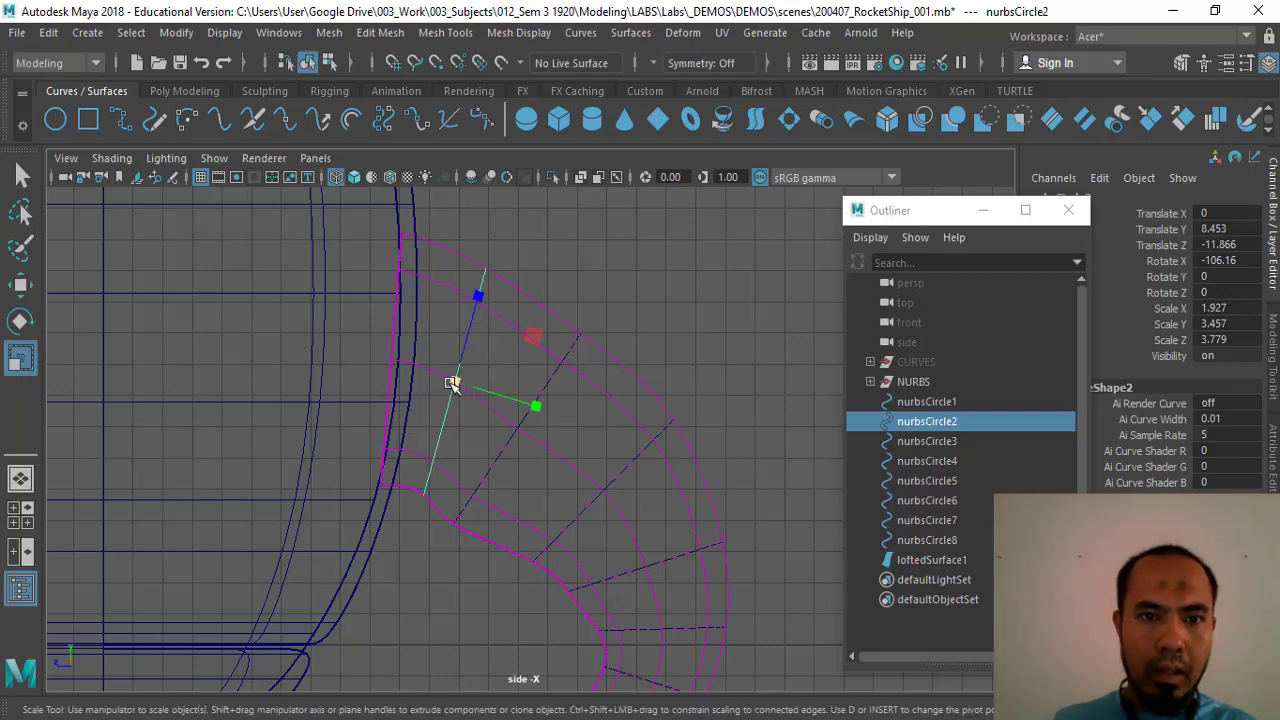
left_click_drag(452, 384, 463, 374)
key("w")
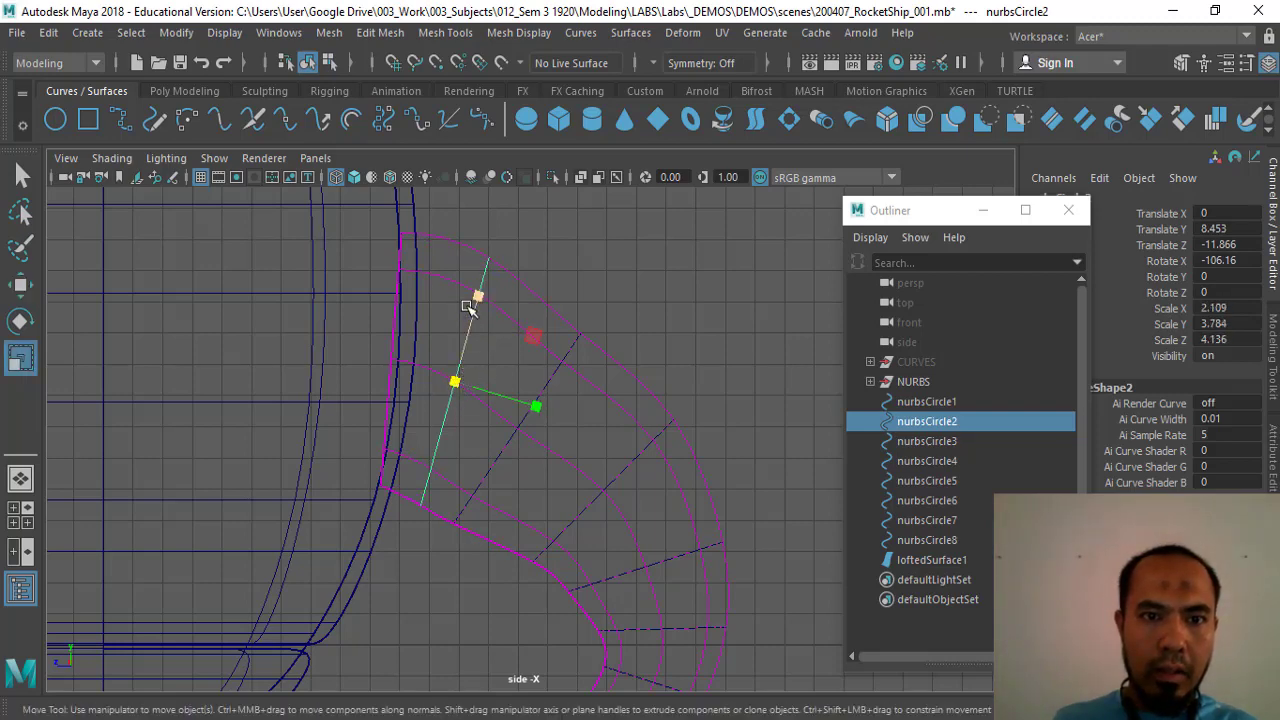
mouse_move(480, 286)
left_mouse_down()
mouse_move(486, 275)
mouse_move(483, 286)
left_mouse_up()
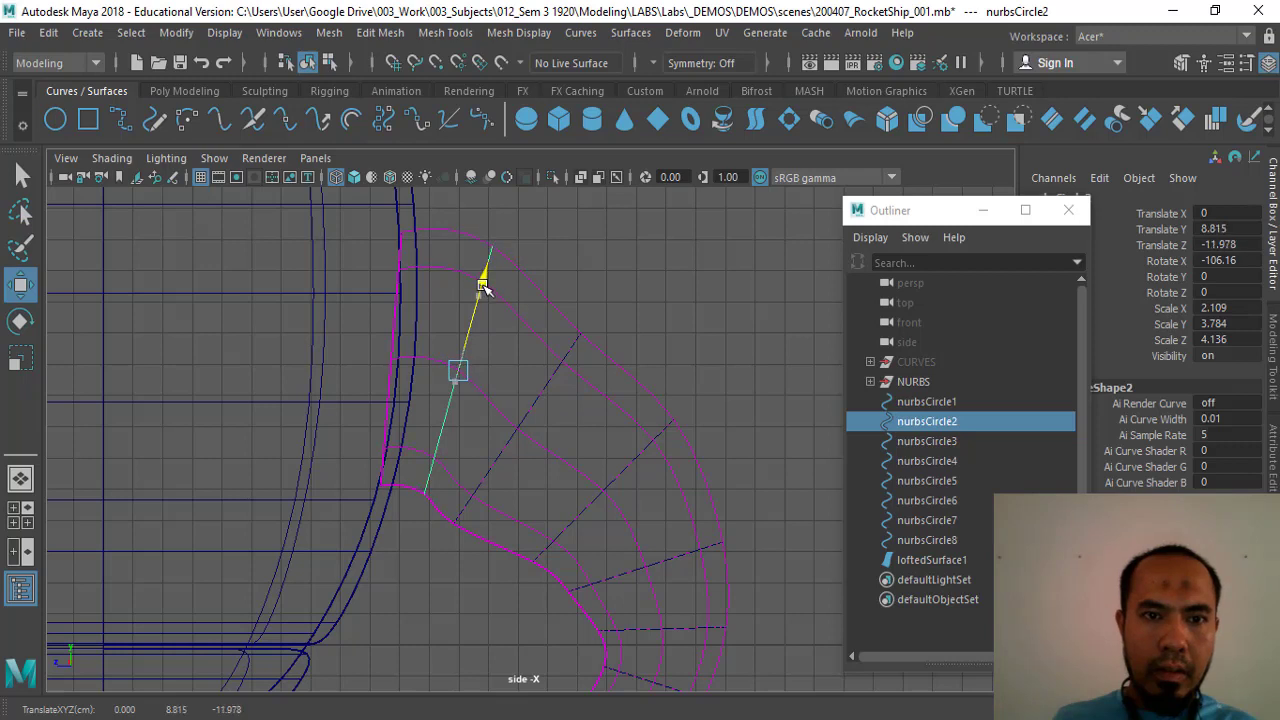
key("e")
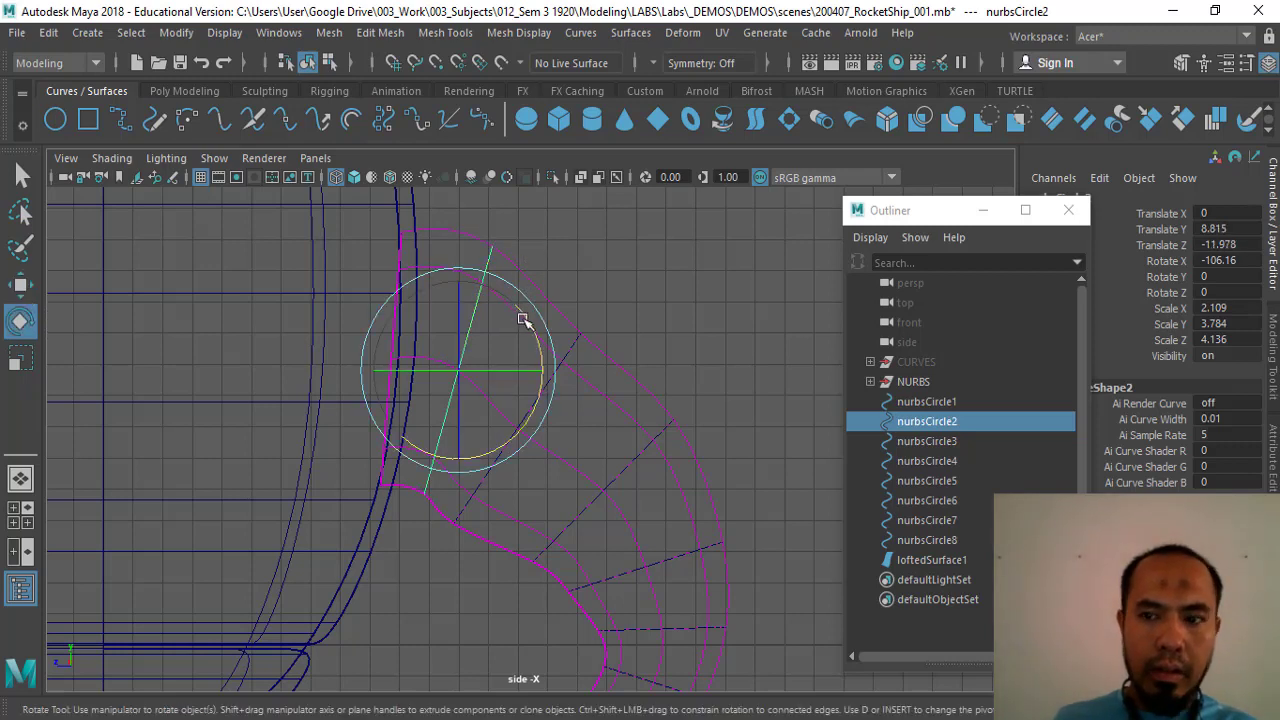
left_click_drag(524, 320, 527, 327)
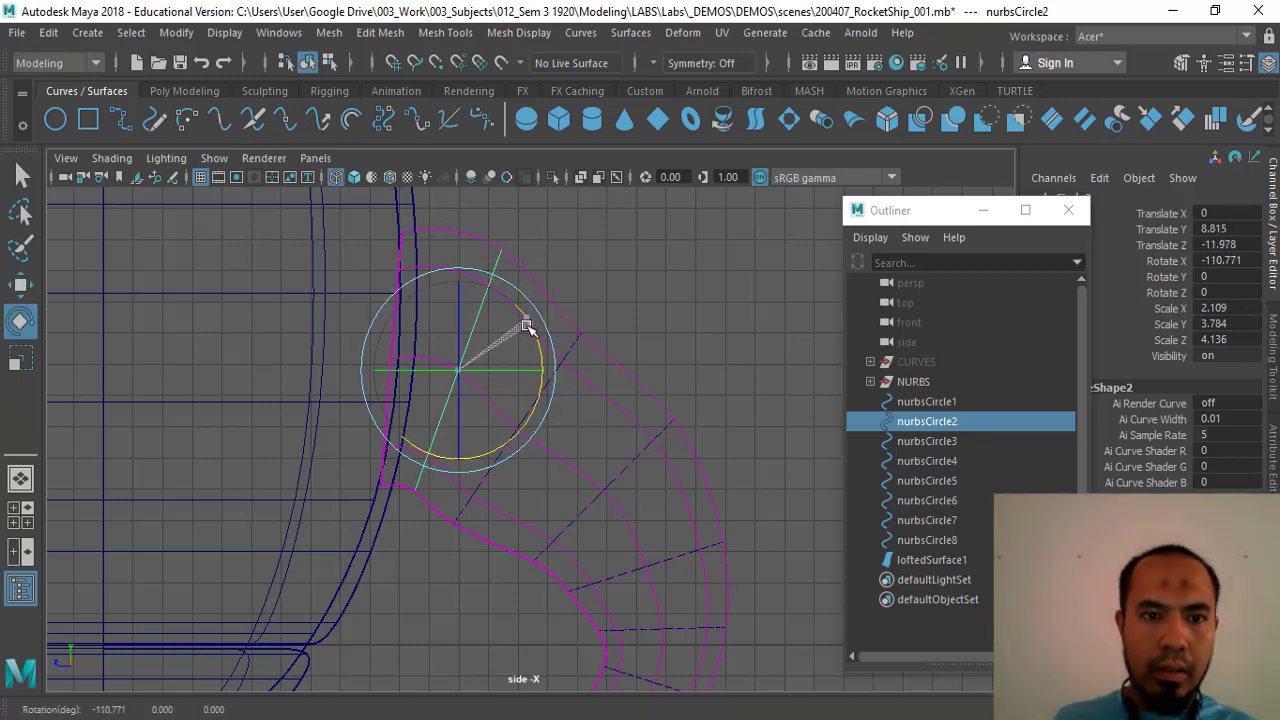
Move nurbsCircle3 up and outward along its axis and enlarge it uniformly.
key("q")
left_click(975, 438)
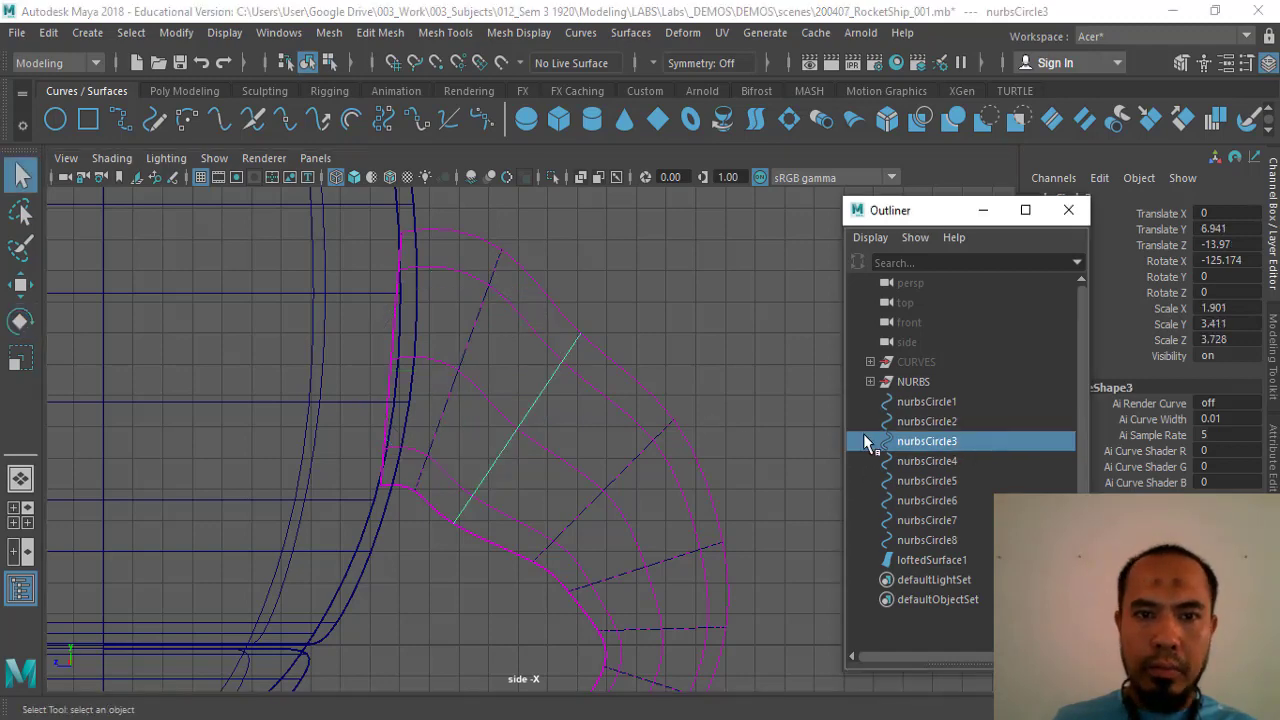
key("w")
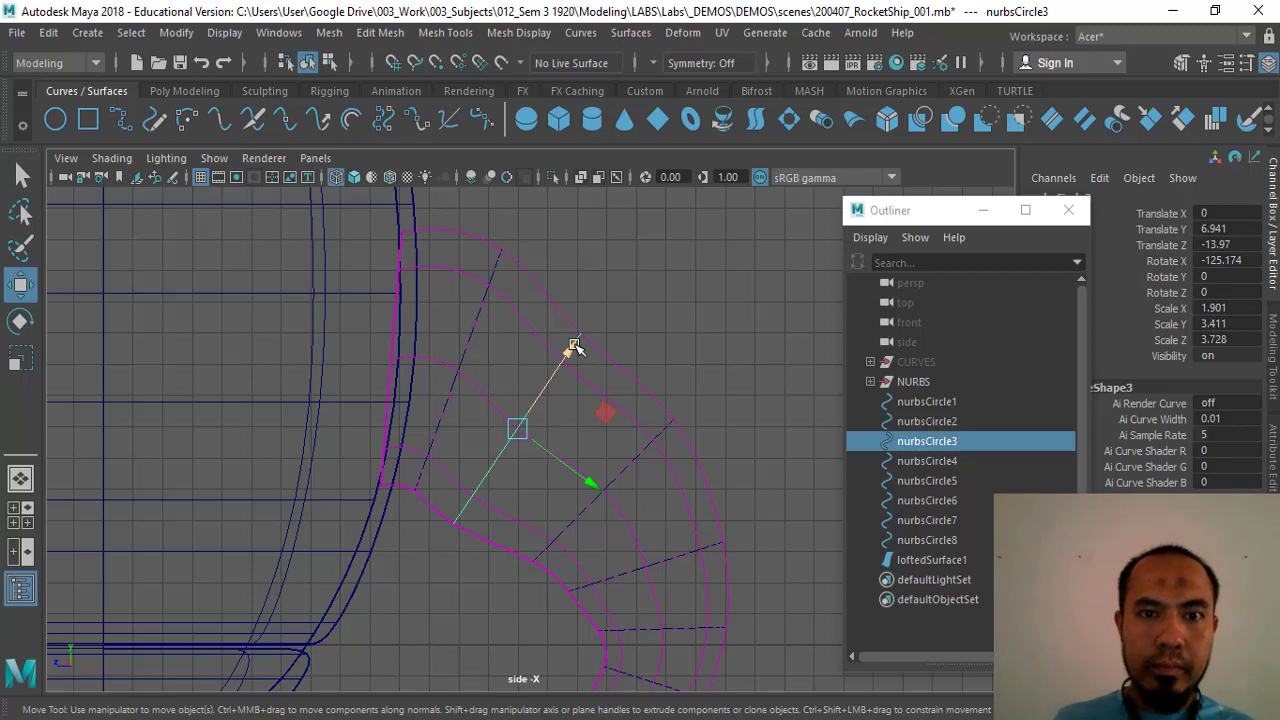
left_click_drag(587, 345, 592, 323)
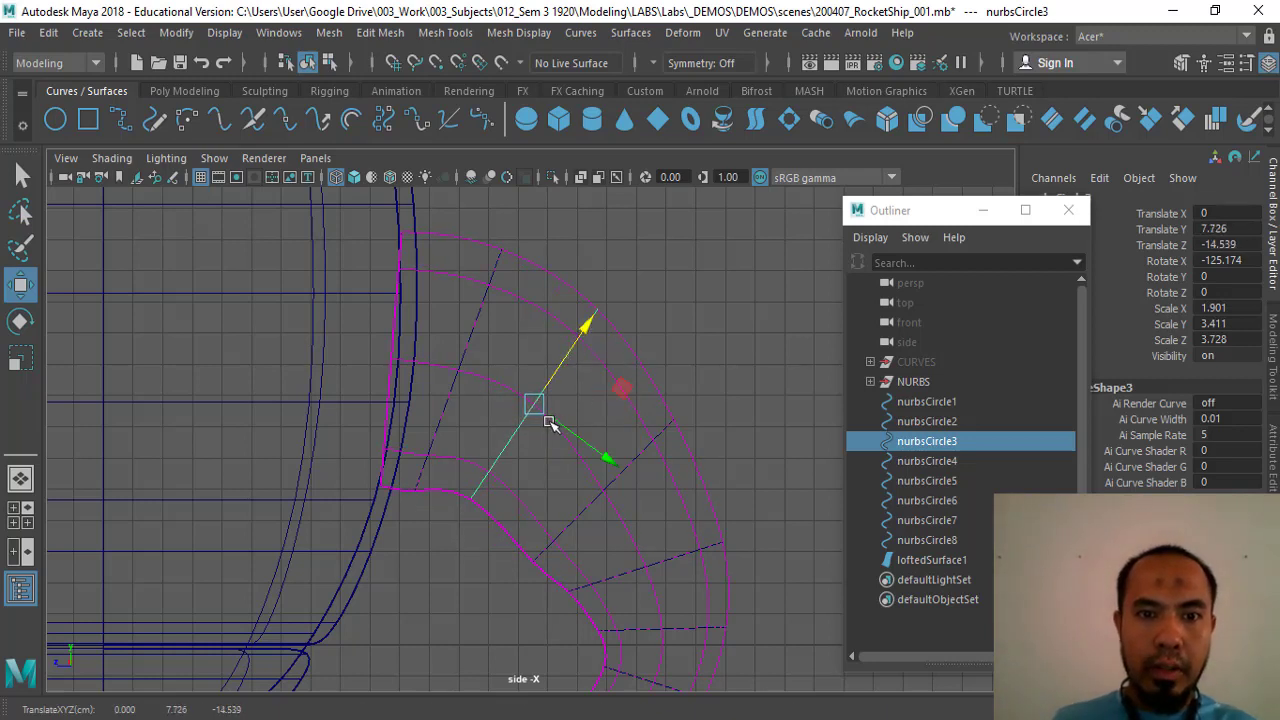
key("r")
mouse_move(543, 410)
left_mouse_down()
mouse_move(526, 403)
mouse_move(541, 400)
left_mouse_up()
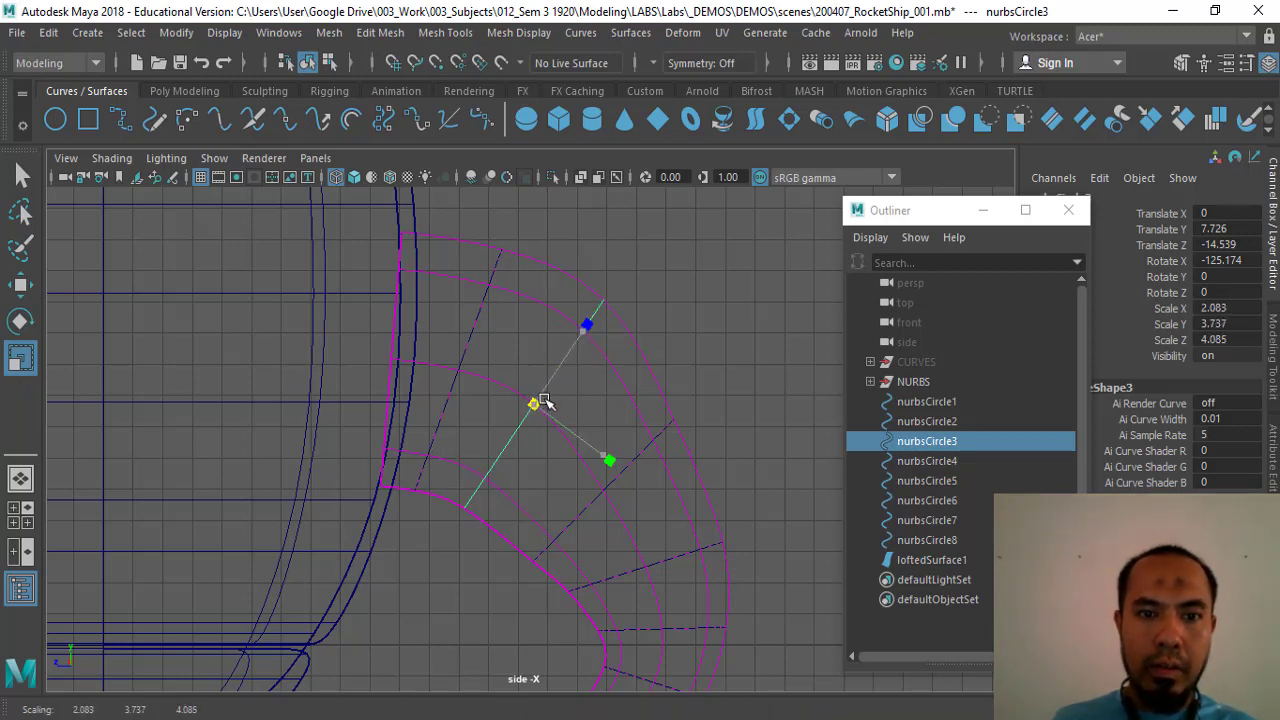
Nudge nurbsCircle2 slightly upward and enlarge it a little more.
left_click(936, 422)
key("w")
left_click_drag(490, 276, 529, 314)
key("e")
key("w")
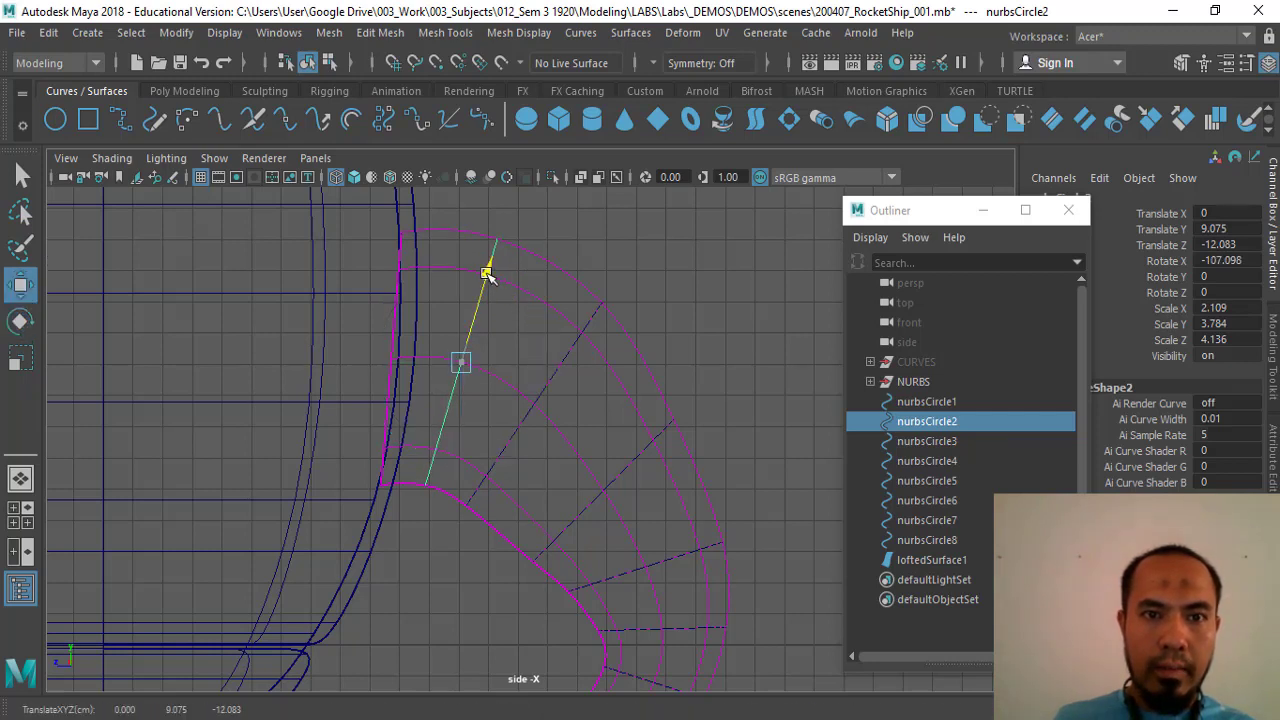
left_click_drag(487, 275, 489, 276)
key("r")
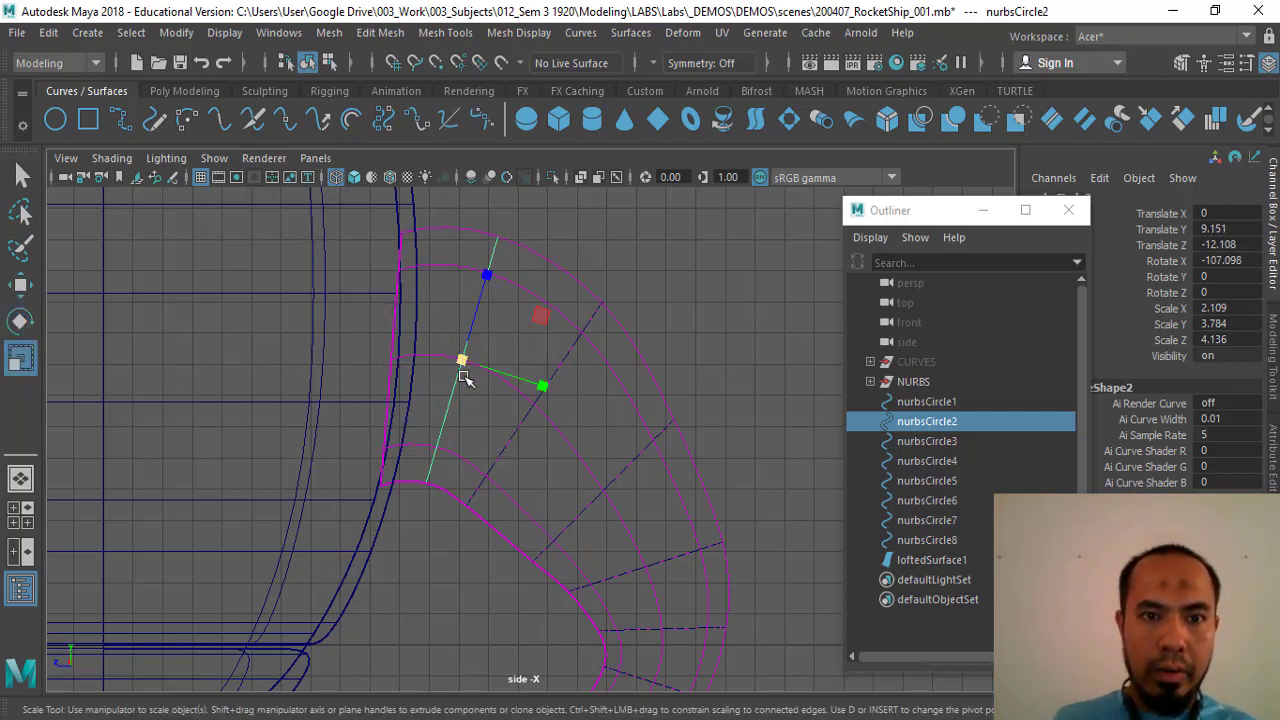
left_click_drag(460, 360, 463, 365)
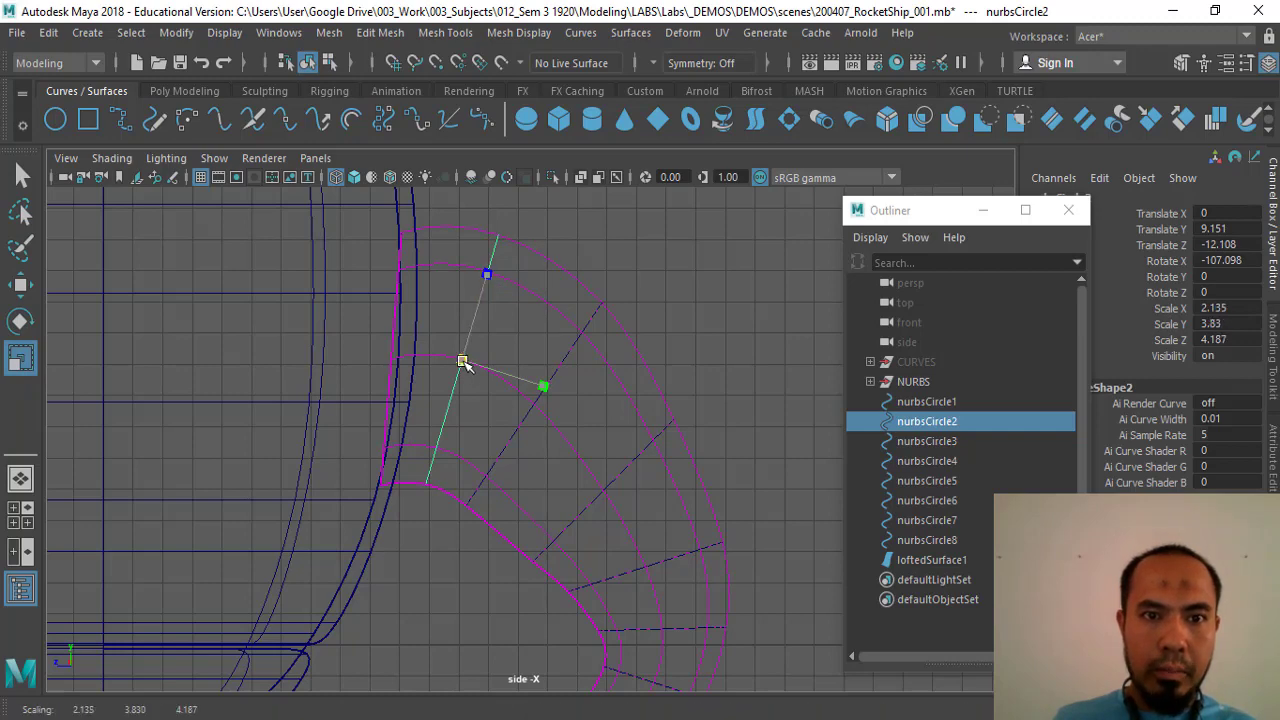
Refine nurbsCircle3 to Y 7.875, Z -14.646 with scale 2.005, 3.597, 3.932.
key("q")
left_click(950, 442)
key("r")
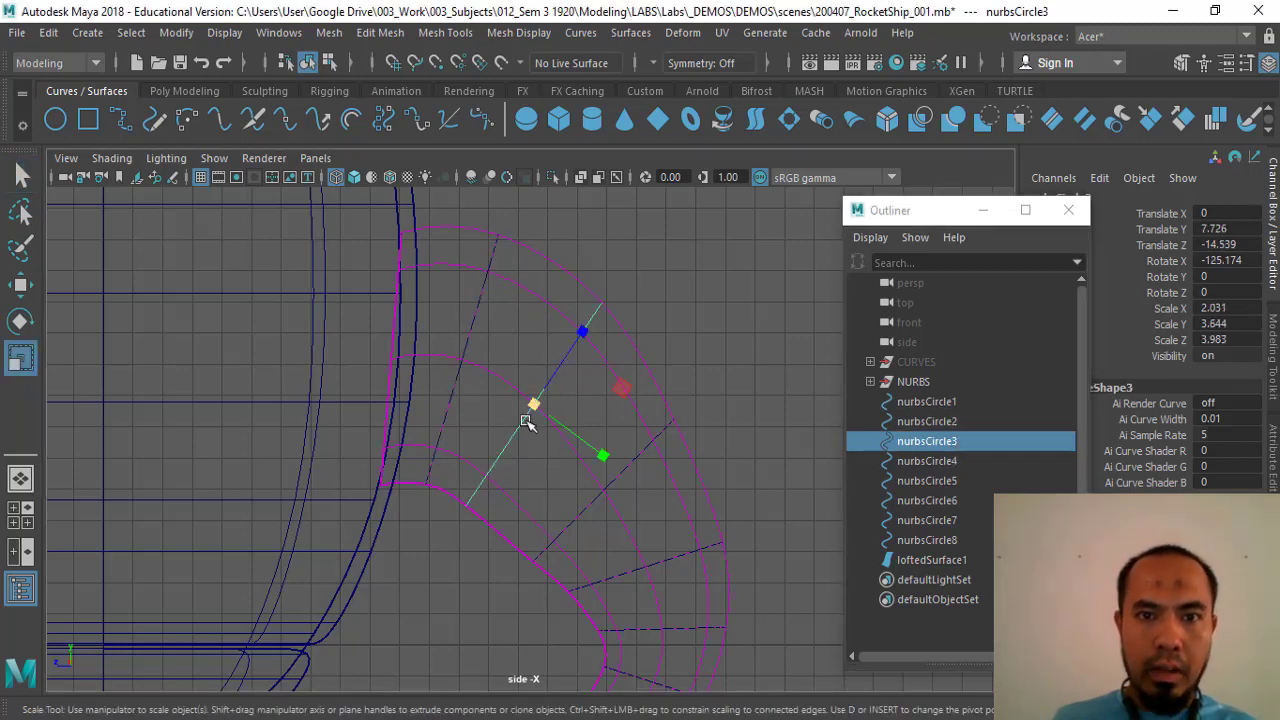
left_click_drag(531, 404, 534, 403)
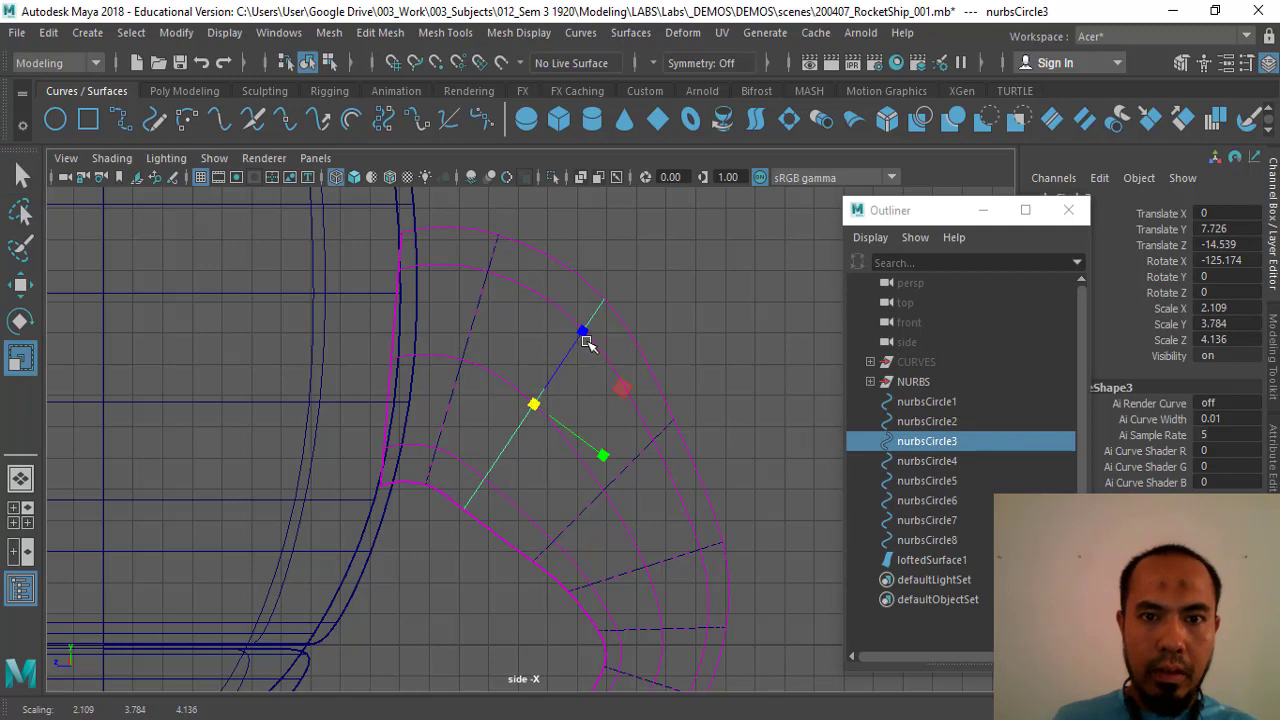
key("w")
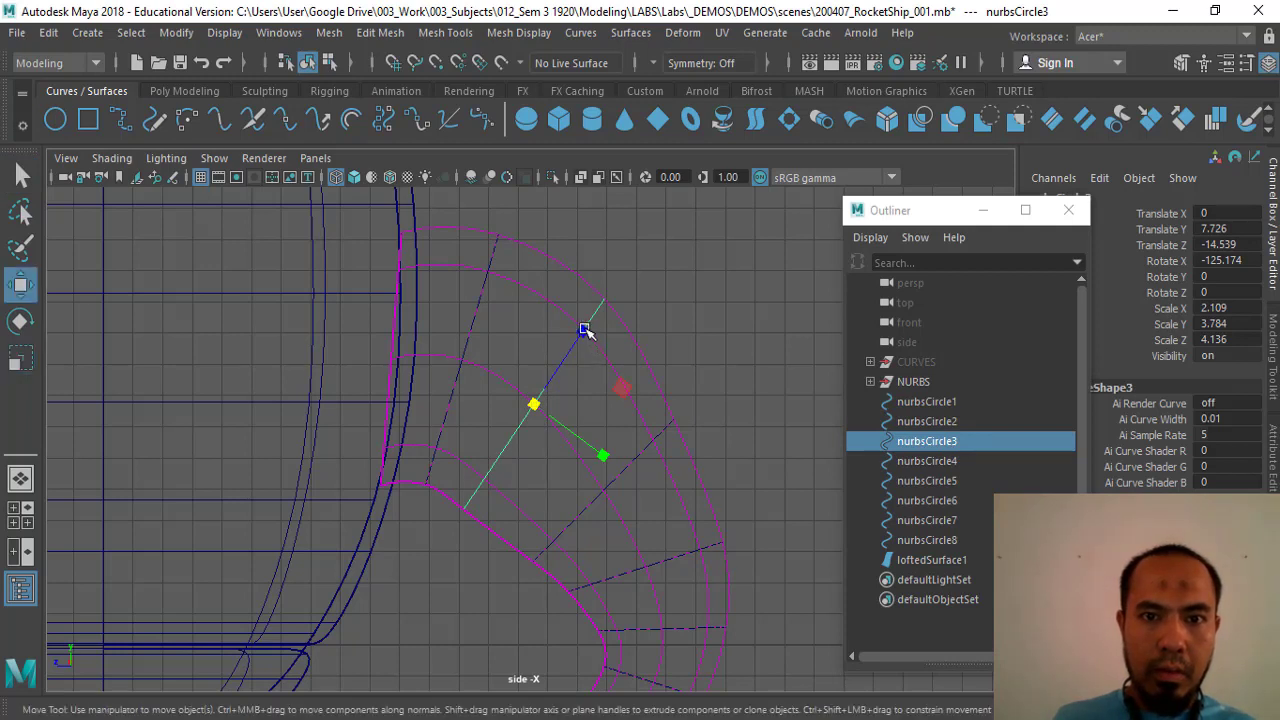
left_click_drag(585, 330, 596, 321)
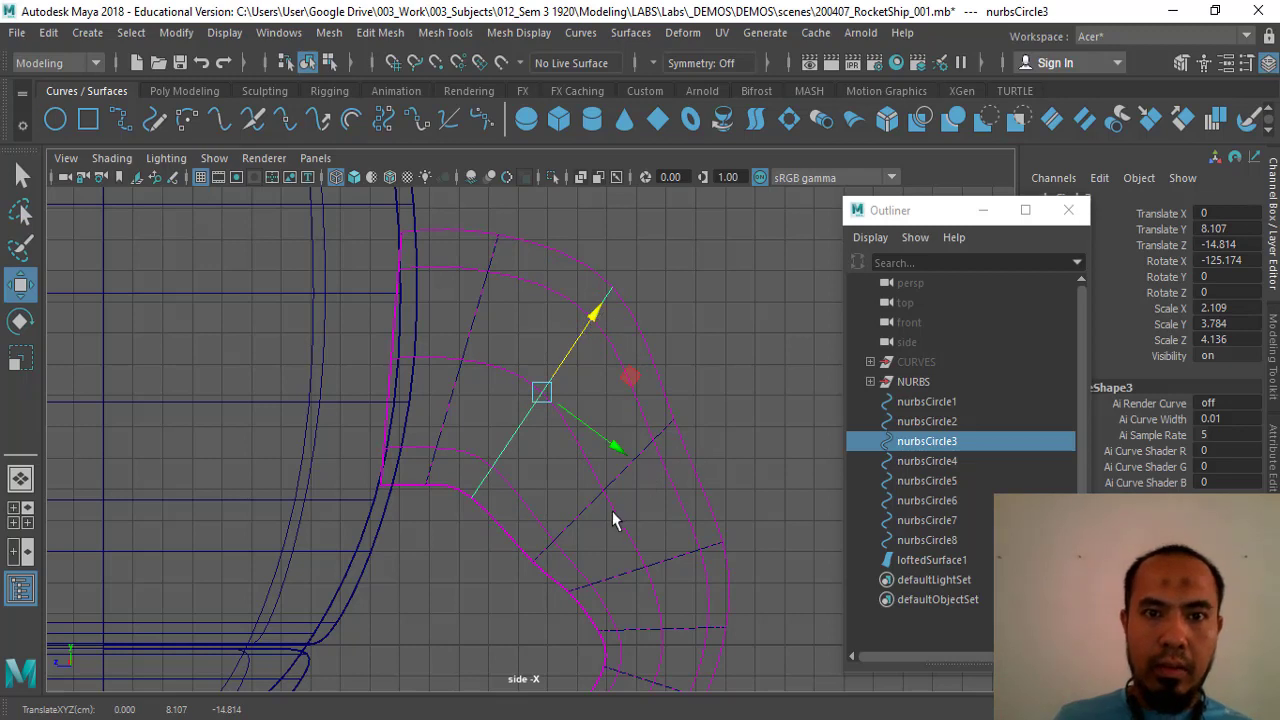
key("q")
middle_click_drag(560, 416, 543, 400, "alt")
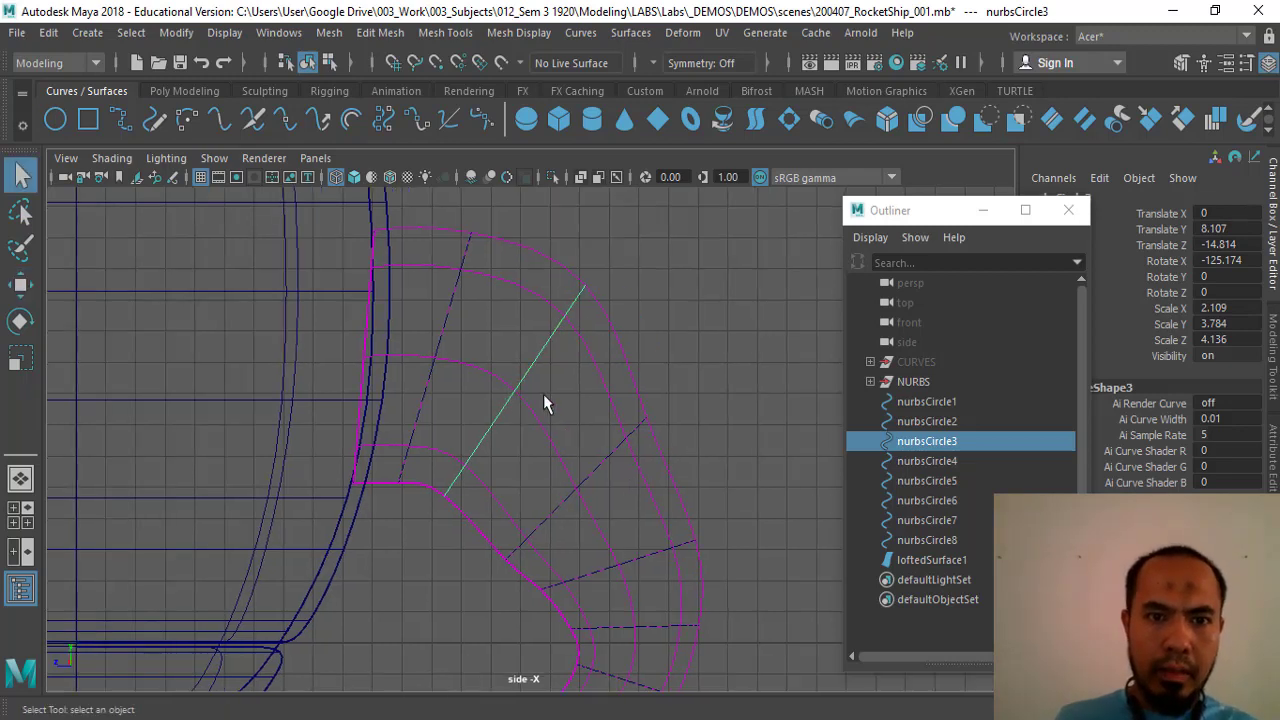
key("r")
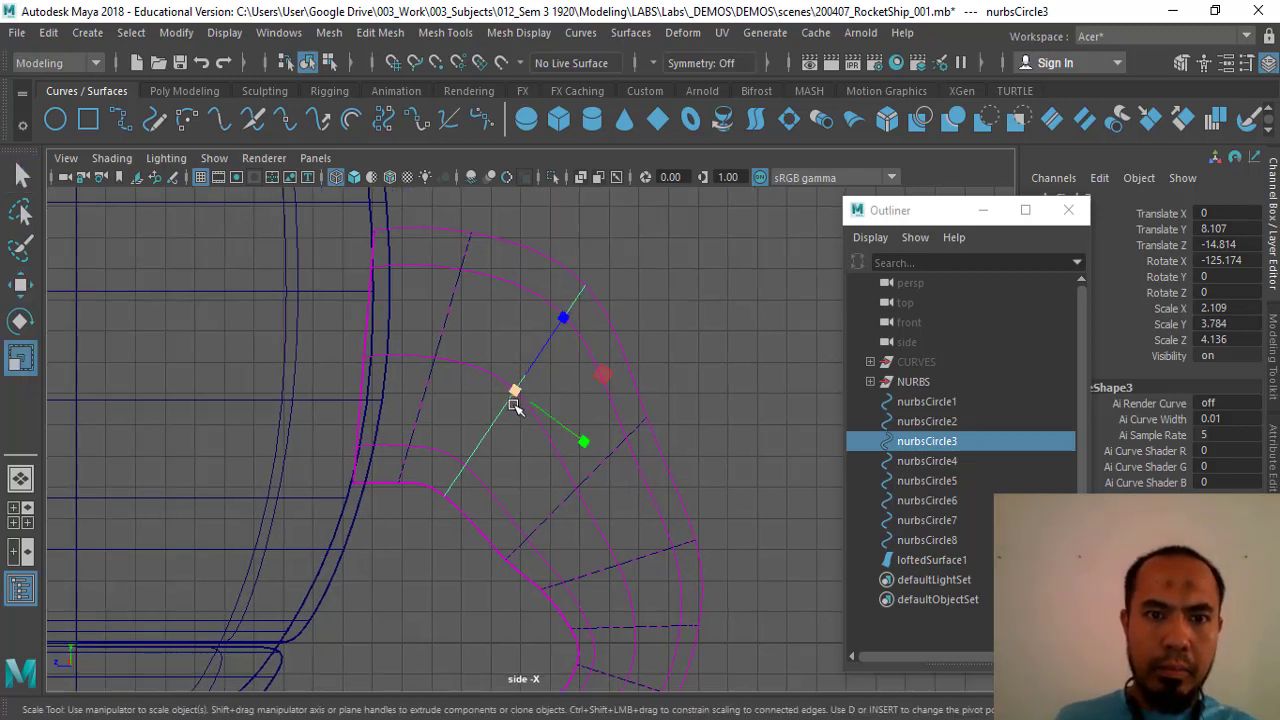
left_click_drag(514, 390, 509, 398)
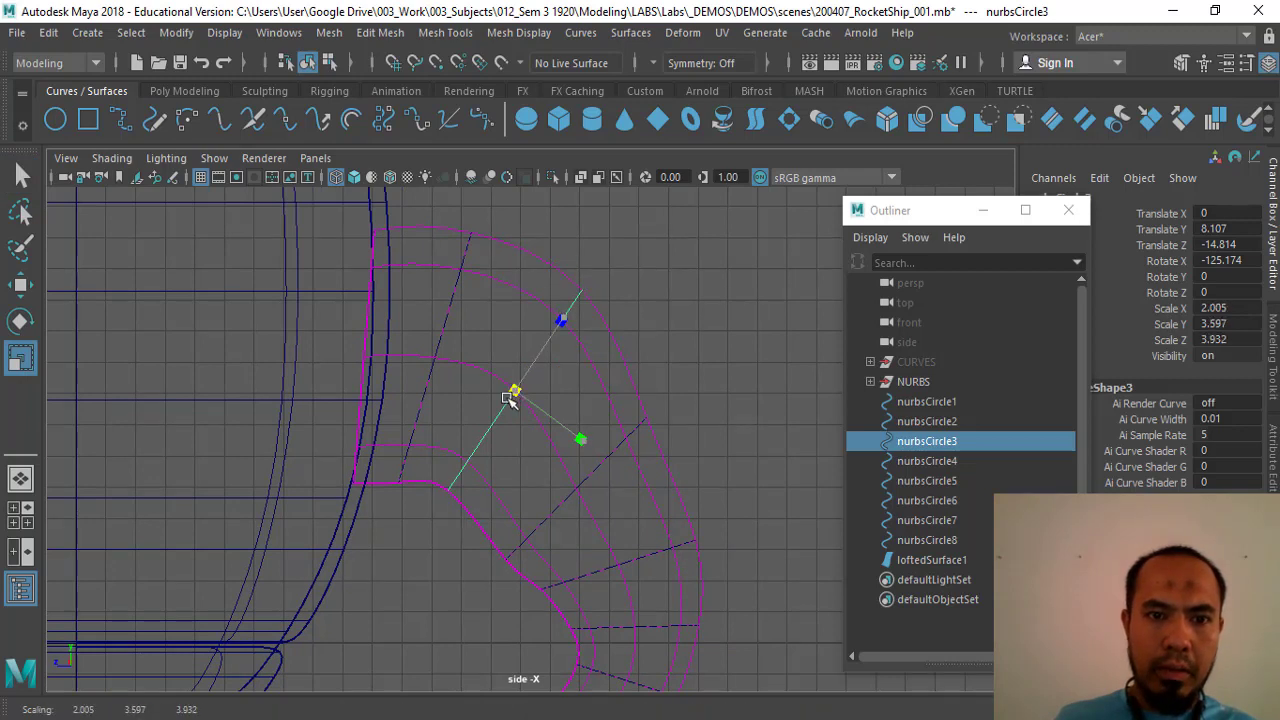
key("w")
left_click_drag(567, 325, 562, 330)
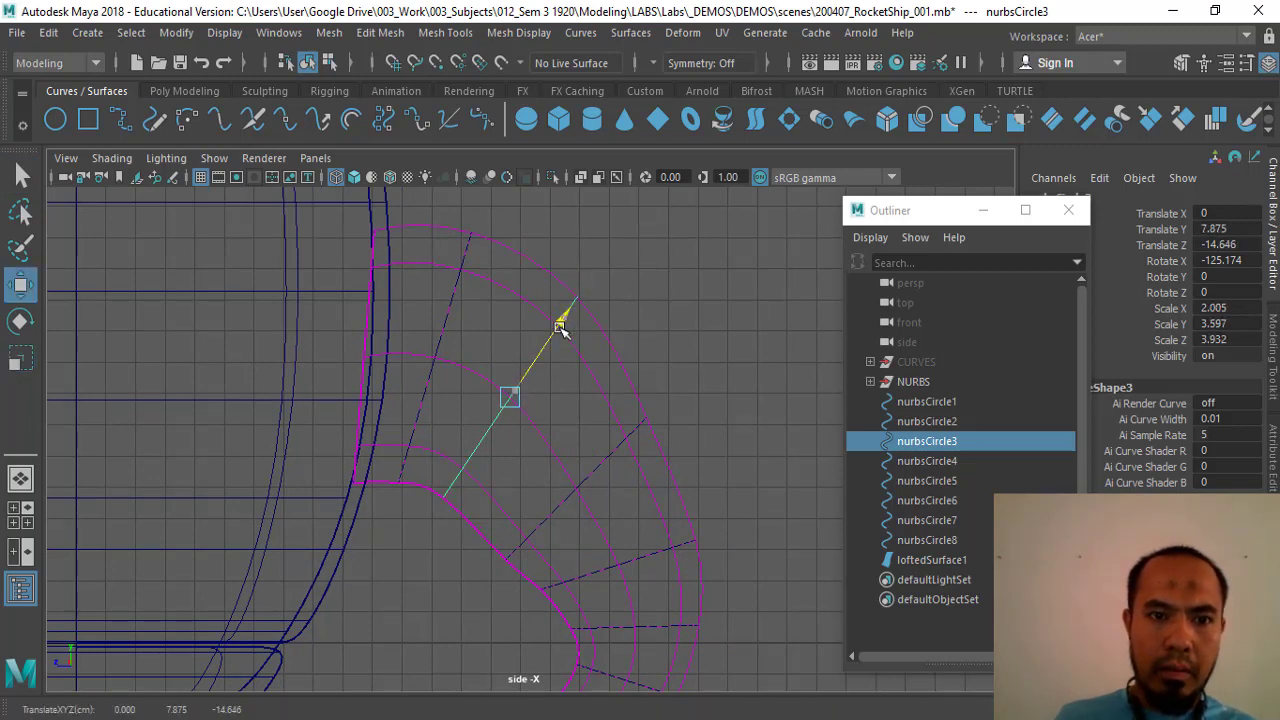
Tilt nurbsCircle4 further around the bend, move it up the curve and stretch it.
left_click(955, 461)
middle_click_drag(508, 543, 451, 474, "alt")
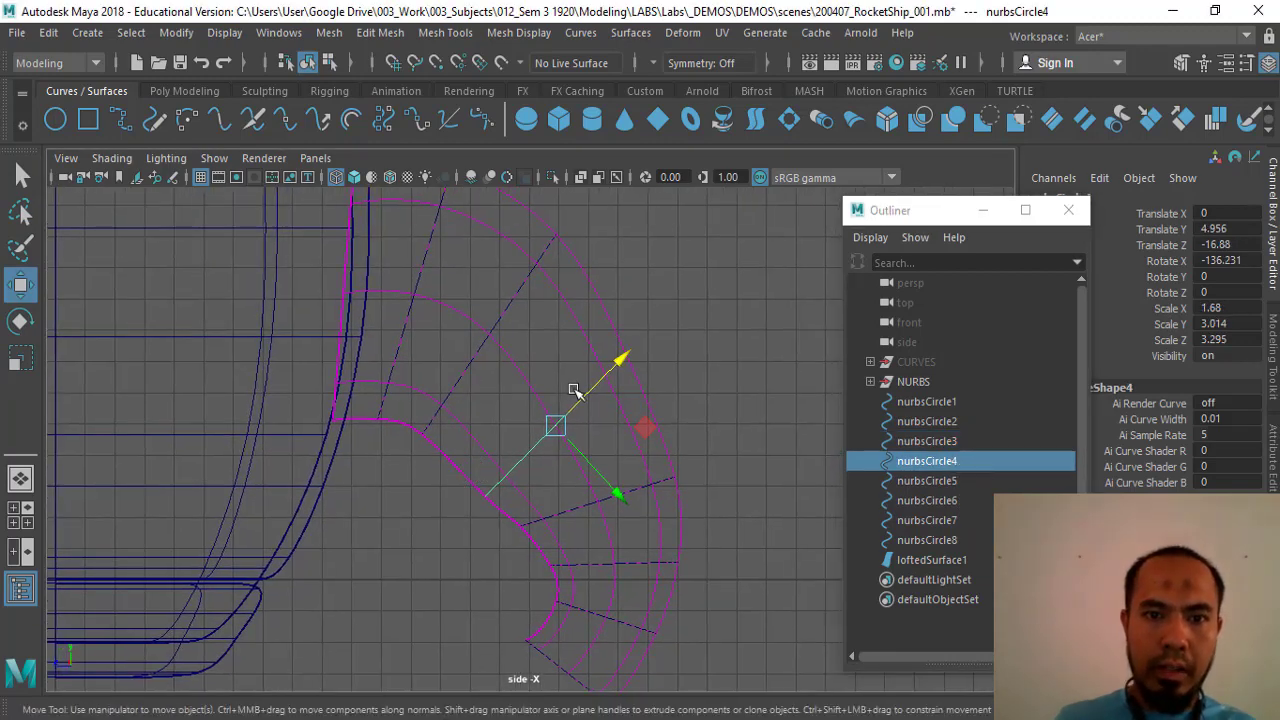
key("e")
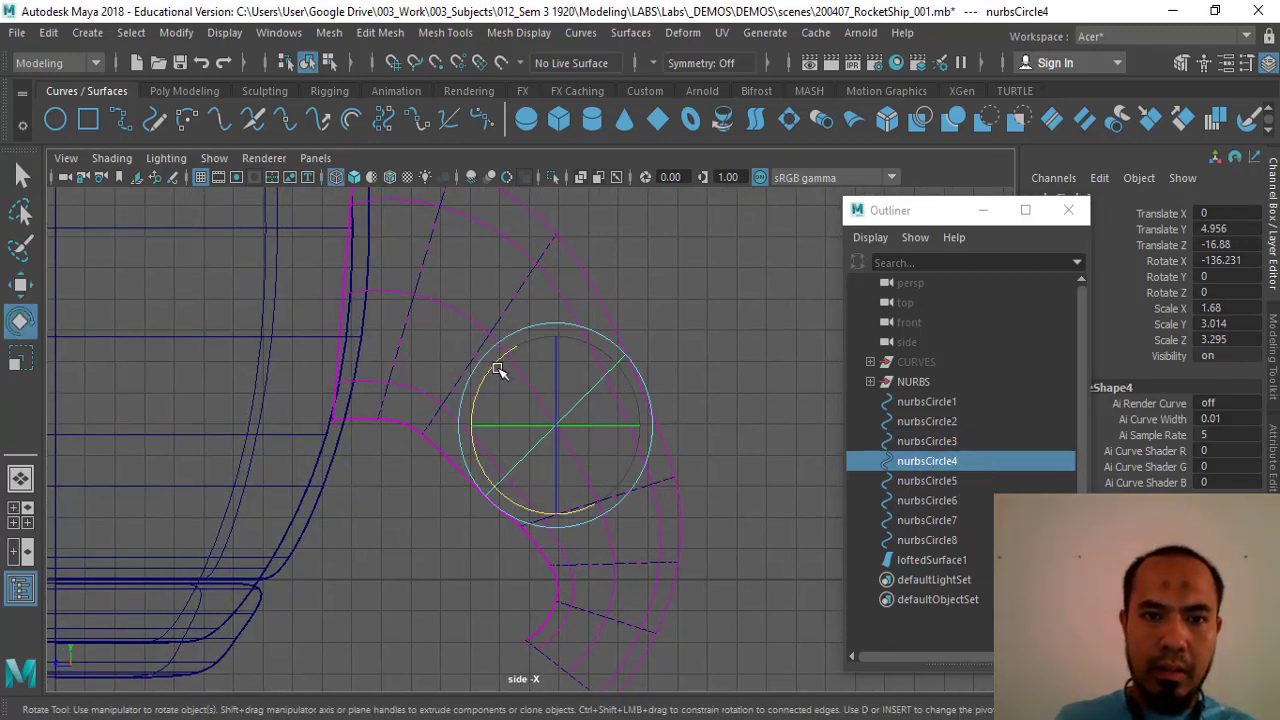
left_click_drag(498, 370, 574, 412)
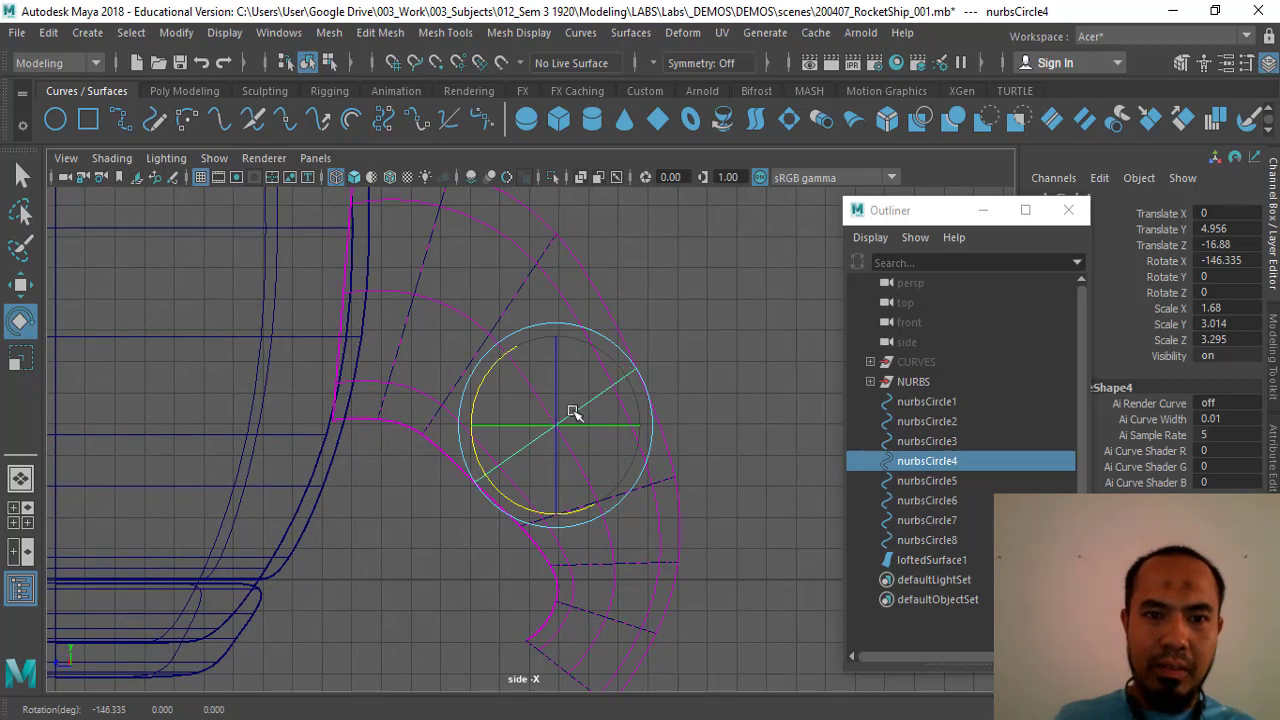
key("w")
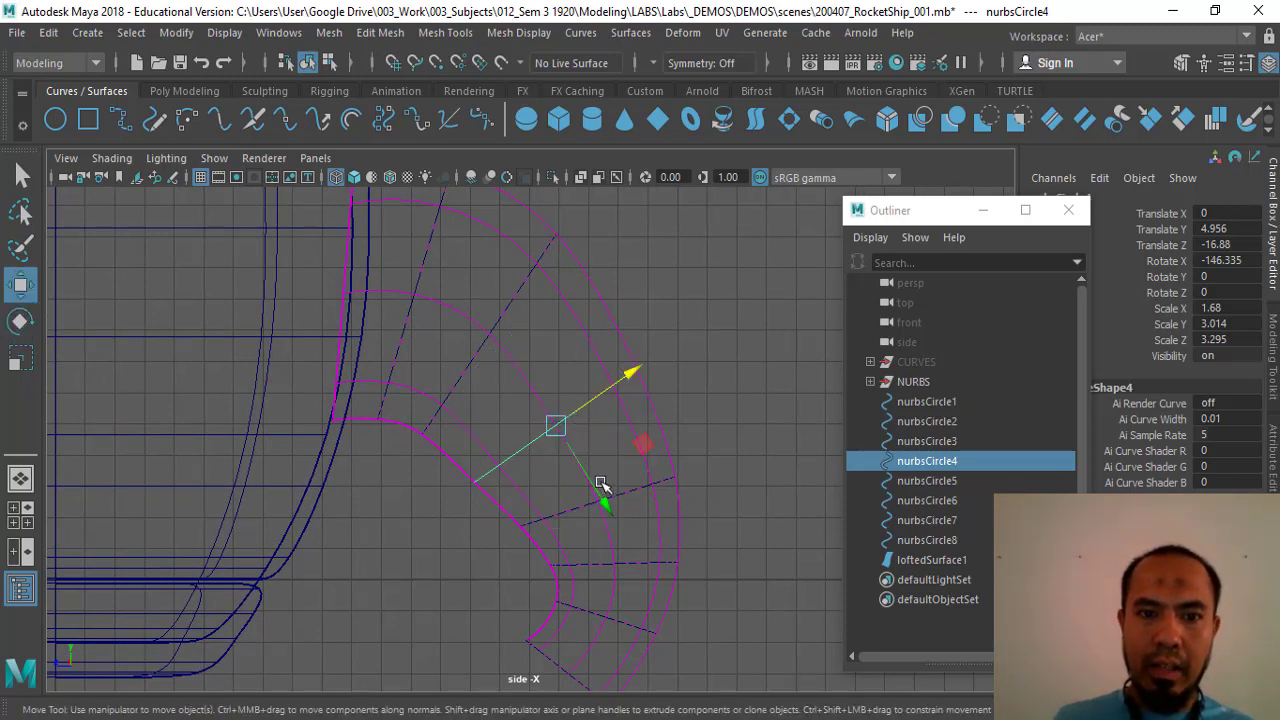
mouse_move(600, 478)
left_mouse_down()
mouse_move(597, 497)
mouse_move(617, 495)
left_mouse_up()
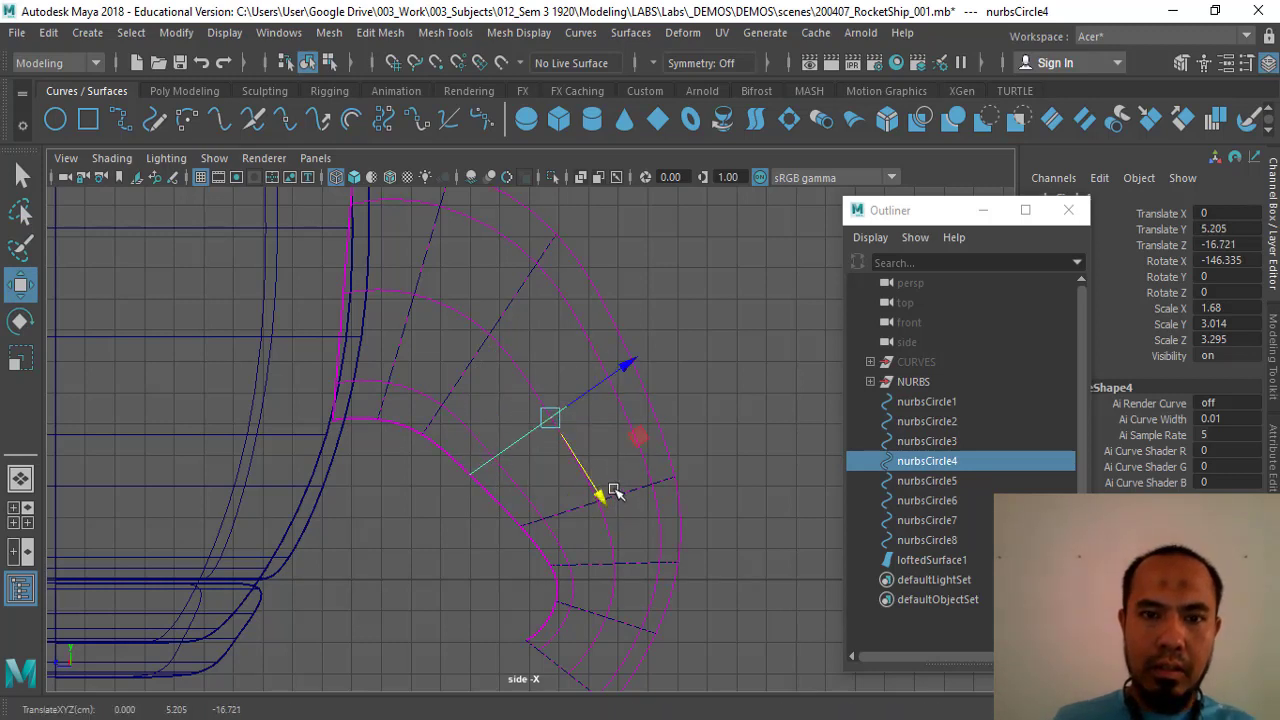
key("r")
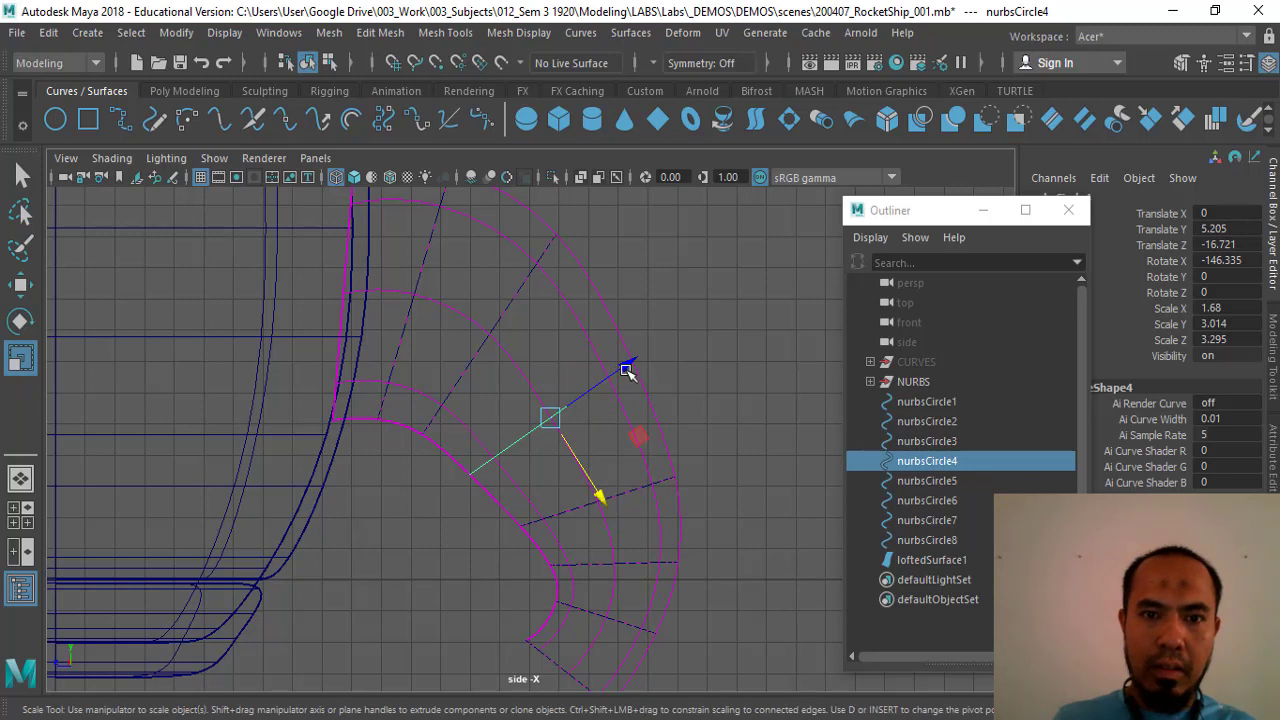
mouse_move(627, 370)
left_mouse_down()
mouse_move(616, 379)
mouse_move(637, 357)
mouse_move(638, 370)
left_mouse_up()
key("w")
Tilt nurbsCircle5, move it to Y 3.039, Z -17.965 and shrink it to 1.365, 2.449, 2.677.
left_click(958, 480)
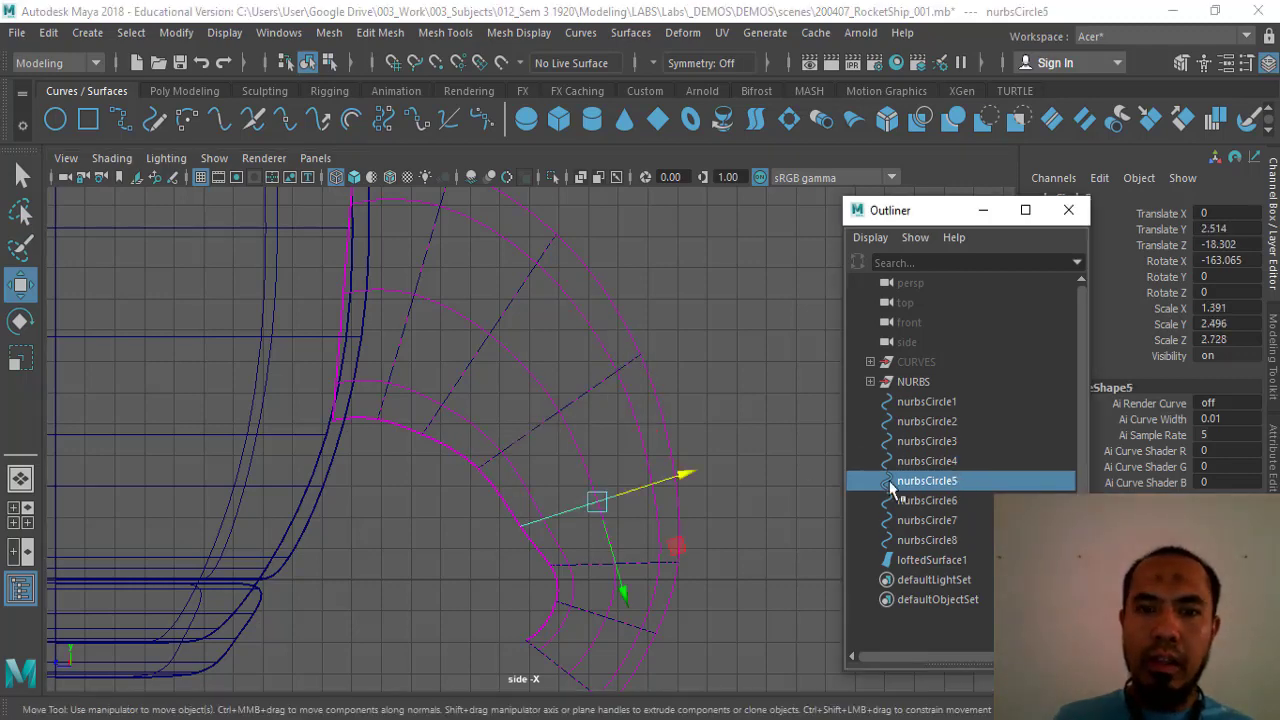
key("e")
left_click_drag(646, 432, 652, 445)
key("w")
mouse_move(618, 583)
left_mouse_down()
mouse_move(609, 565)
mouse_move(612, 577)
left_mouse_up()
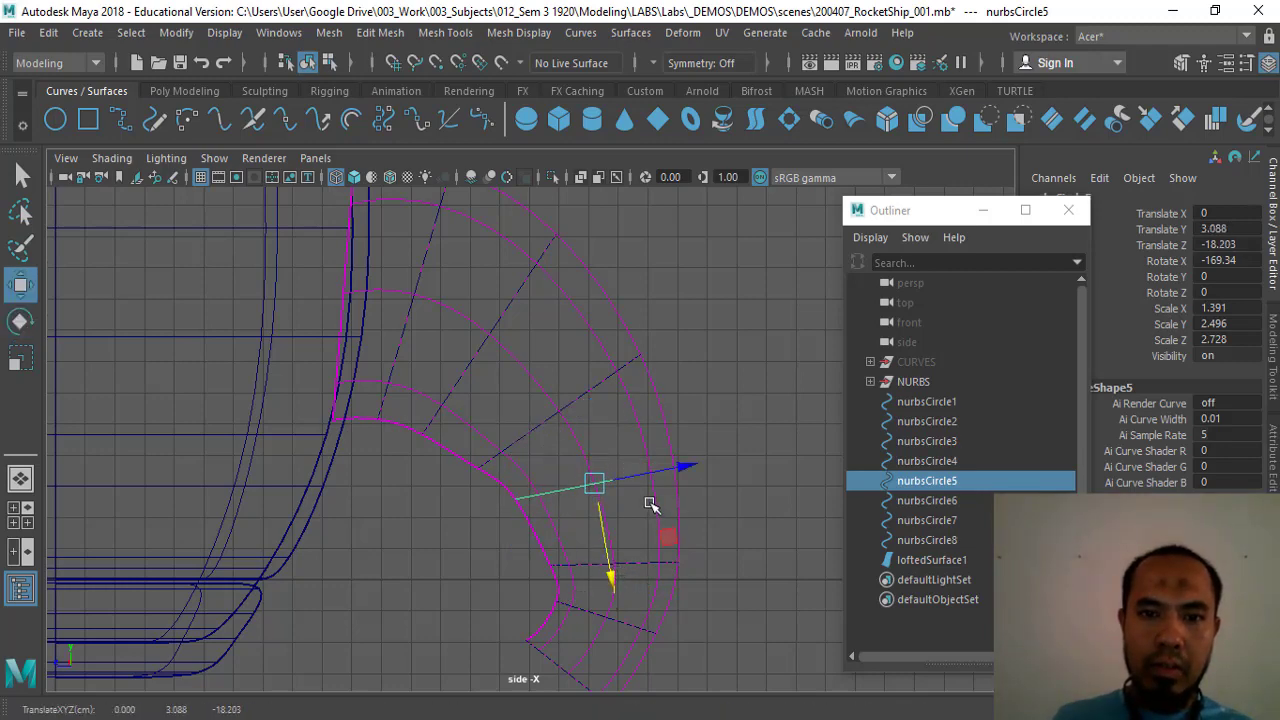
left_click_drag(682, 466, 668, 474)
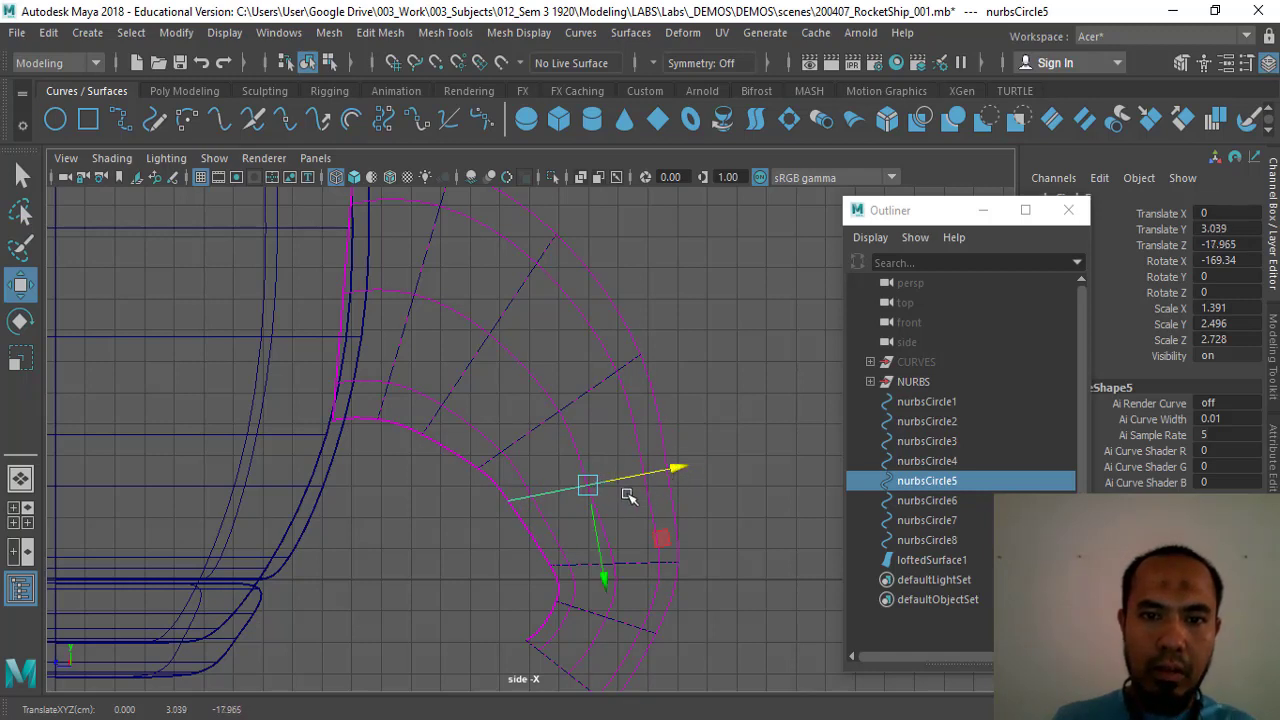
key("r")
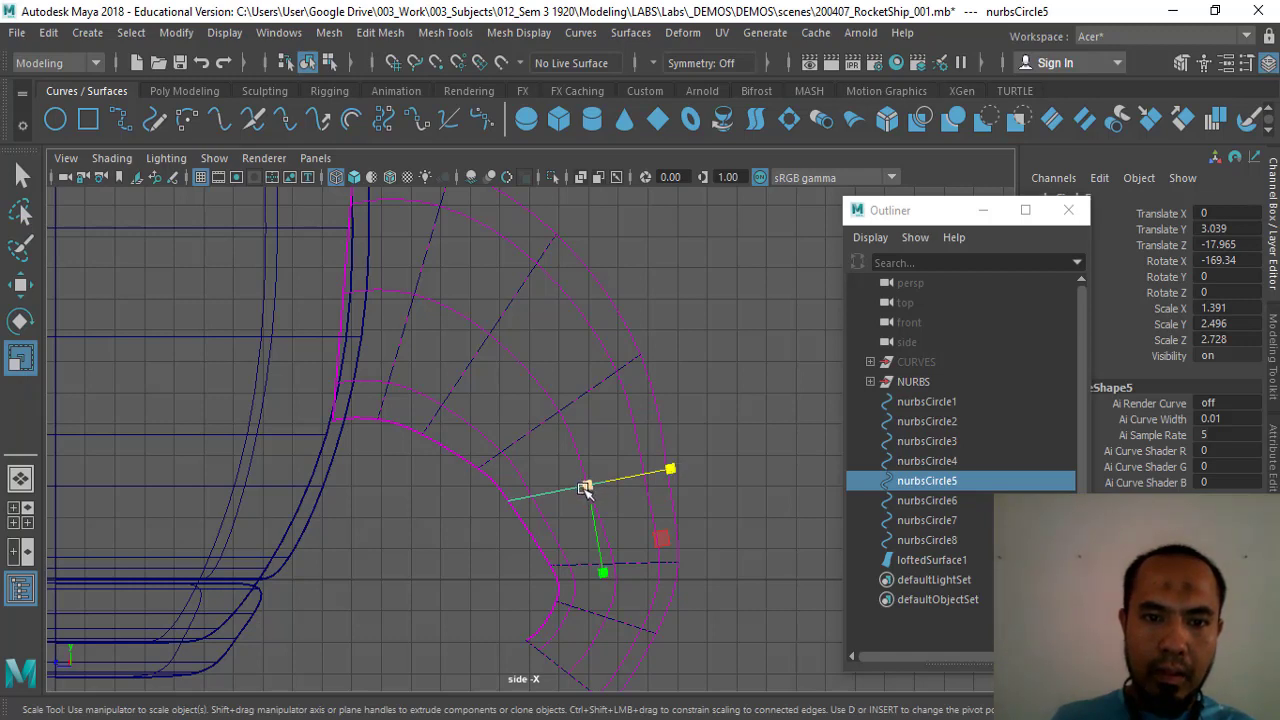
left_click_drag(585, 487, 590, 490)
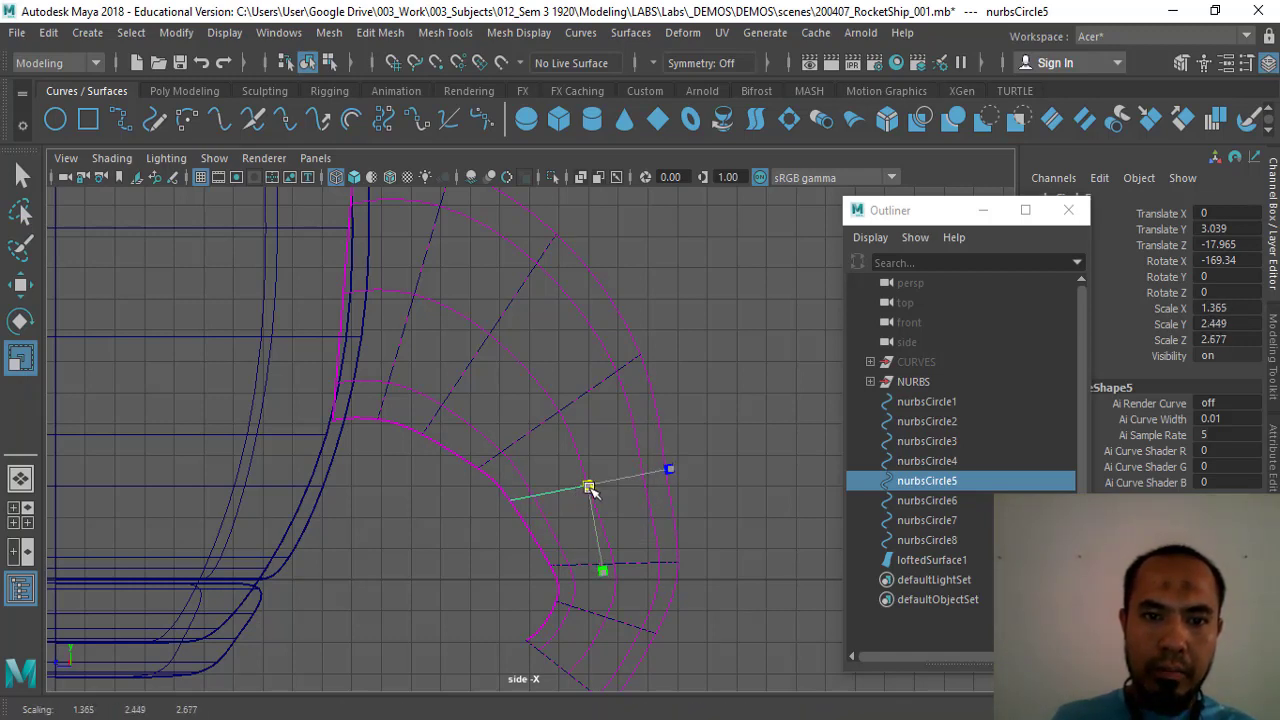
Raise, shift in depth and slightly tilt nurbsCircle6 to follow the bend.
left_click(945, 502)
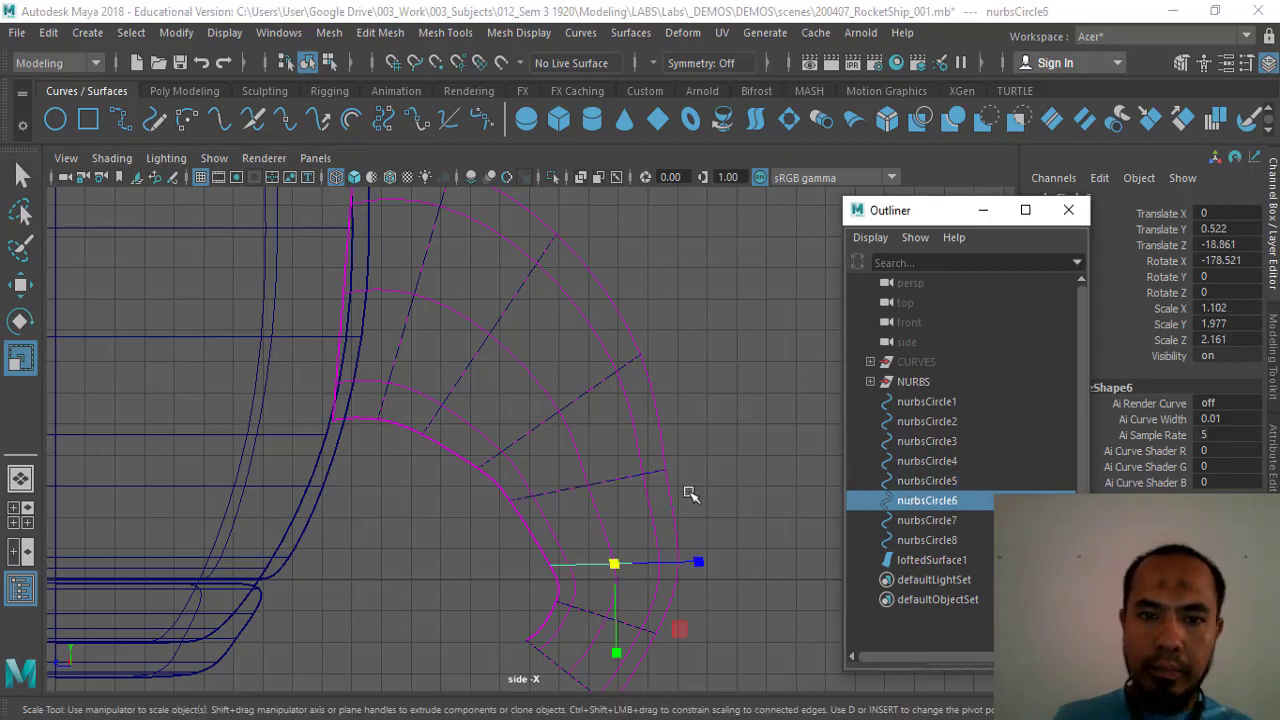
key("w")
left_click_drag(617, 655, 618, 628)
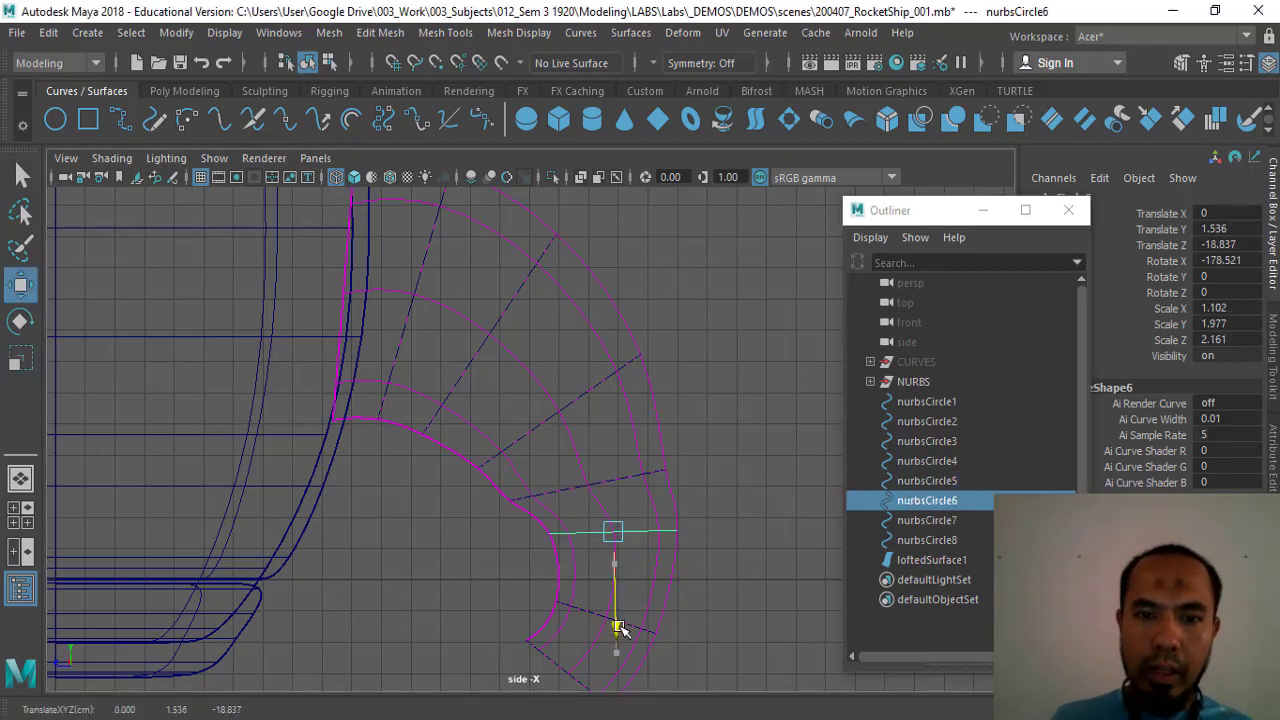
left_click_drag(713, 527, 698, 540)
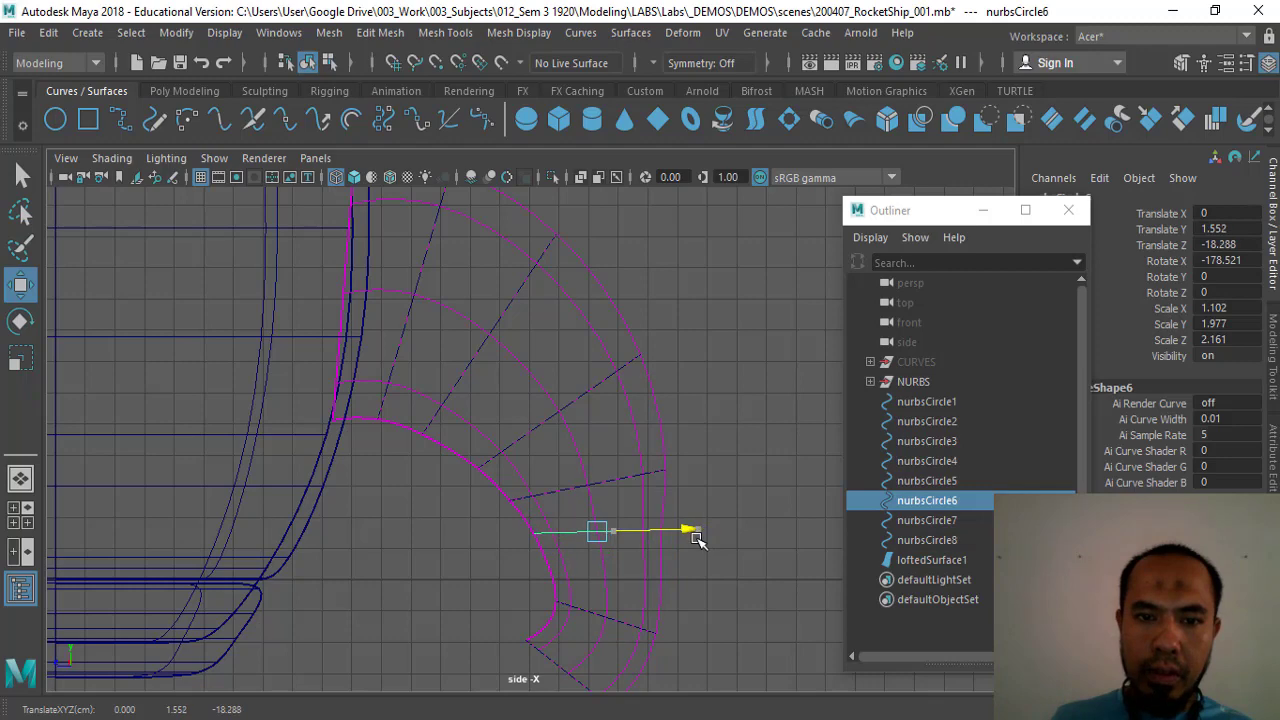
key("e")
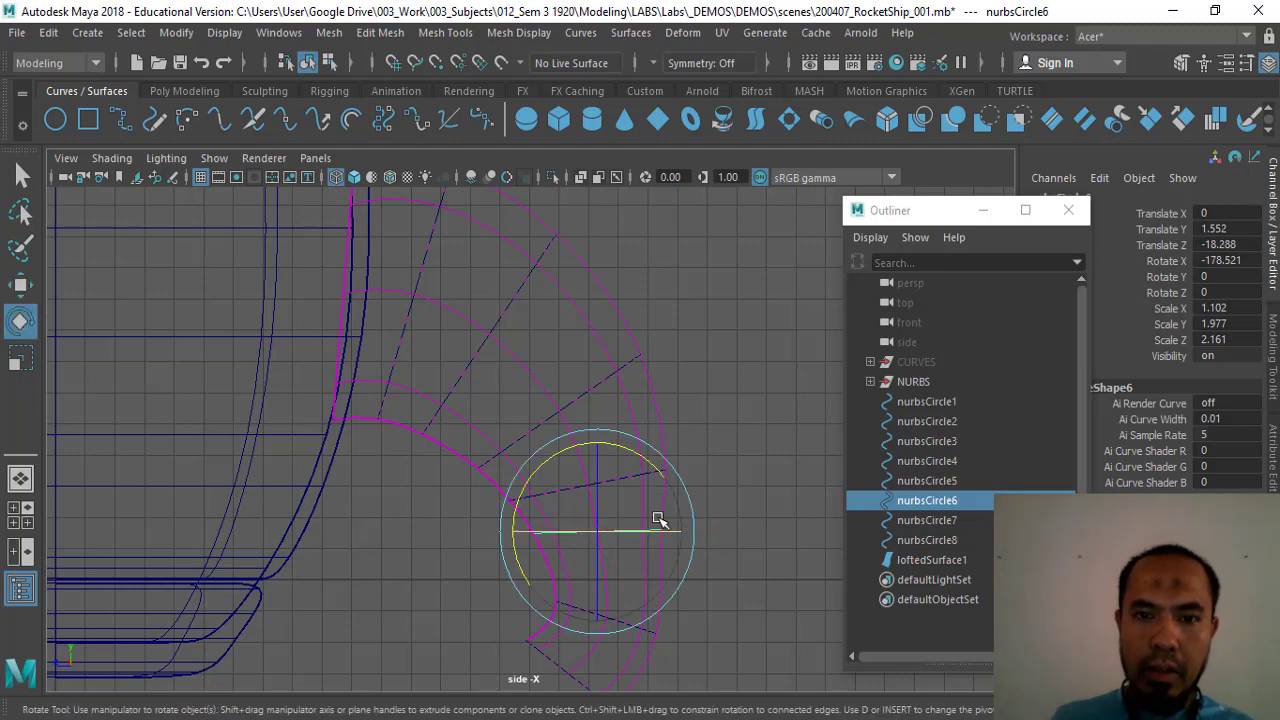
left_click_drag(660, 479, 661, 484)
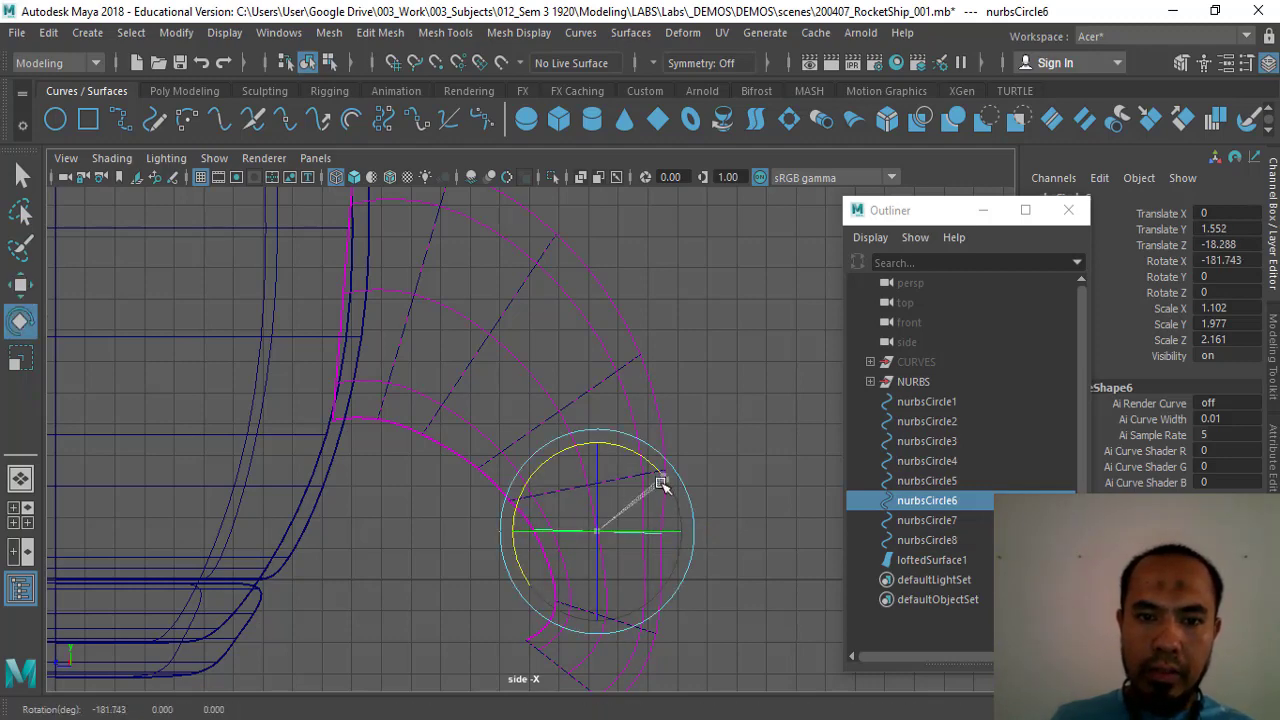
key("w")
left_click_drag(593, 624, 594, 638)
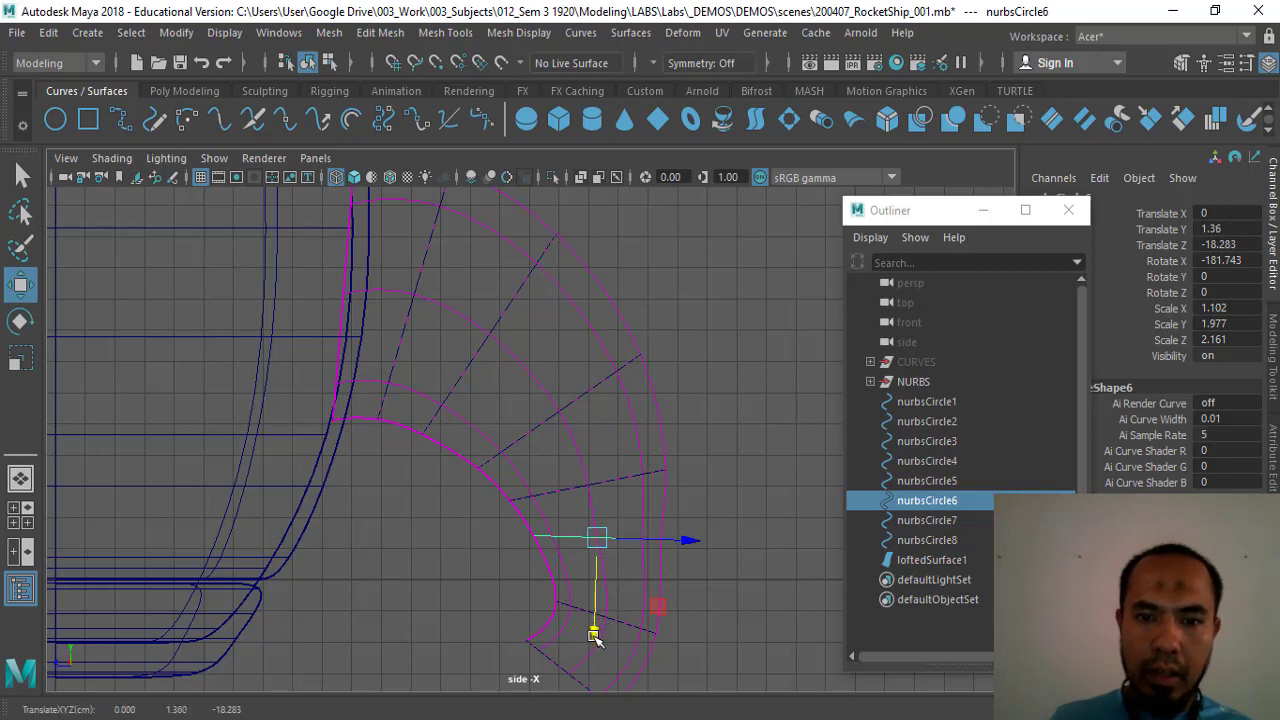
Move nurbsCircle7 closer to the bend and shrink it.
left_click(944, 520)
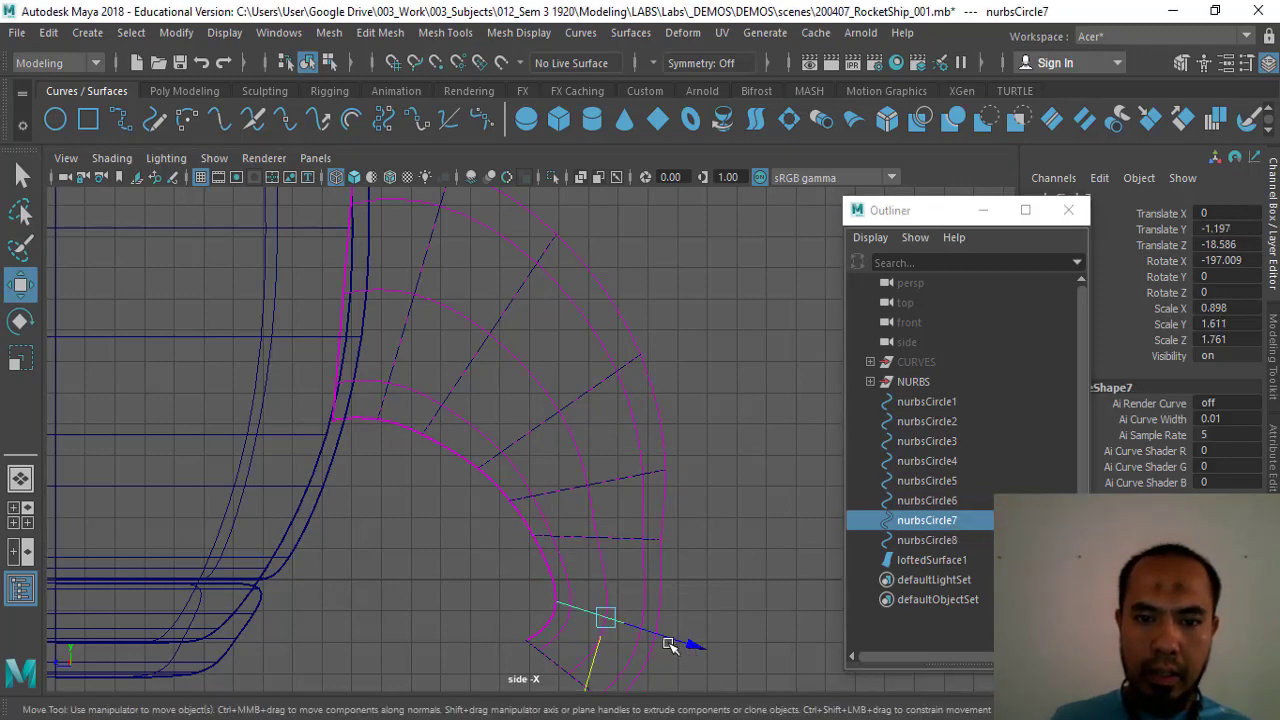
left_click_drag(670, 645, 650, 645)
key("r")
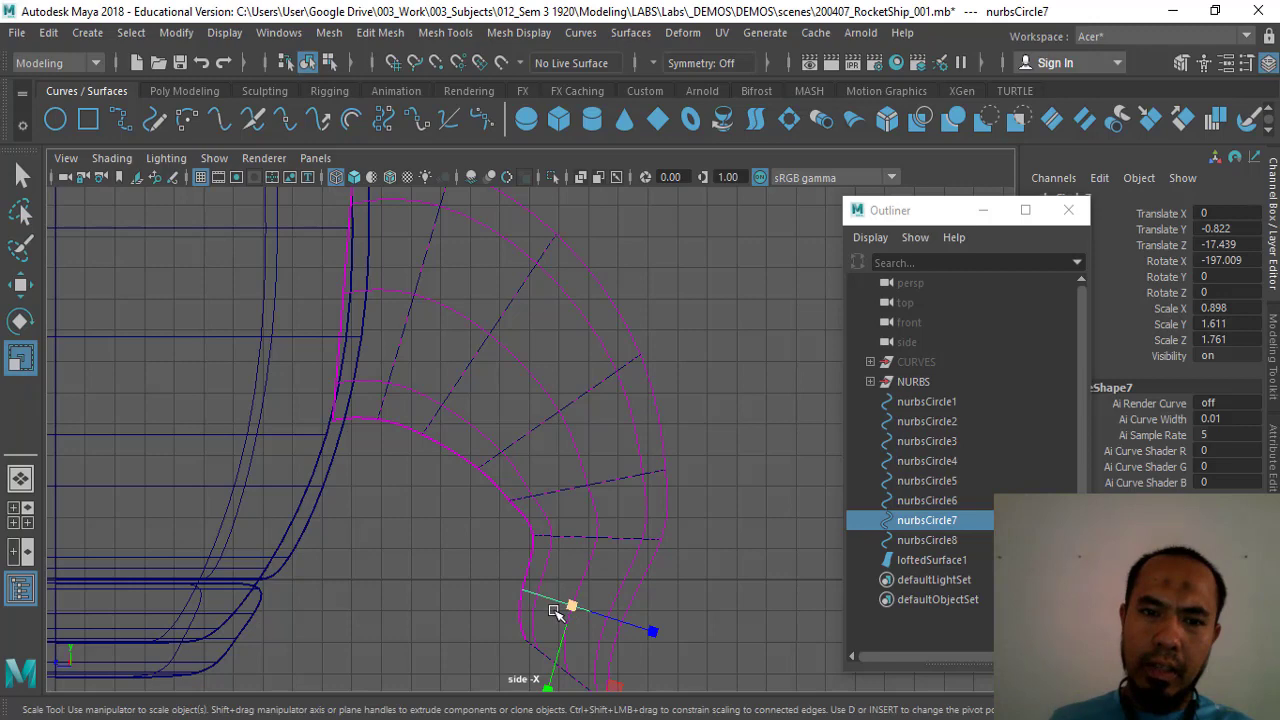
left_click_drag(567, 609, 567, 611)
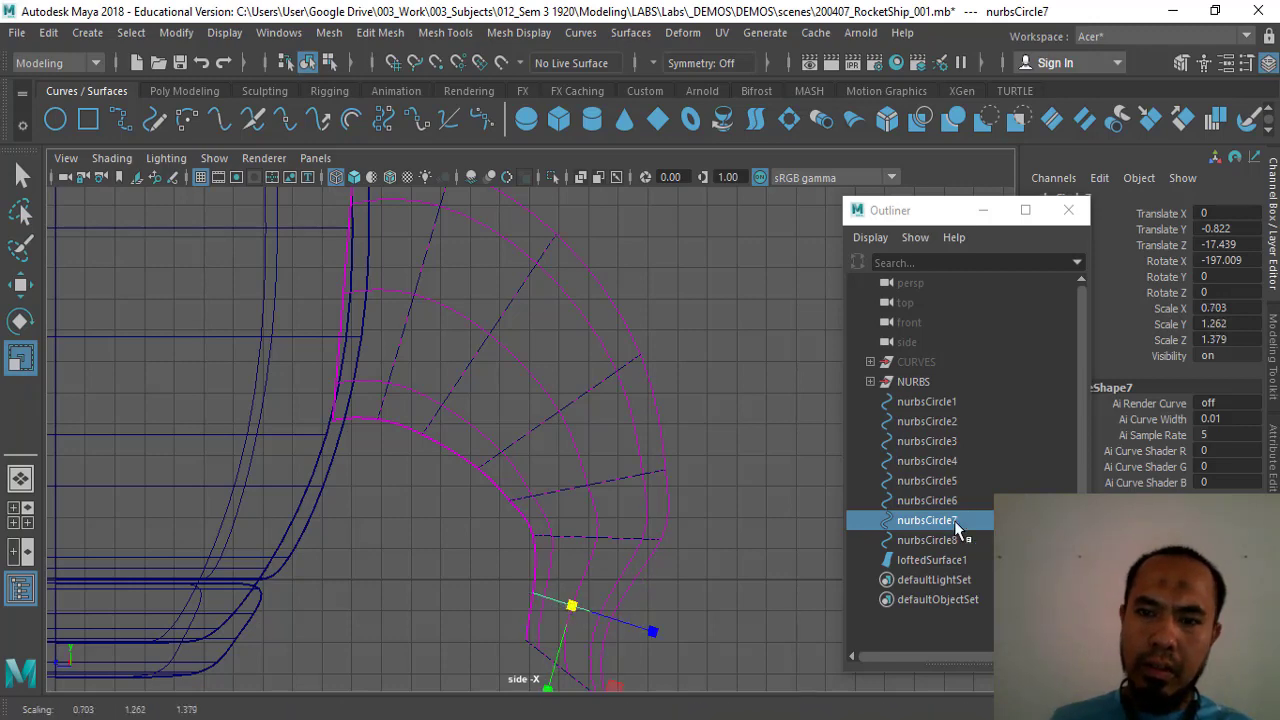
Shrink nurbsCircle8 to 0.093, 0.166, 0.182 at Y -2.121, Z -16.162 for a pointed tip.
left_click(935, 539)
middle_click_drag(610, 435, 627, 322, "alt")
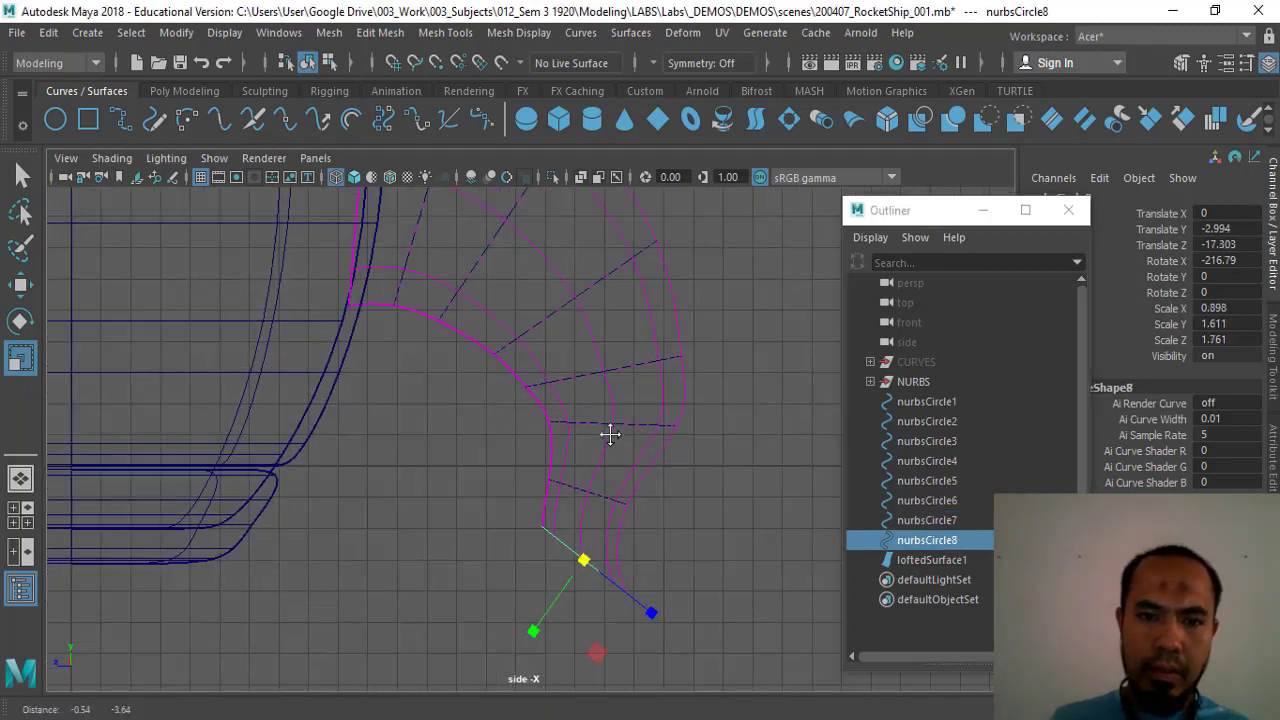
left_click_drag(588, 563, 543, 530)
key("w")
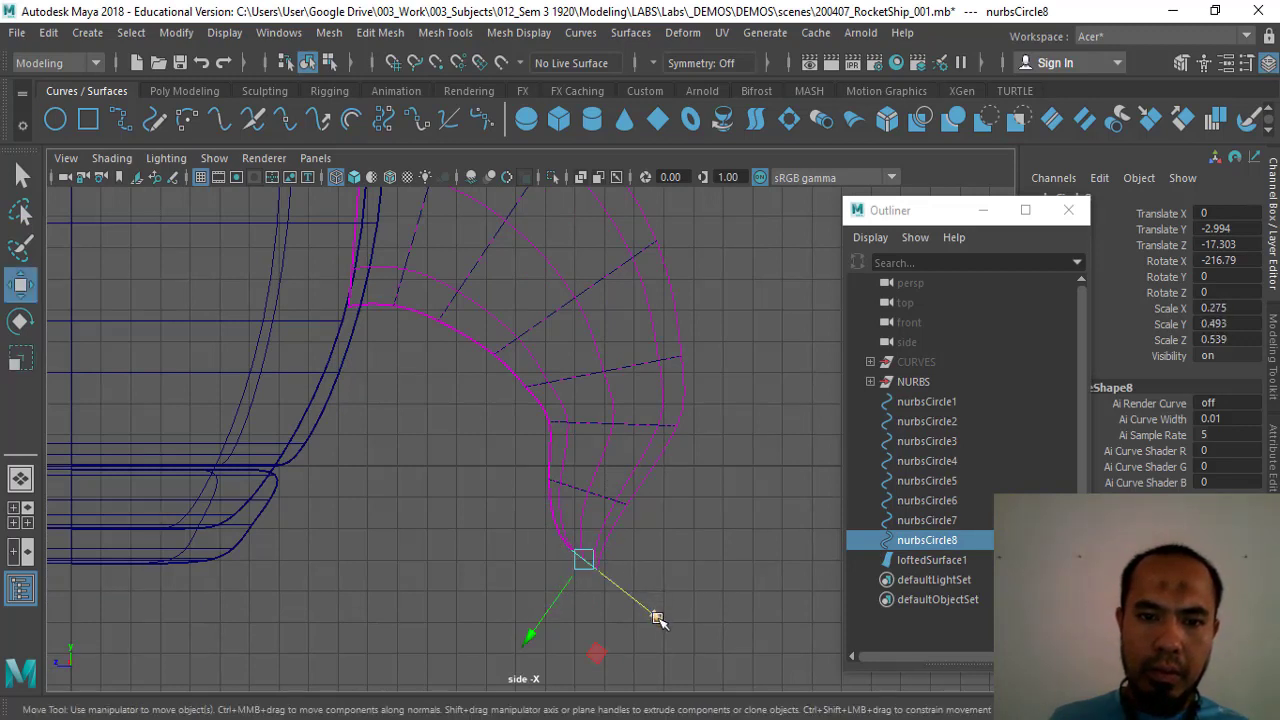
left_click_drag(657, 619, 624, 592)
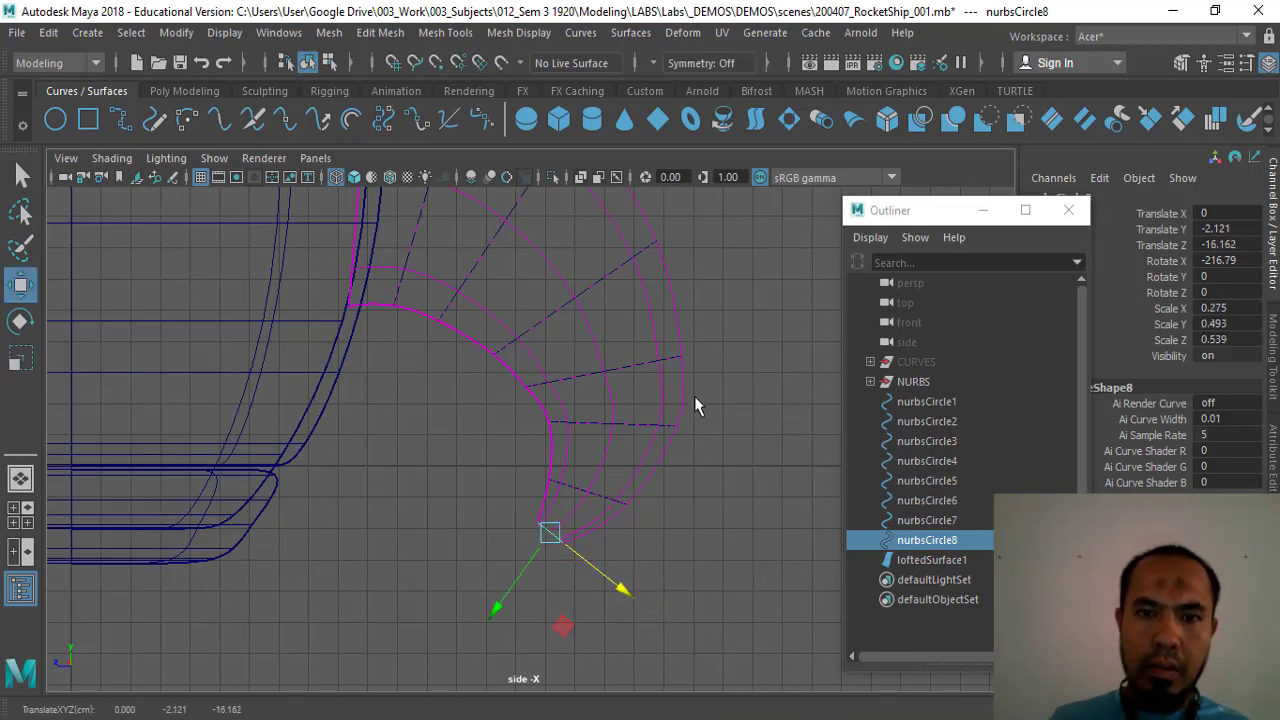
key("q")
scroll(677, 371, "up", 3)
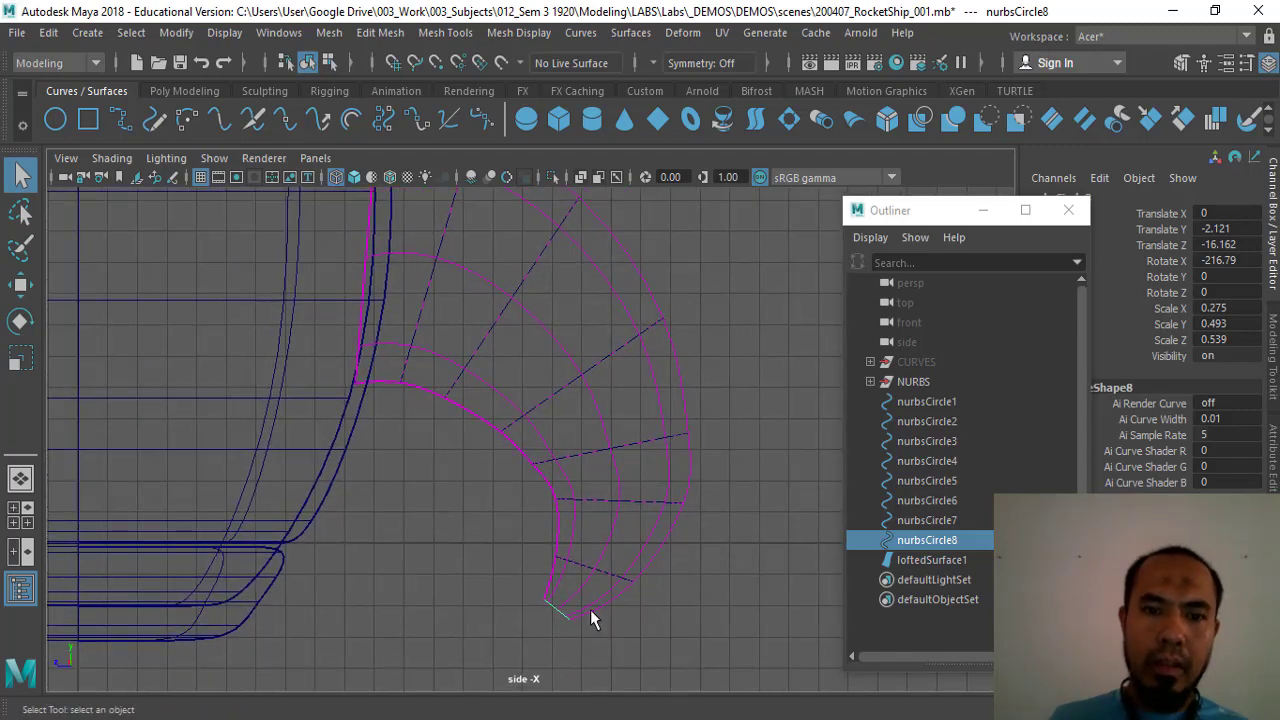
key("r")
left_click_drag(557, 612, 538, 635)
Enlarge nurbsCircle7 to 0.885, 1.588, 1.736, then zoom the side view out to the whole horn.
key("q")
left_click(903, 522)
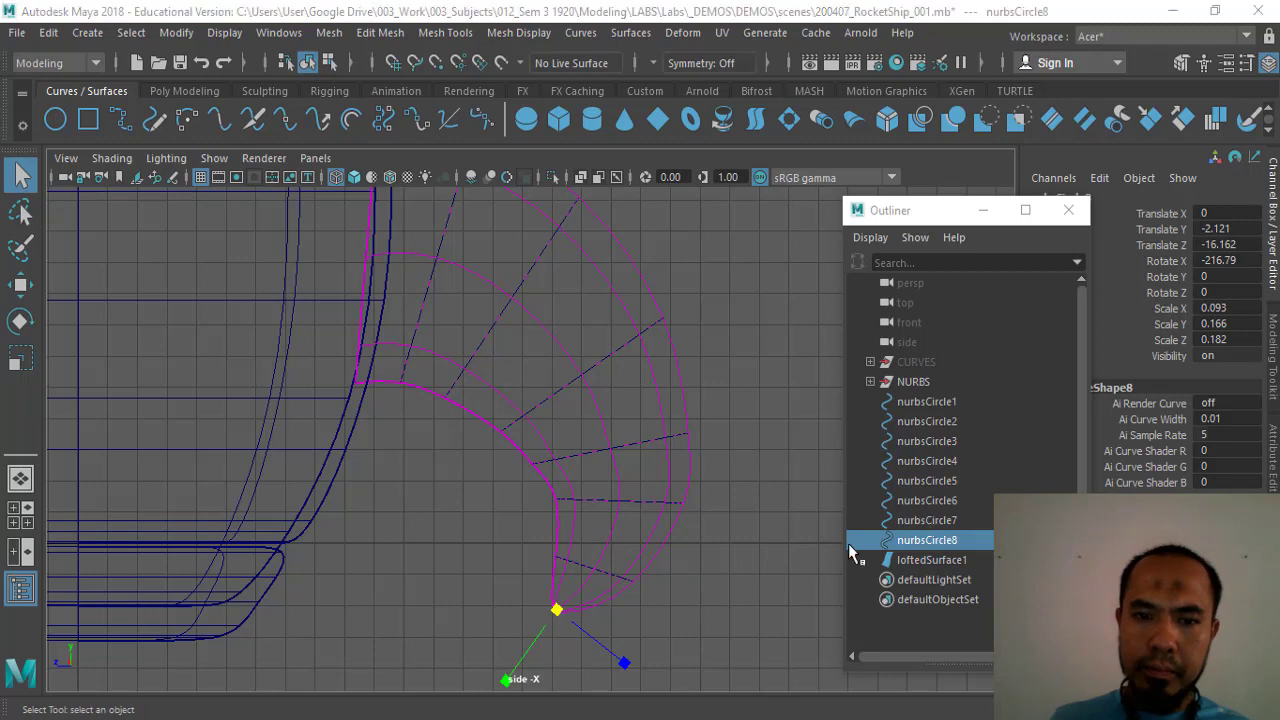
left_click(593, 565)
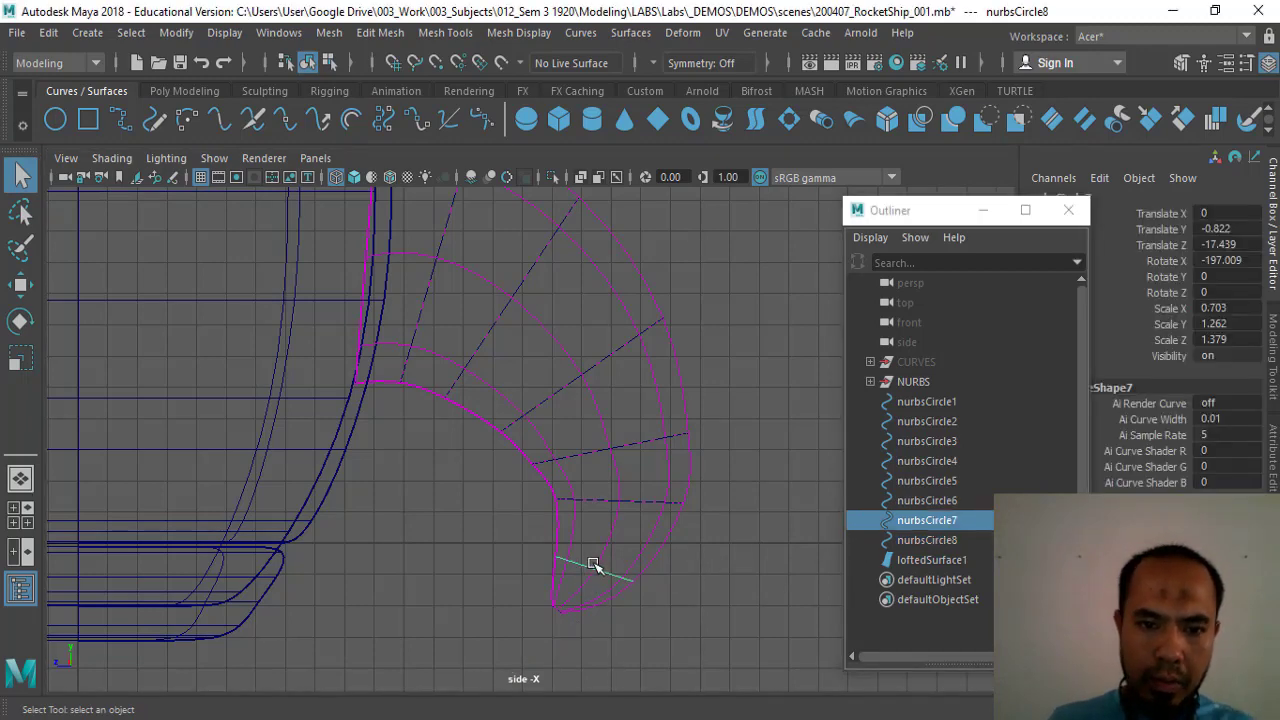
key("r")
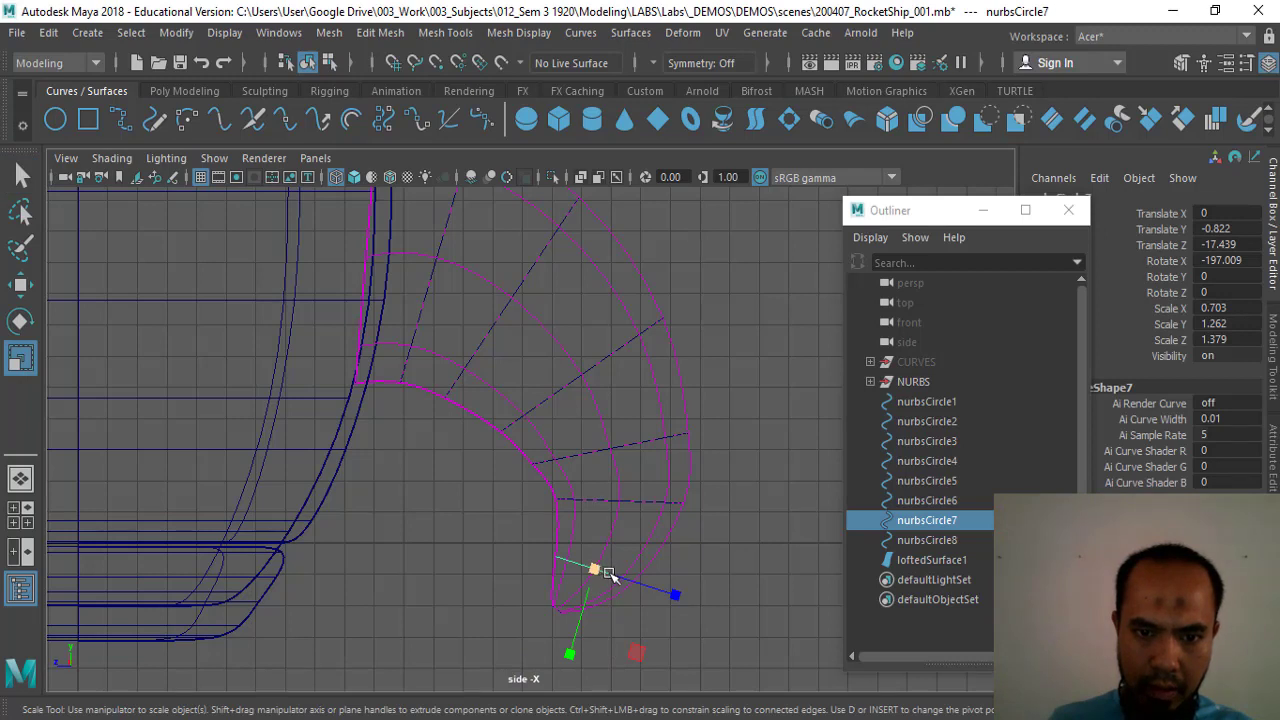
left_click_drag(610, 576, 608, 580)
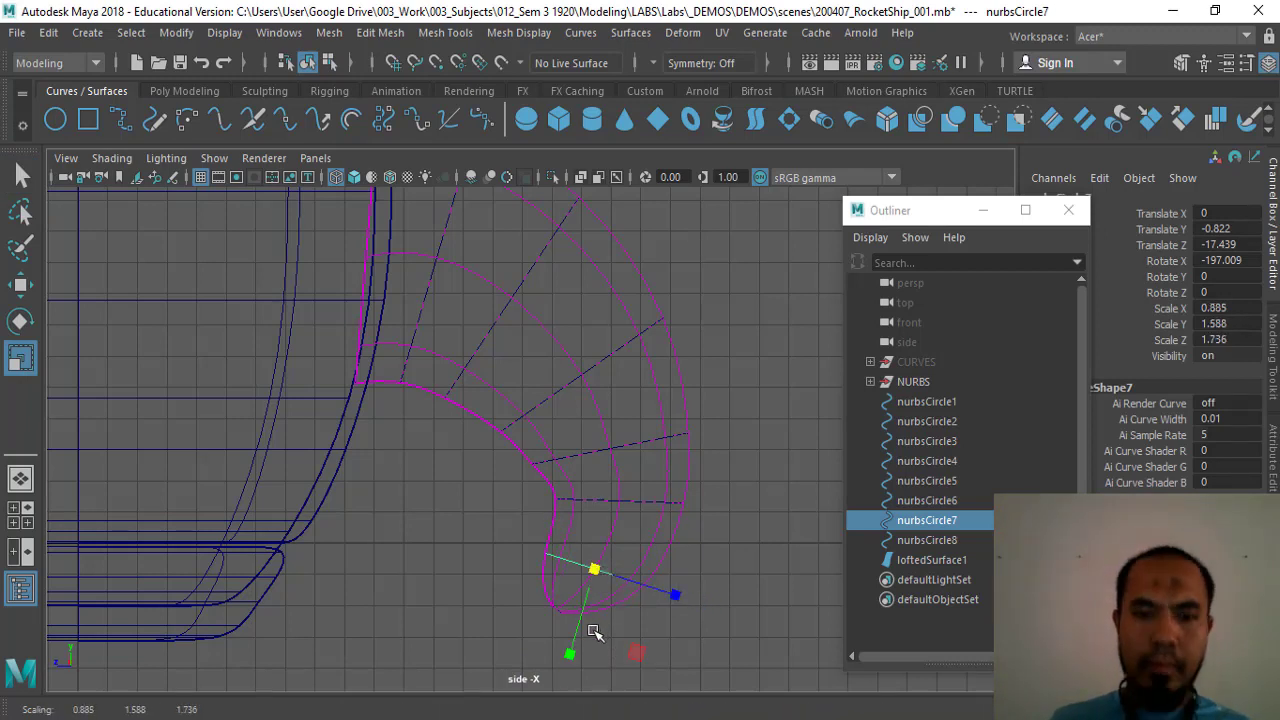
key("w")
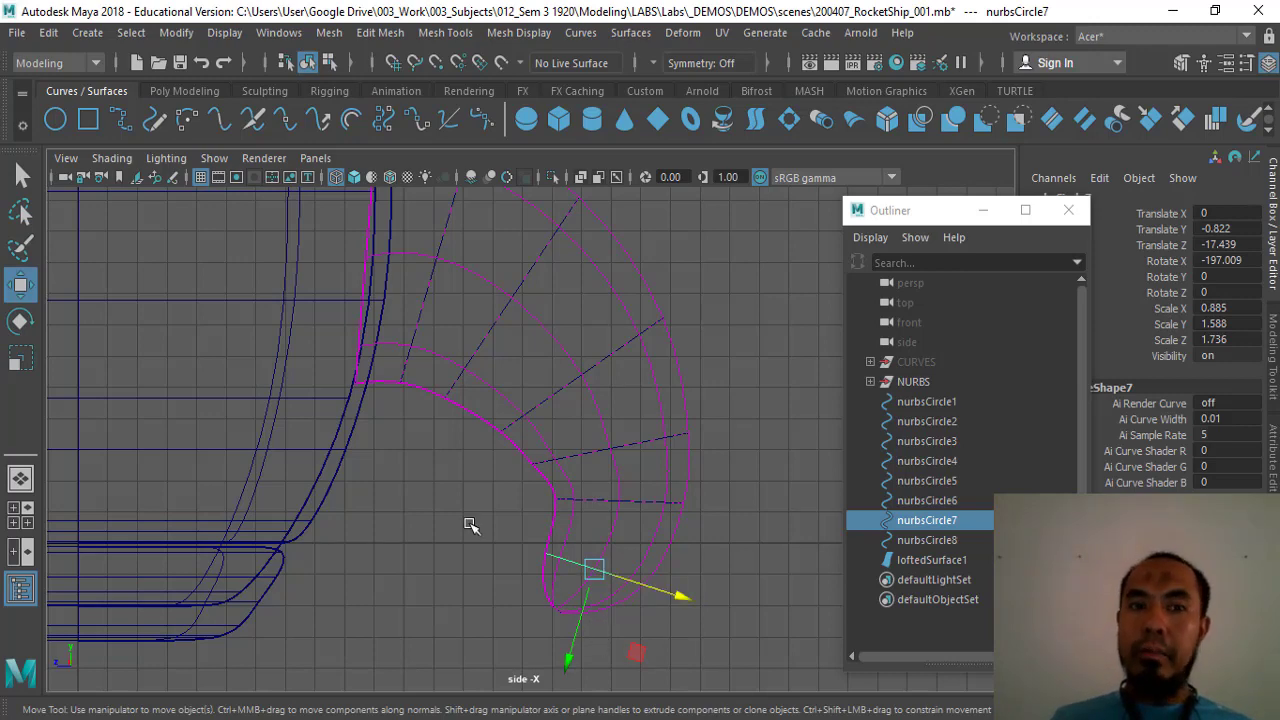
right_click_drag(486, 571, 450, 200, "alt")
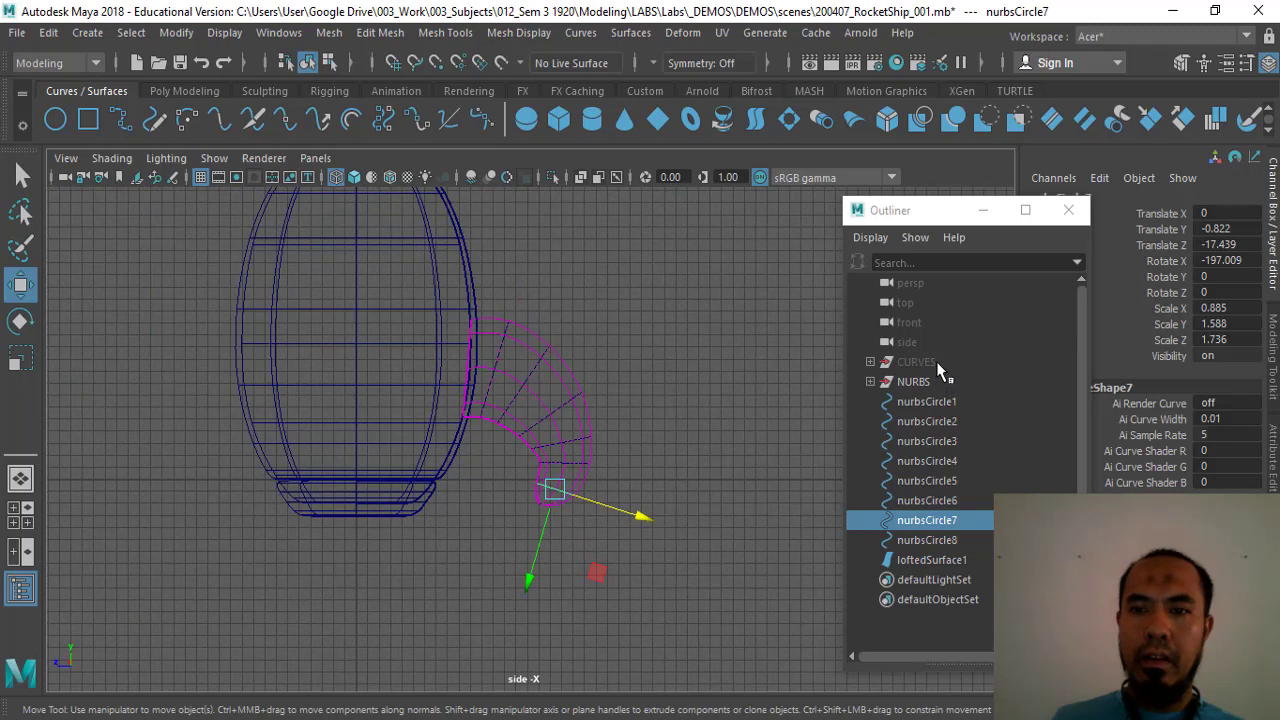
Hide the NURBS body group and reframe the side view on the horn.
left_click(926, 384)
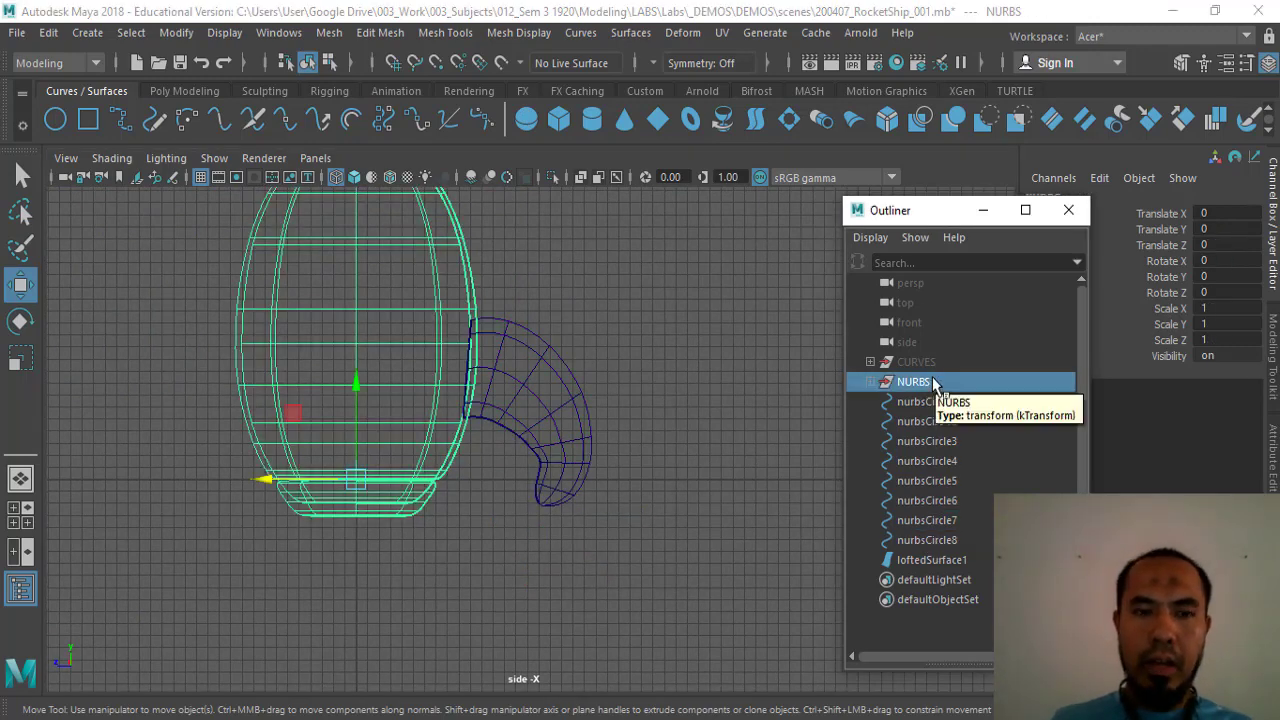
key("ctrl+h")
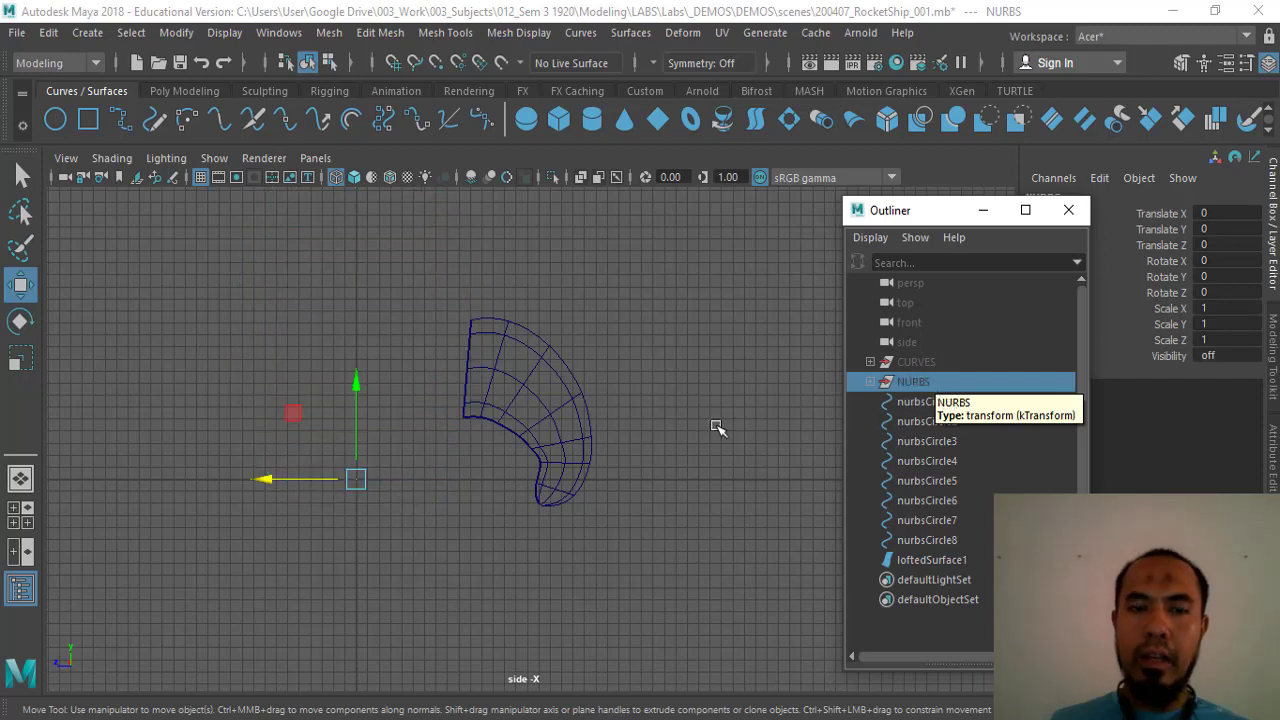
left_click(700, 430)
scroll(620, 480, "up", 5)
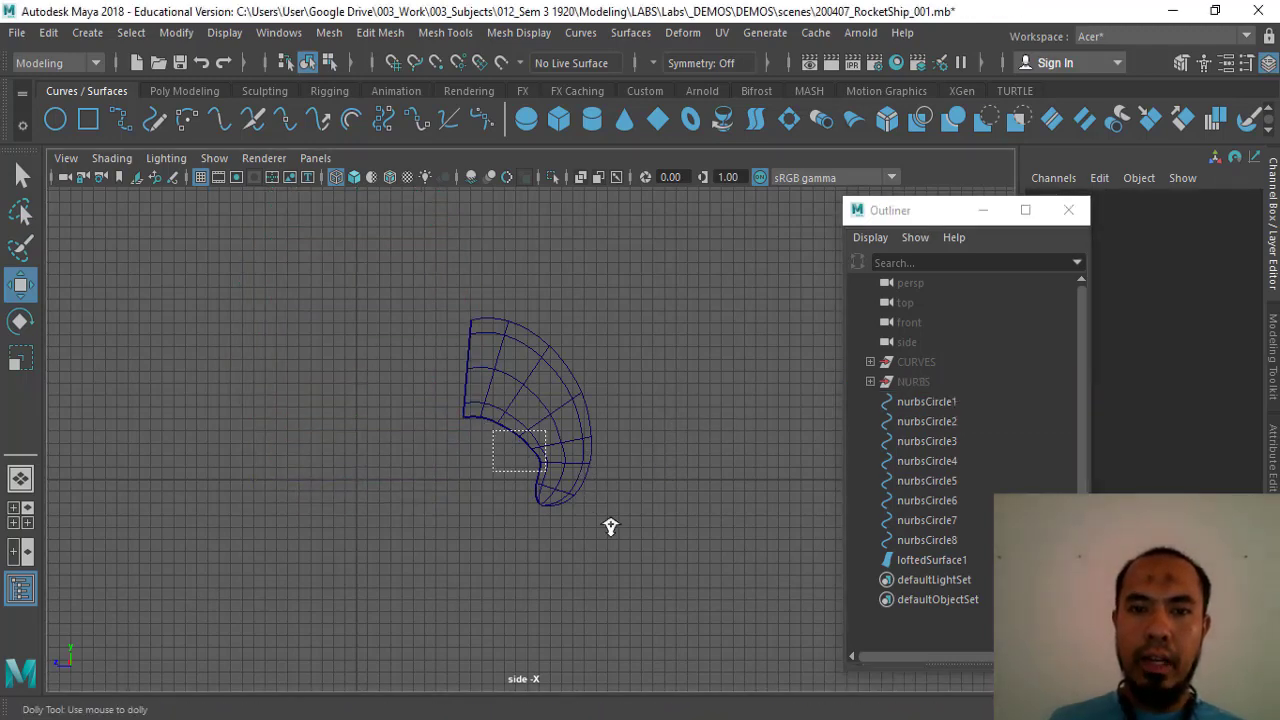
left_click(927, 520)
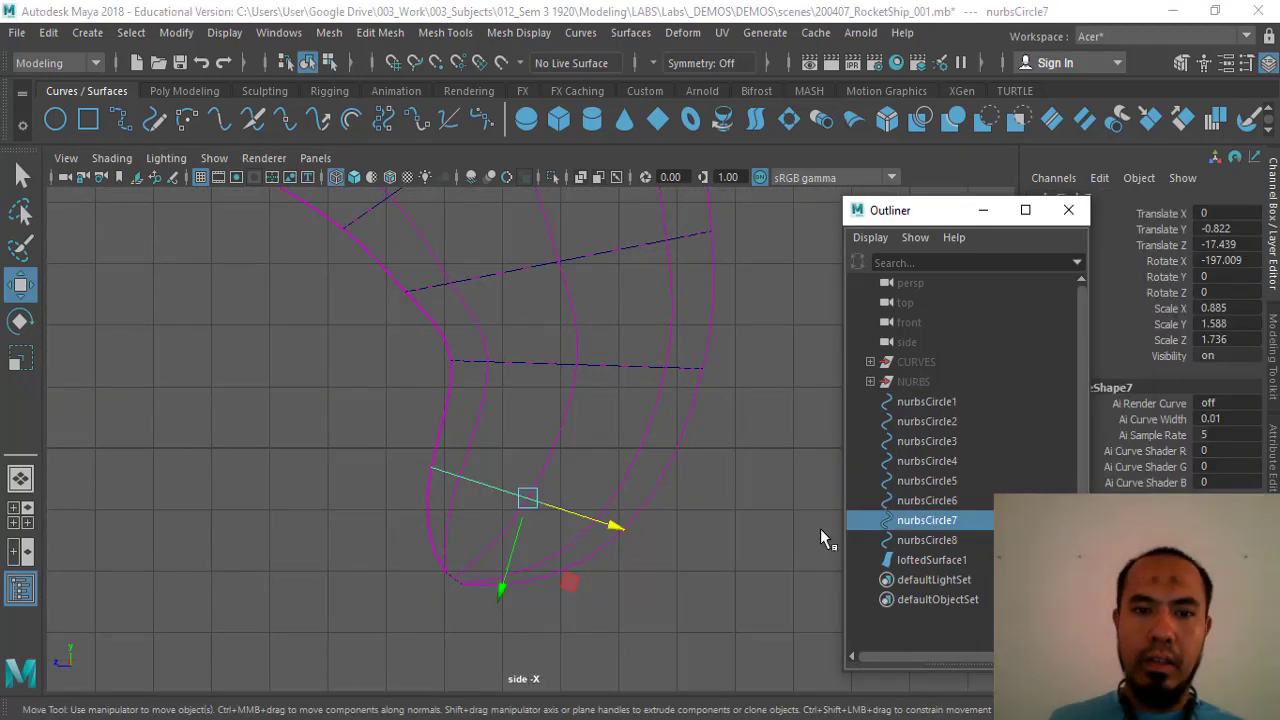
middle_click_drag(666, 531, 657, 423)
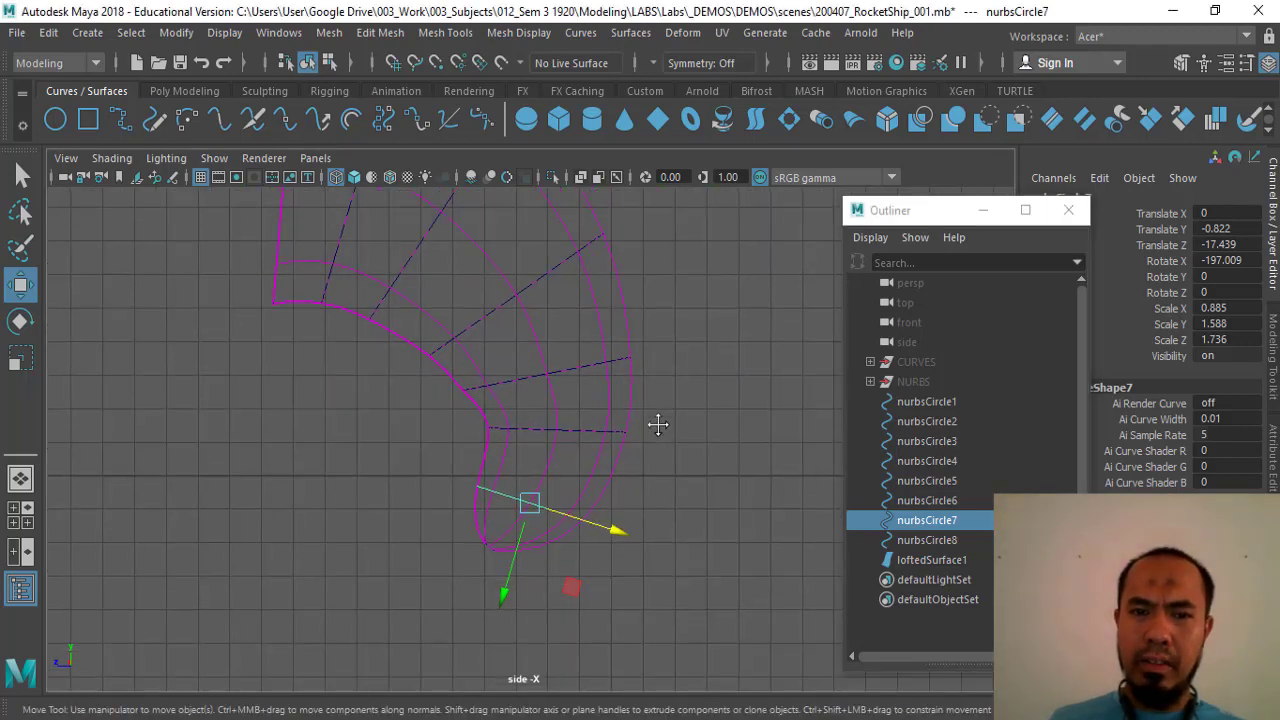
Lower nurbsCircle6, tilt it a few degrees and nudge it sideways.
left_click(940, 500)
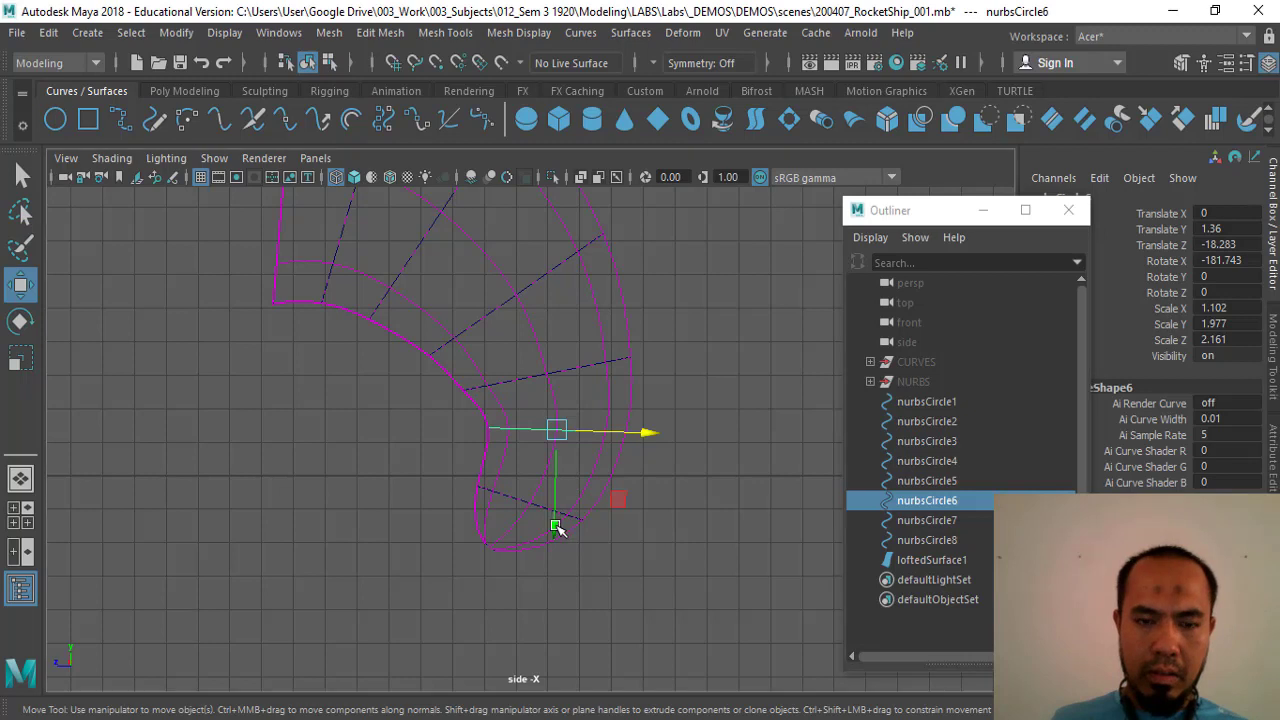
left_click_drag(556, 528, 570, 513)
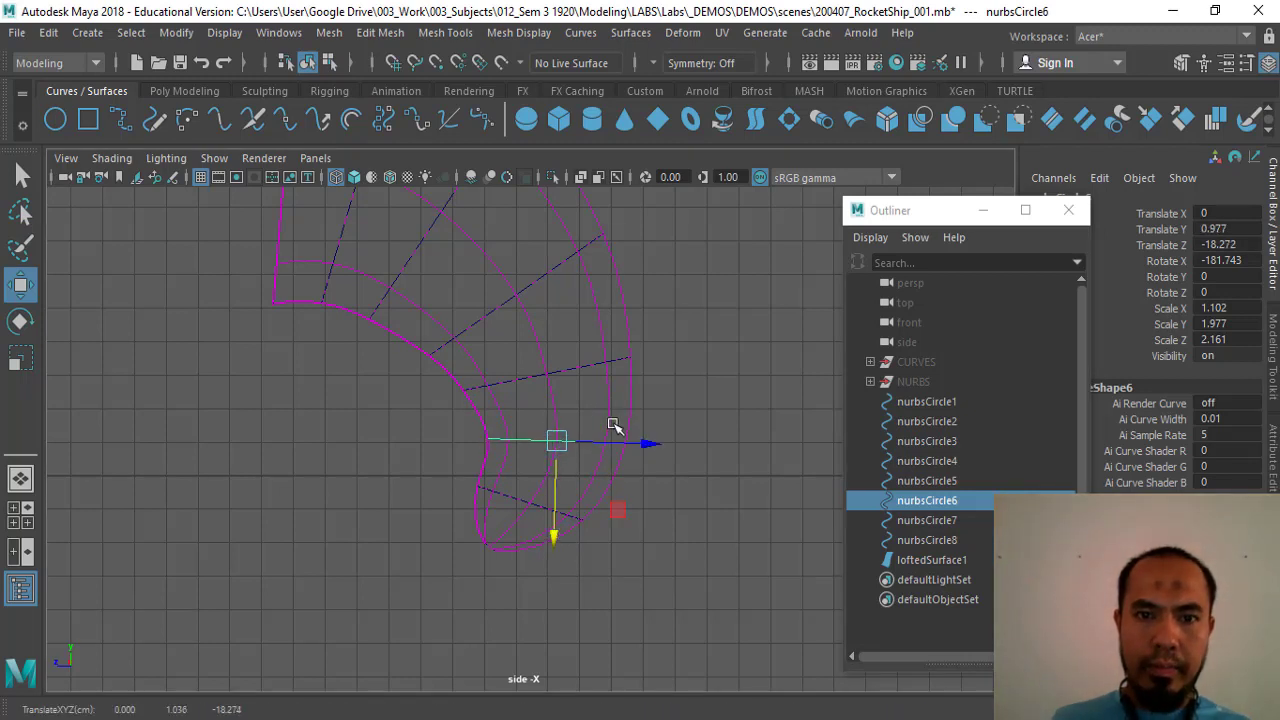
key("e")
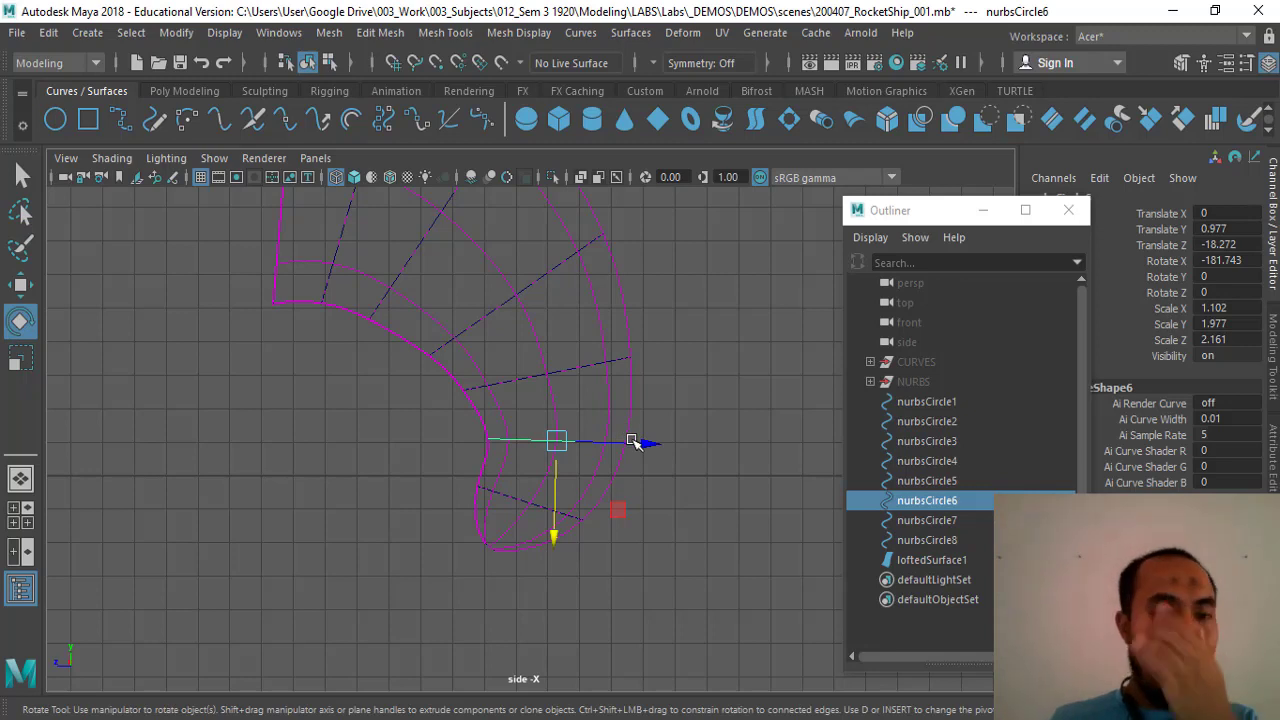
left_click_drag(528, 363, 528, 360)
key("w")
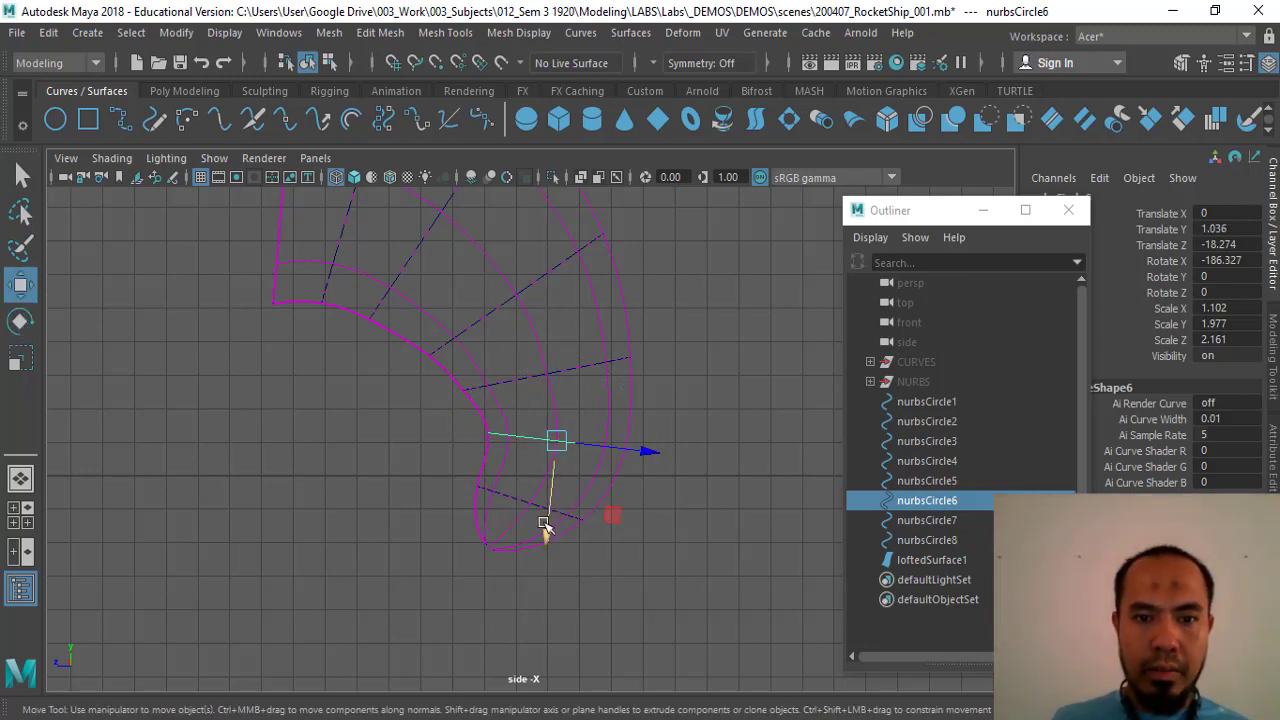
left_click_drag(543, 529, 543, 543)
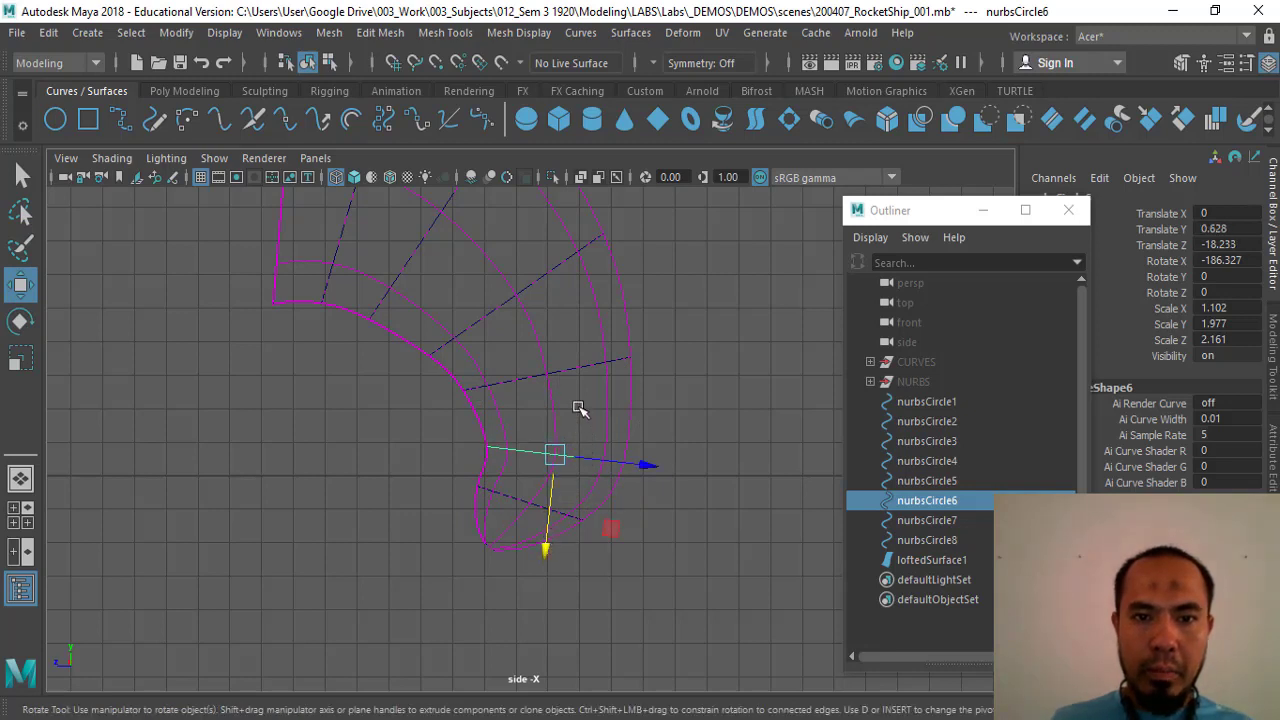
key("e")
left_click_drag(563, 369, 573, 370)
key("w")
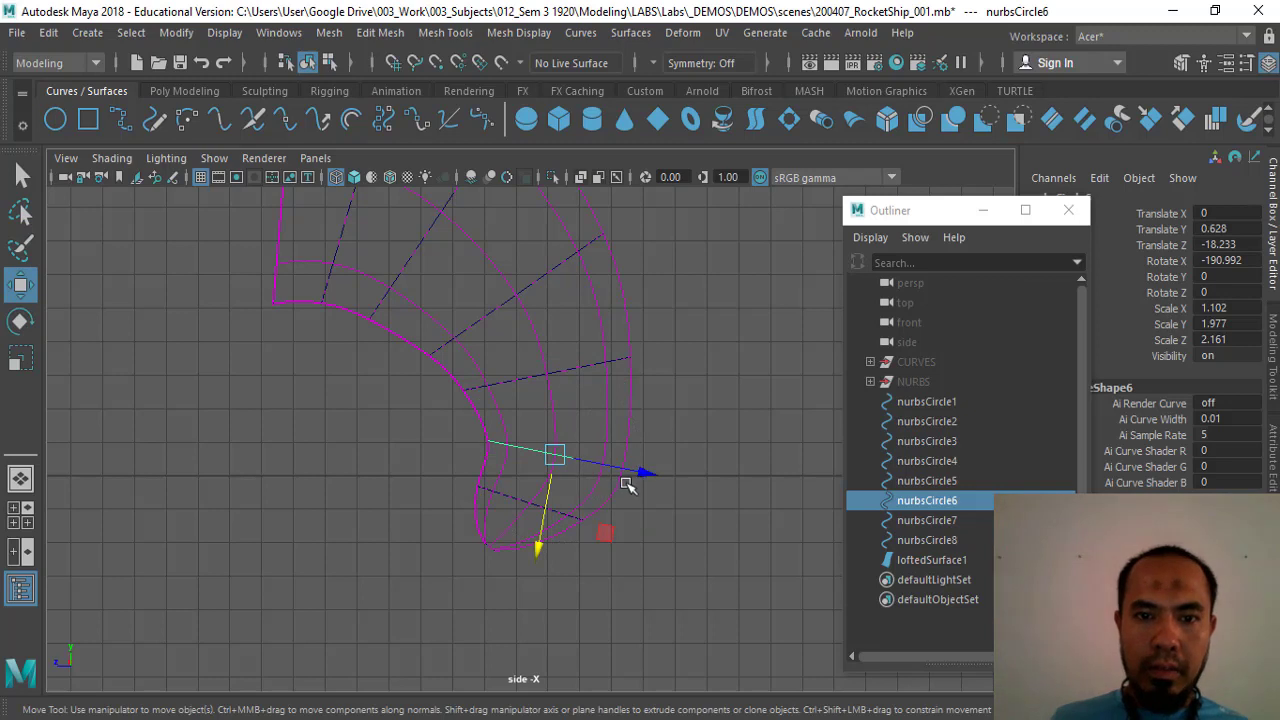
left_click_drag(627, 482, 638, 477)
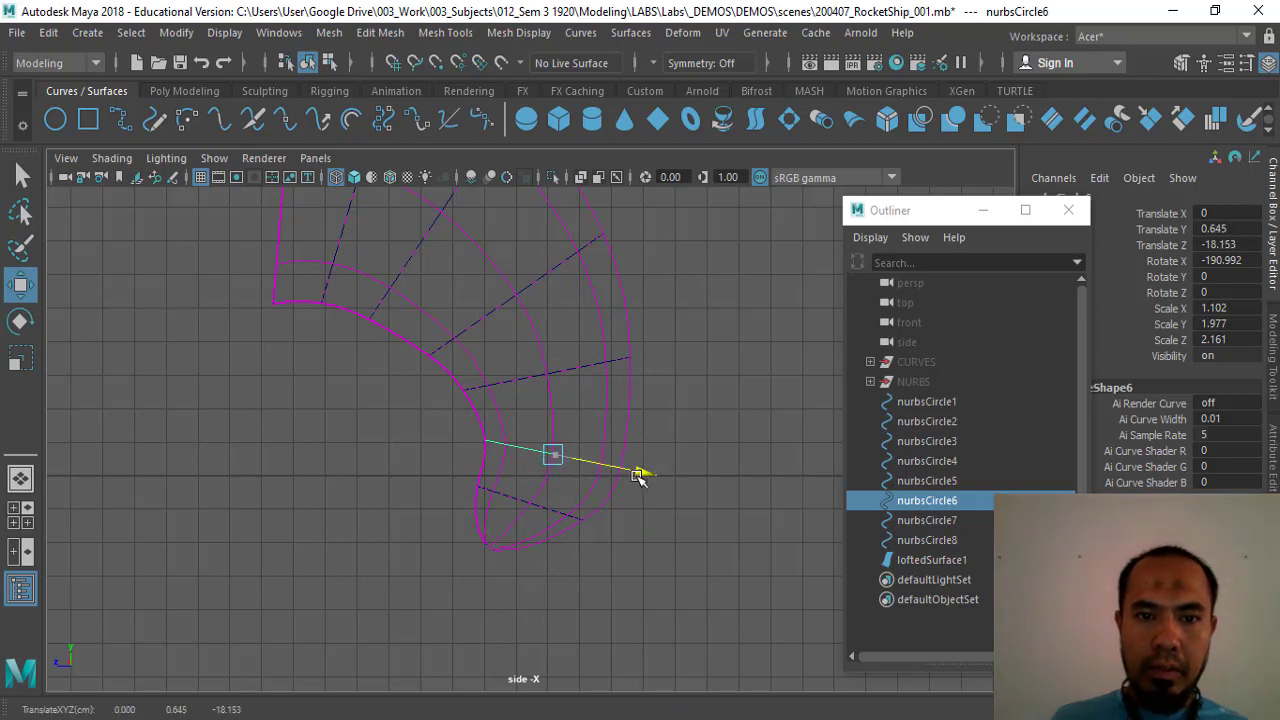
Move nurbsCircle5 down and outward, shrink it slightly, then raise it a touch.
left_click(966, 482)
left_click_drag(565, 472, 569, 480)
left_click_drag(620, 373, 636, 369)
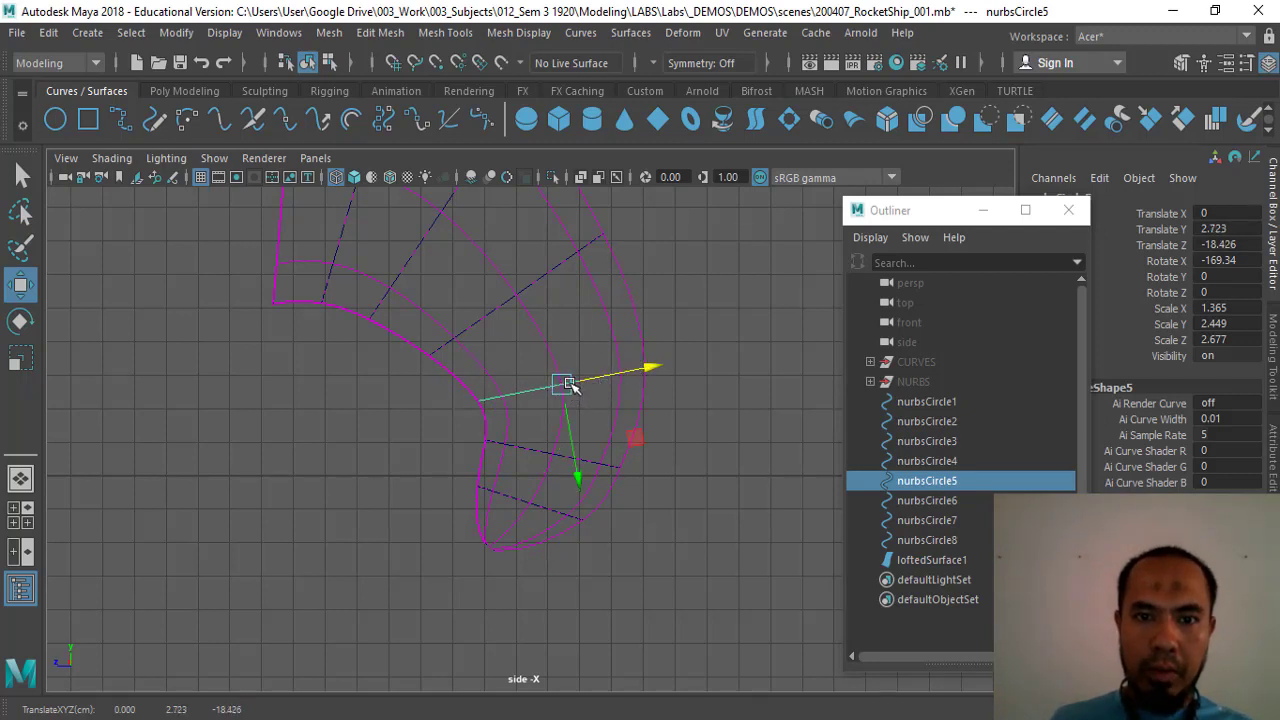
key("r")
left_click_drag(562, 388, 562, 389)
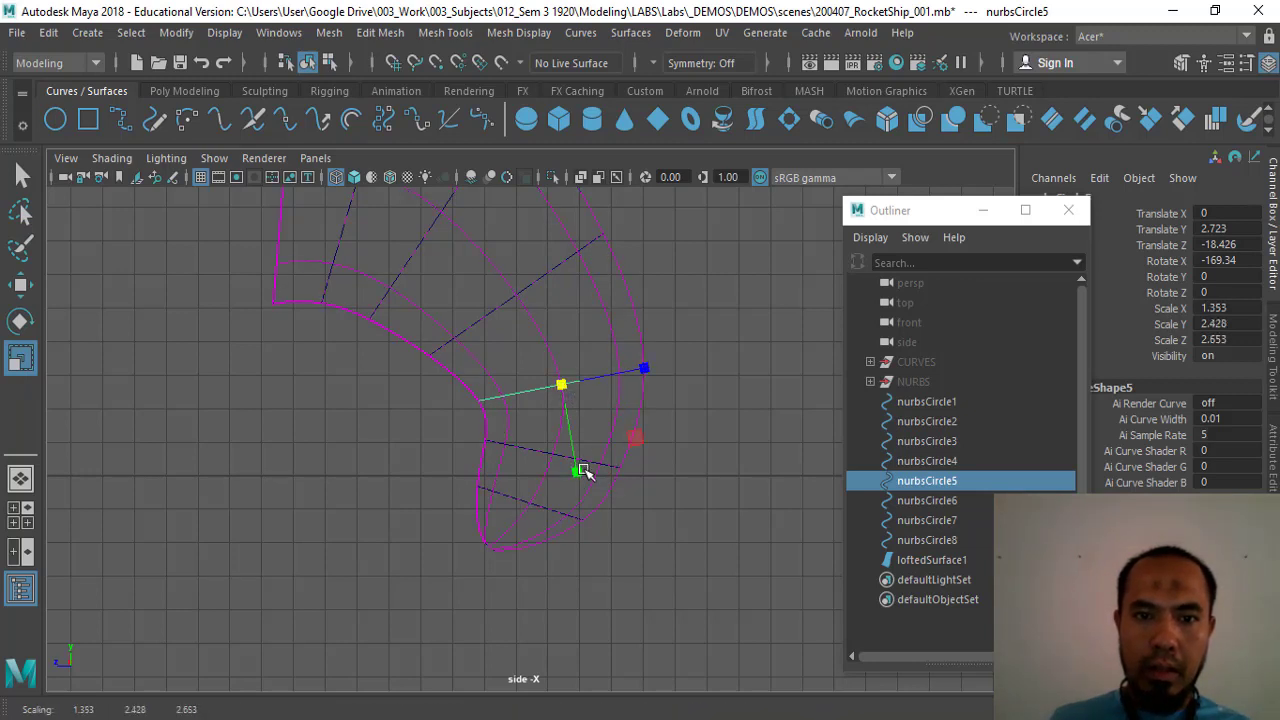
key("w")
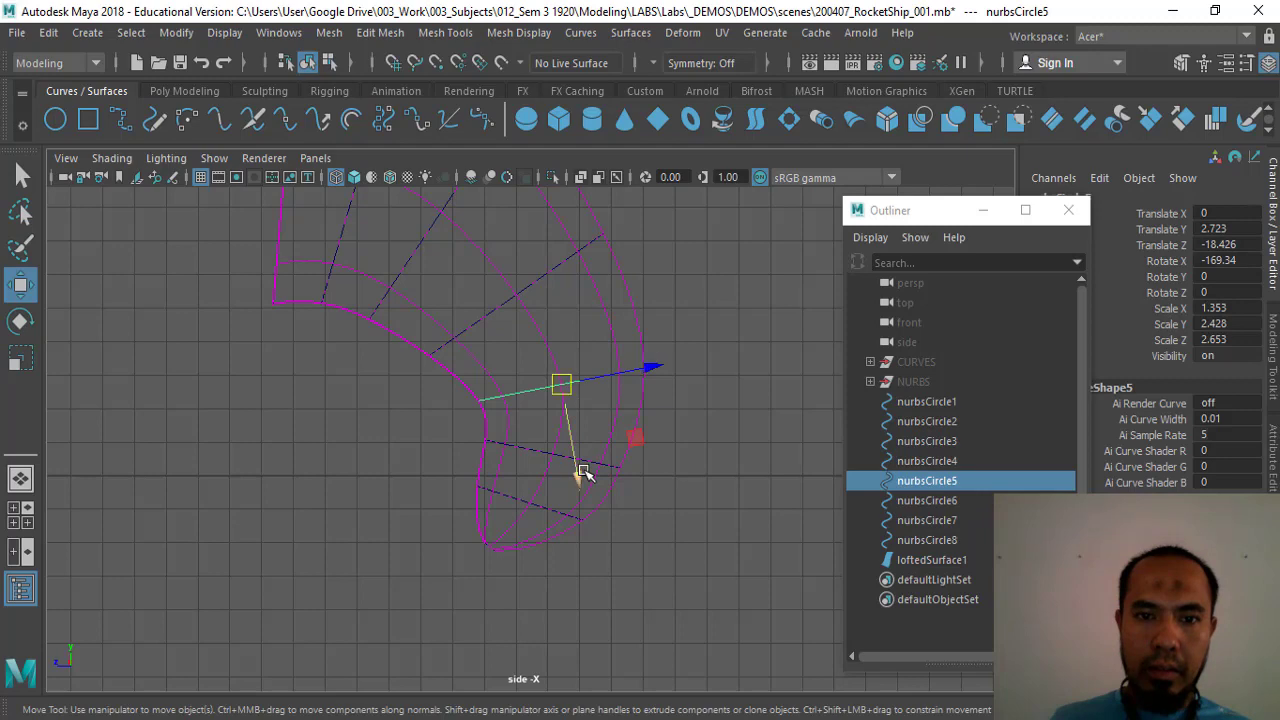
left_click_drag(583, 473, 577, 463)
Rotate nurbsCircle4 to follow the bend and move it outward along its axis.
left_click(960, 461)
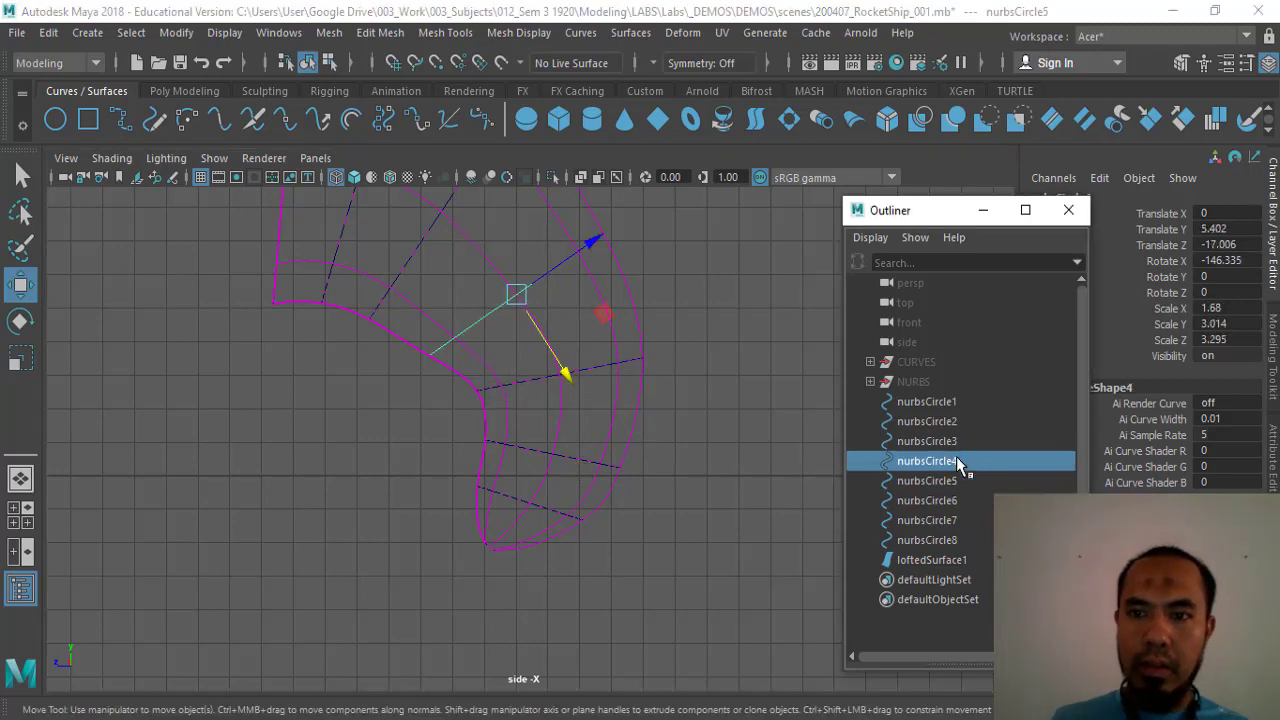
middle_click_drag(508, 343, 528, 423, "alt")
key("e")
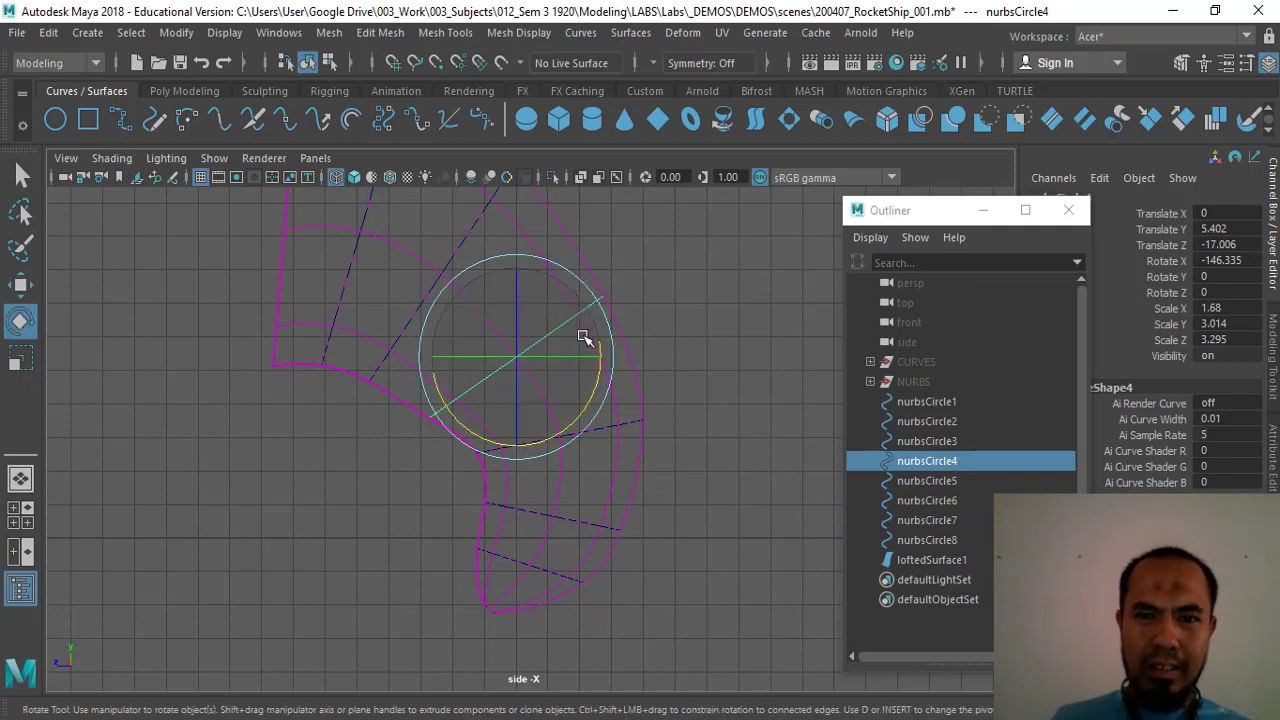
left_click_drag(597, 386, 600, 366)
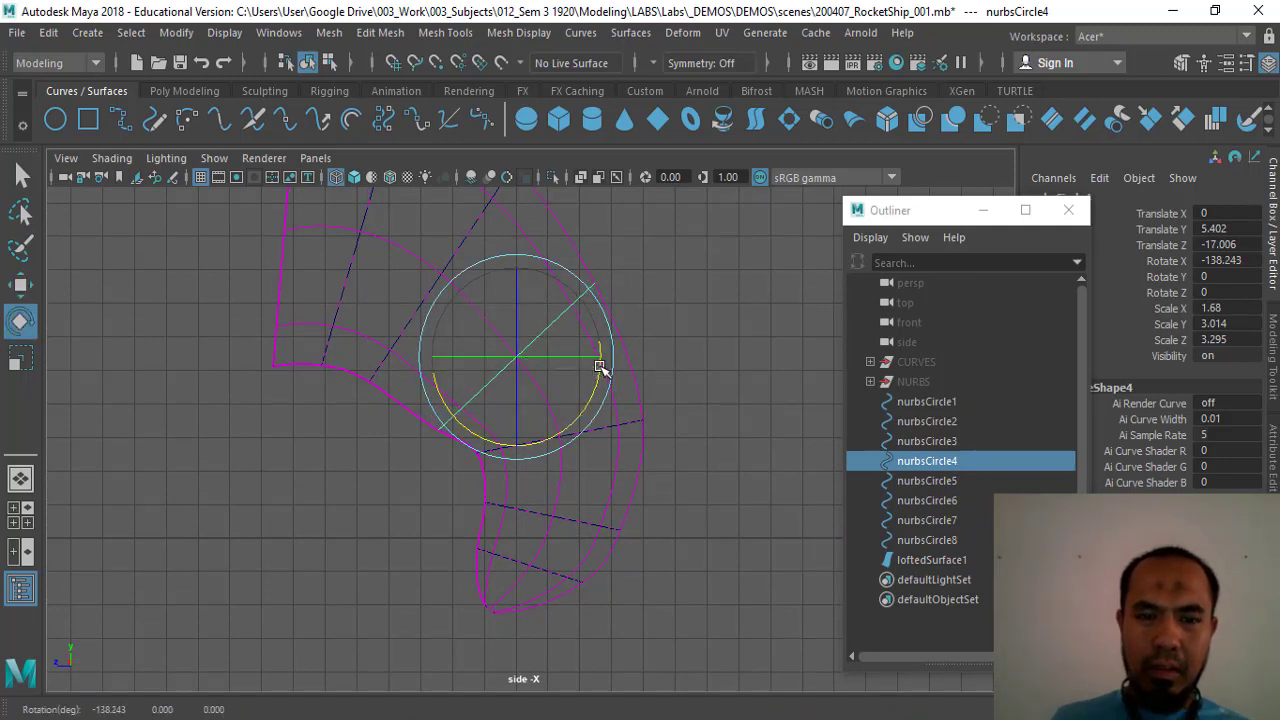
key("w")
left_click_drag(586, 294, 595, 281)
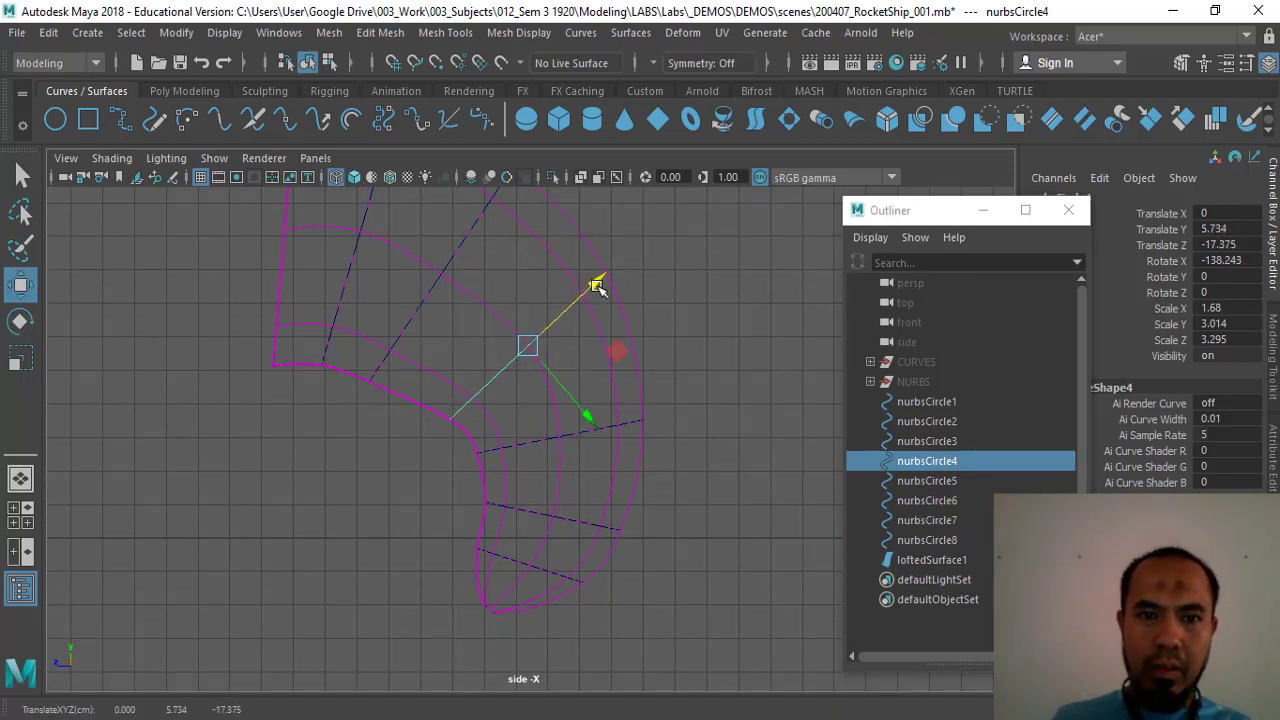
Fine-tune nurbsCircle4's scale and position, settling it at Y 6.071, Z -17.25.
key("r")
left_click_drag(528, 348, 521, 365)
key("w")
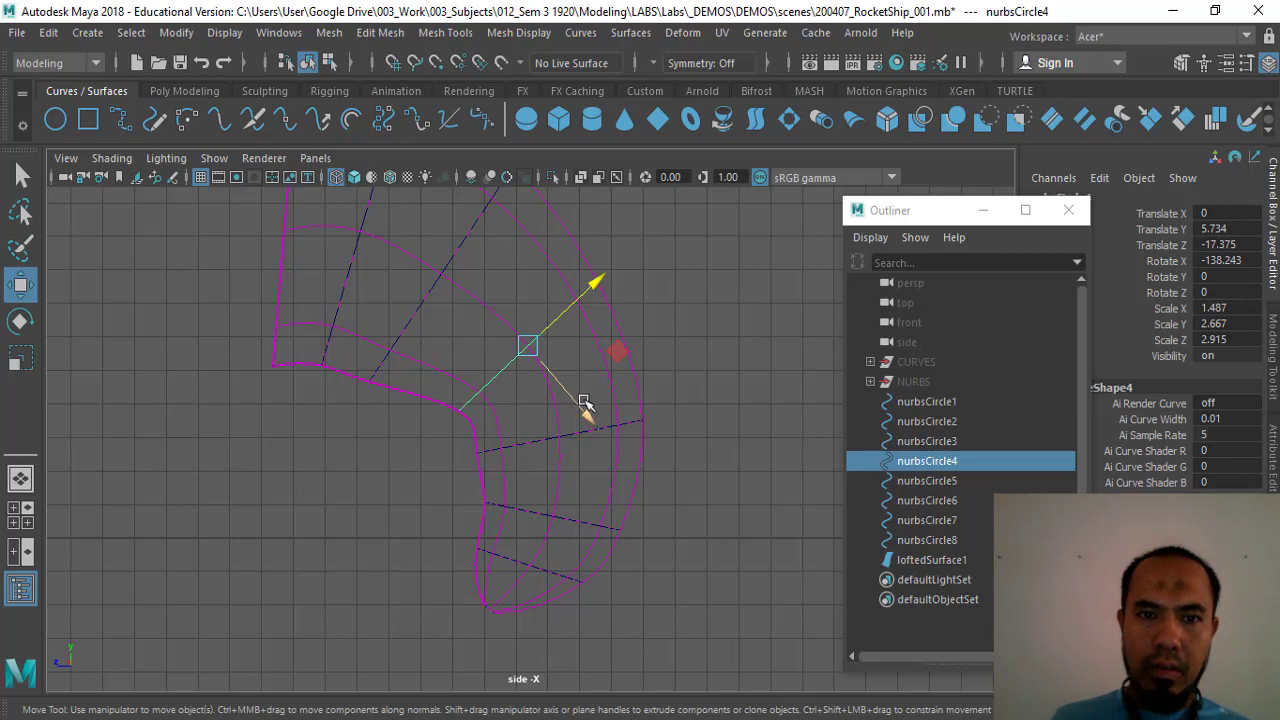
left_click_drag(583, 400, 576, 393)
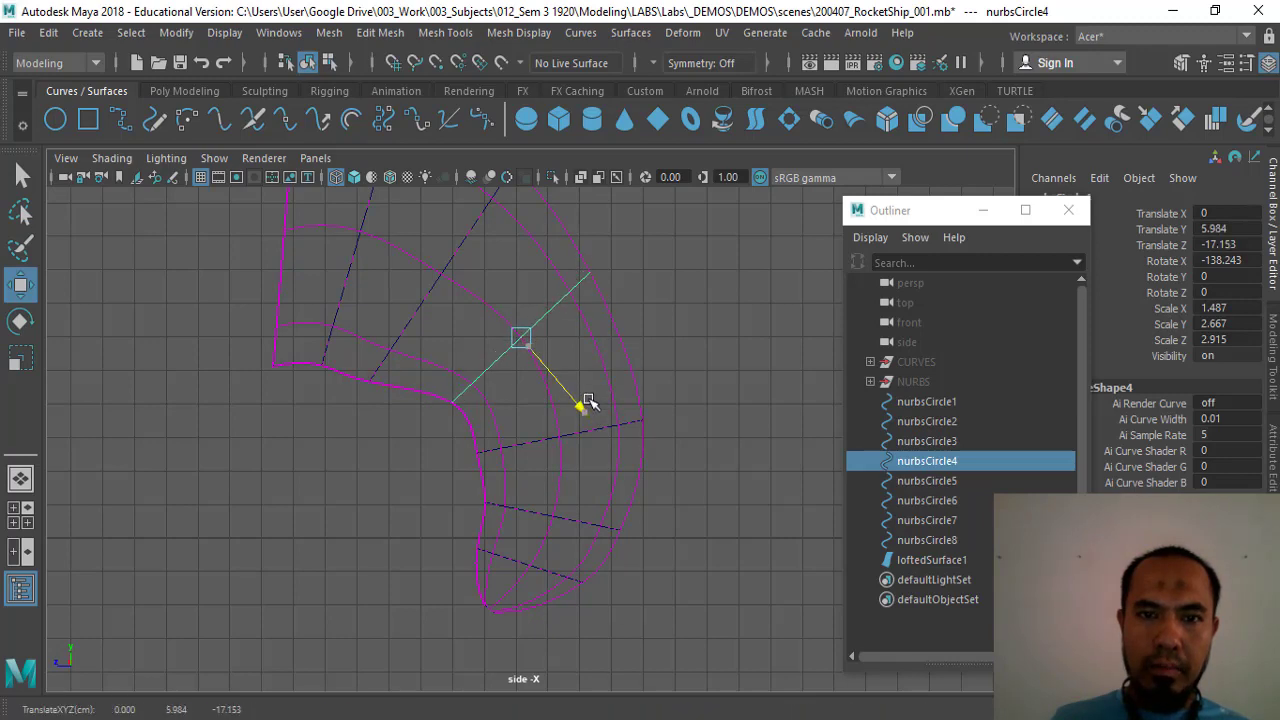
key("r")
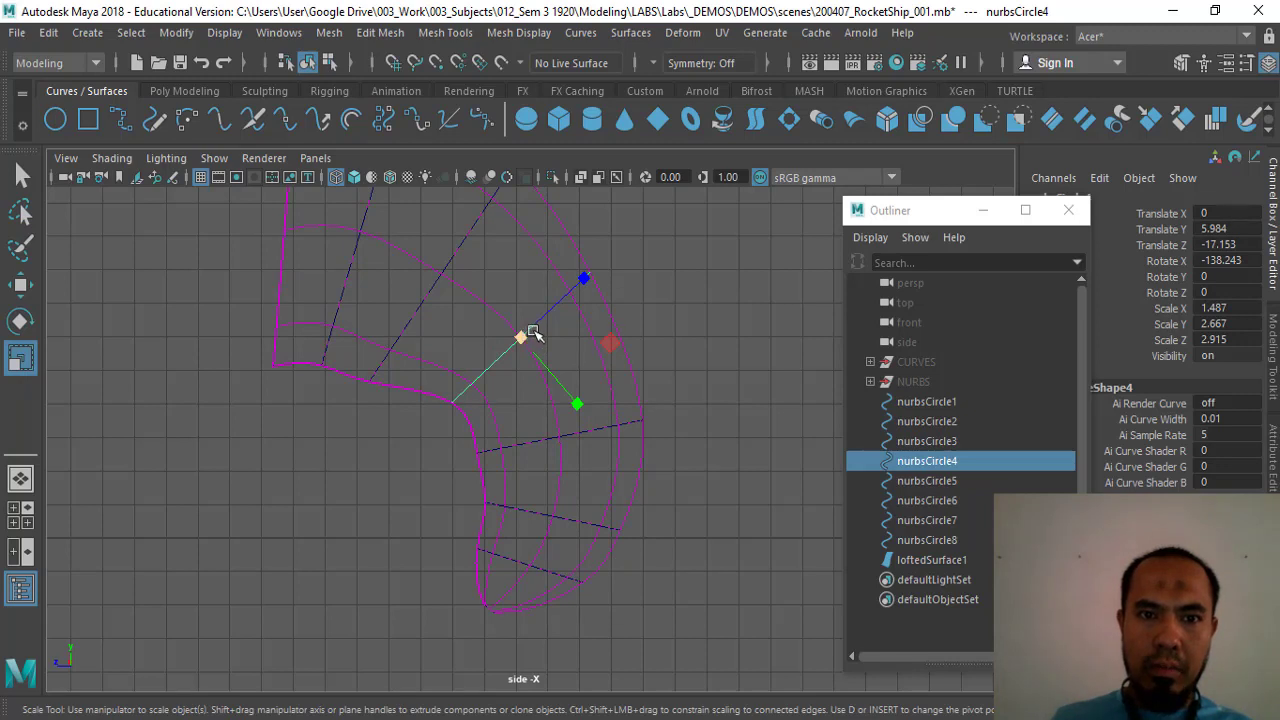
left_click_drag(537, 330, 553, 328)
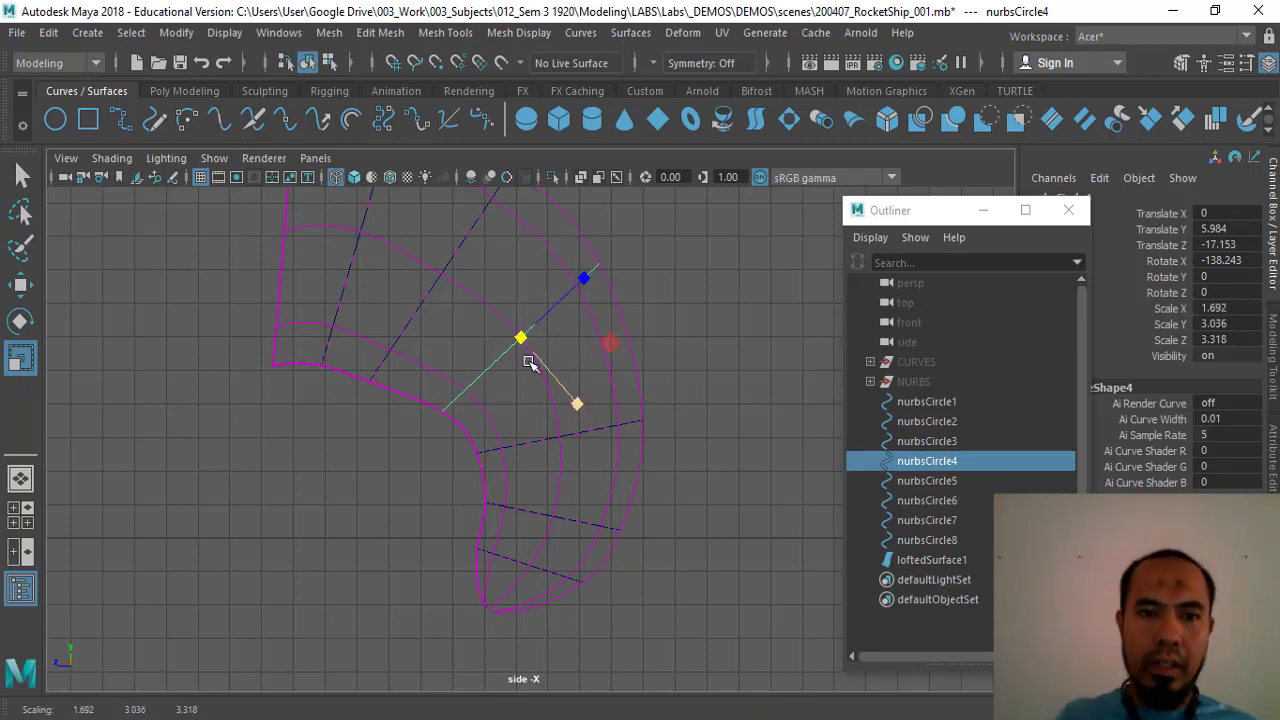
key("w")
left_click_drag(597, 273, 601, 268)
Nudge nurbsCircle5 to Y 3.067, Z -18.591 and frame the horn's upper part.
left_click(910, 483)
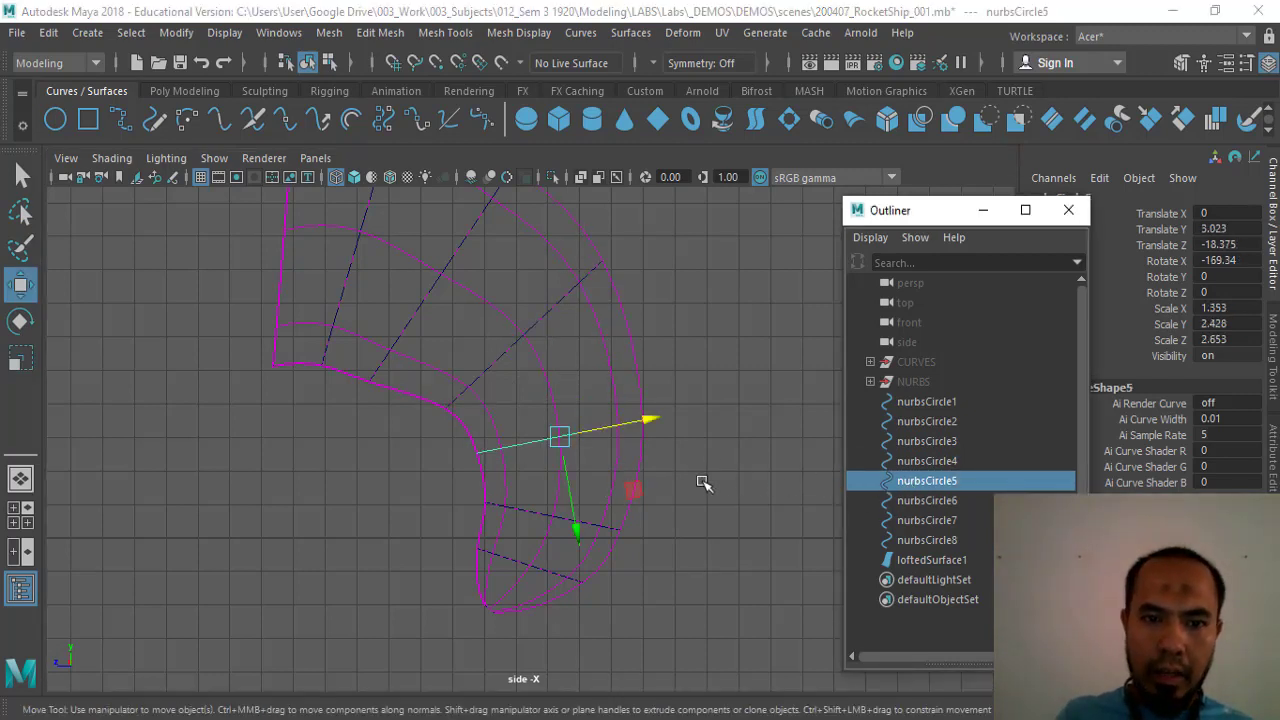
left_click_drag(647, 422, 651, 420)
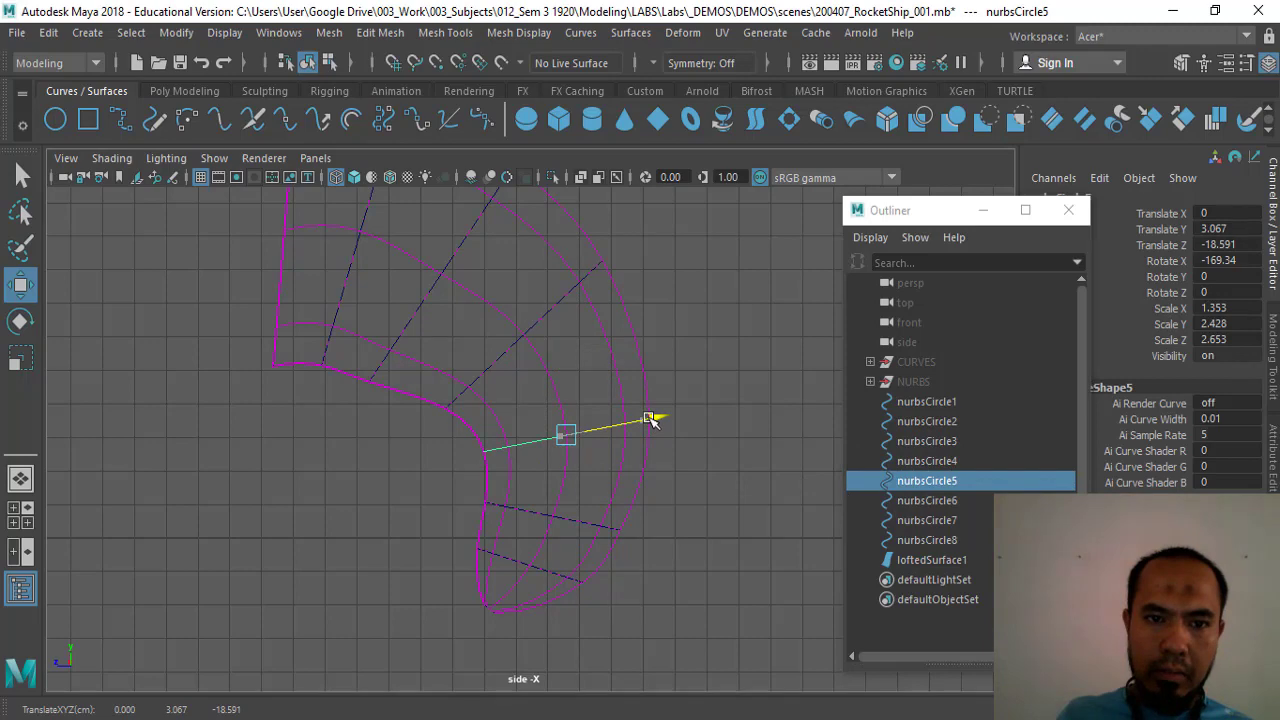
left_click(927, 421)
middle_click_drag(418, 386, 380, 513, "alt")
Tilt nurbsCircle3 to about -115 degrees and raise it along its axis.
left_click(916, 443)
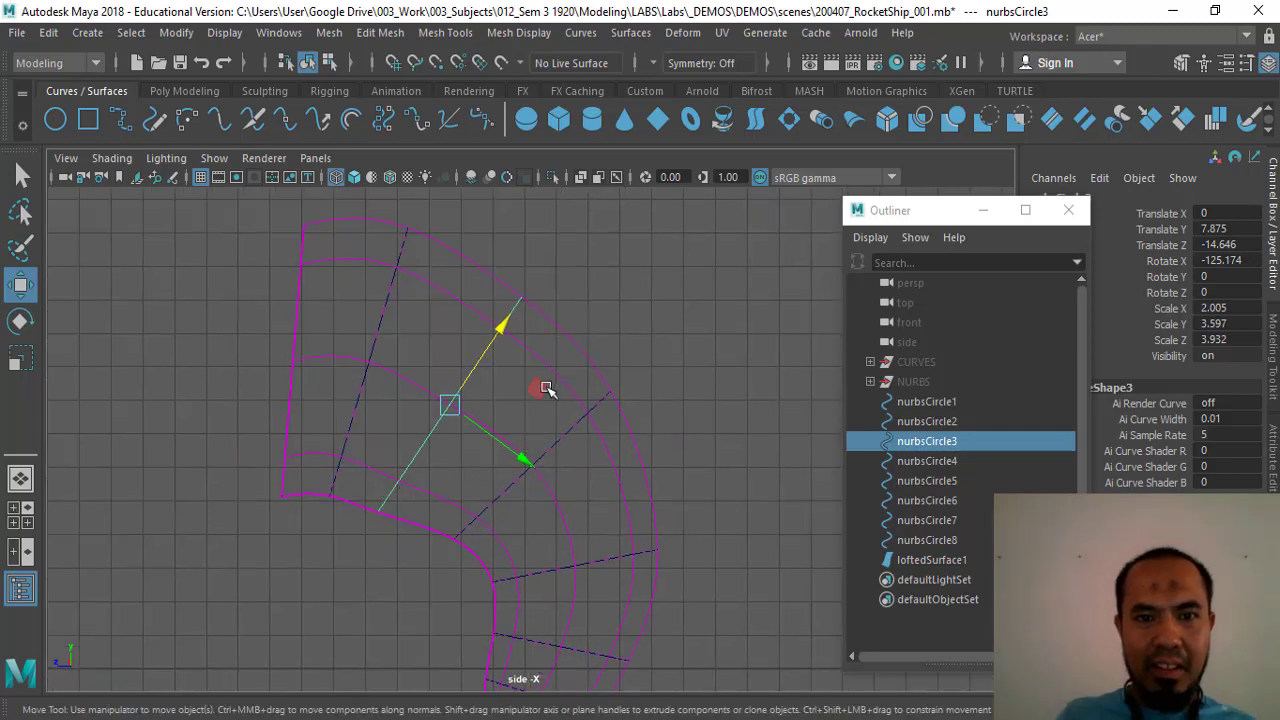
key("e")
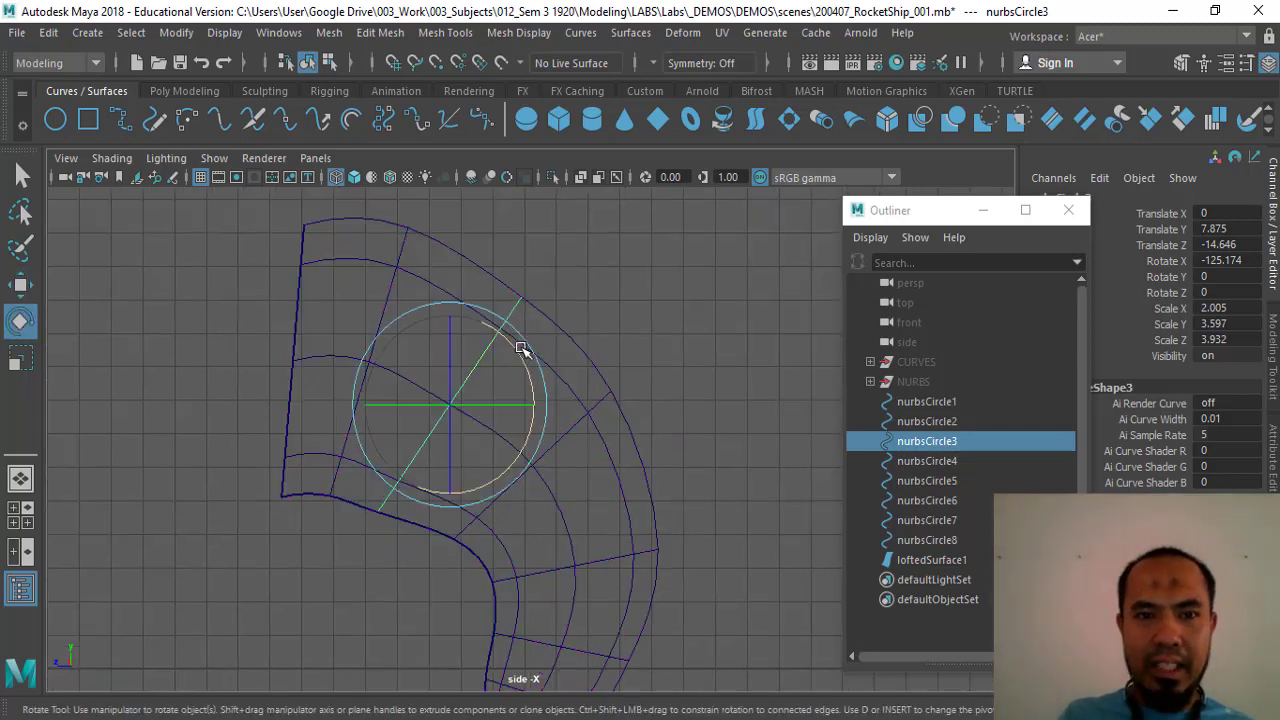
left_click_drag(516, 347, 481, 495)
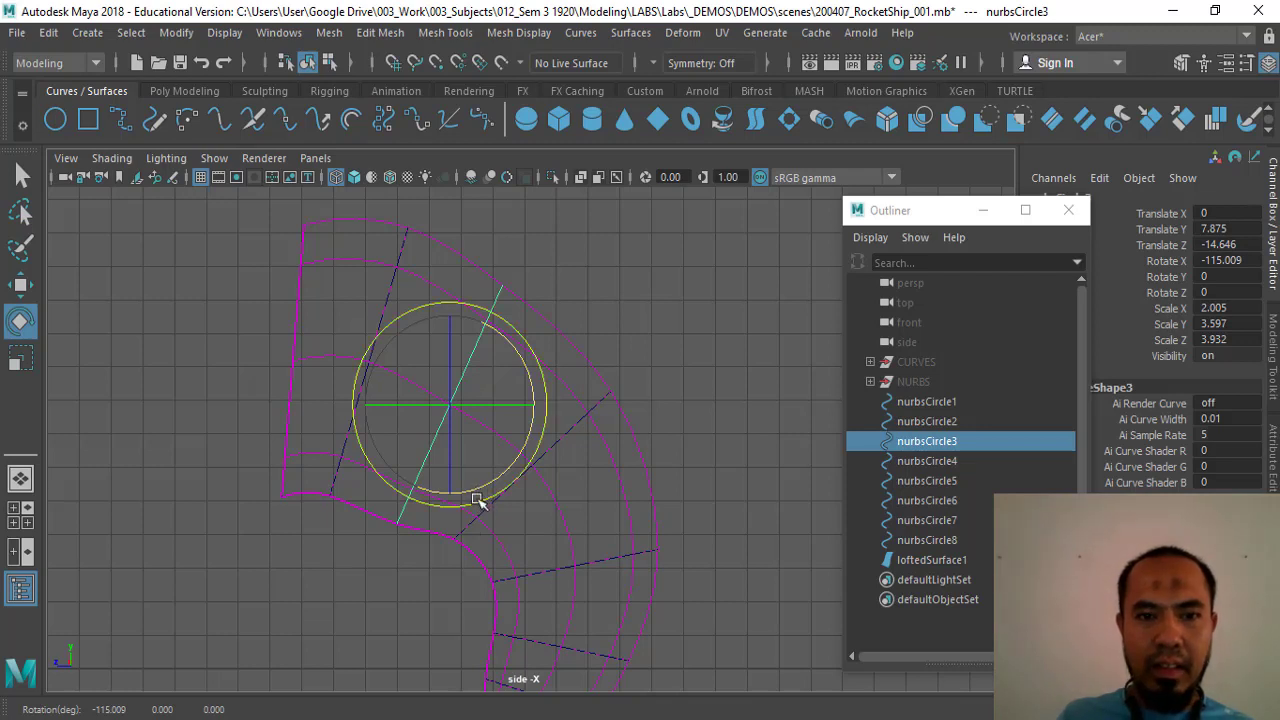
key("w")
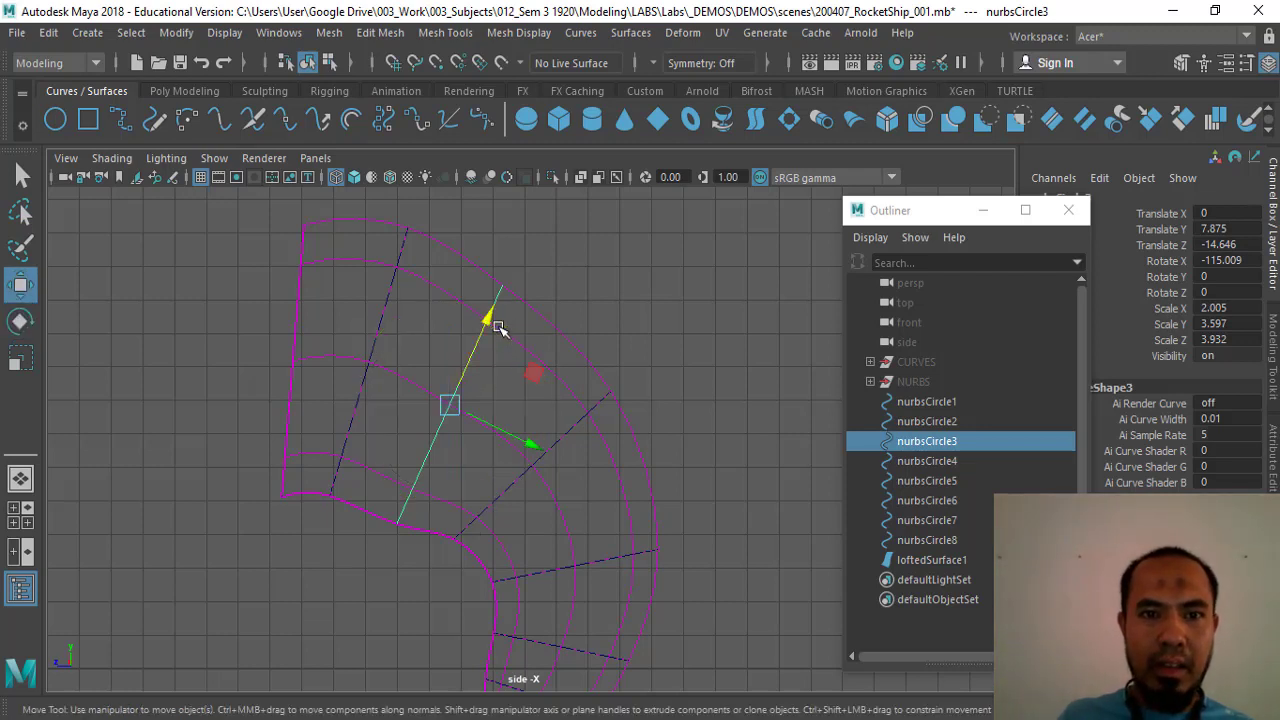
left_click_drag(497, 311, 503, 300)
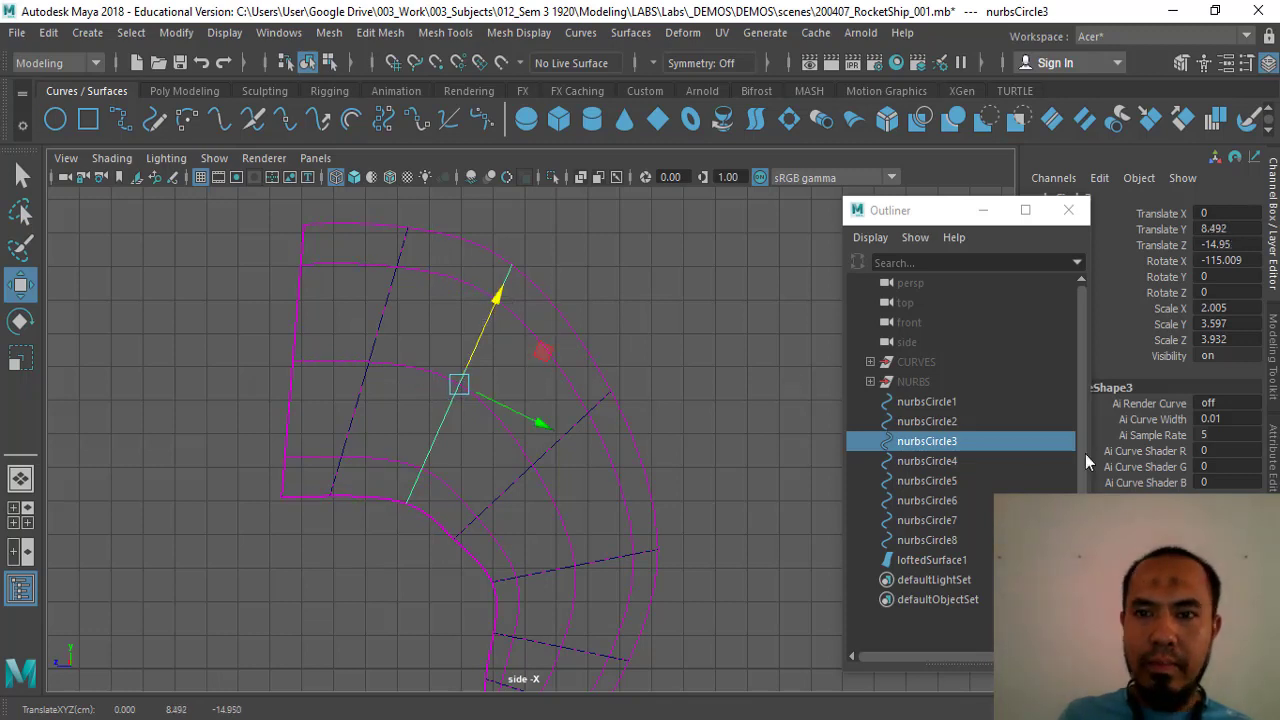
Tilt nurbsCircle2 to about -98 degrees and nudge it up slightly.
left_click(930, 421)
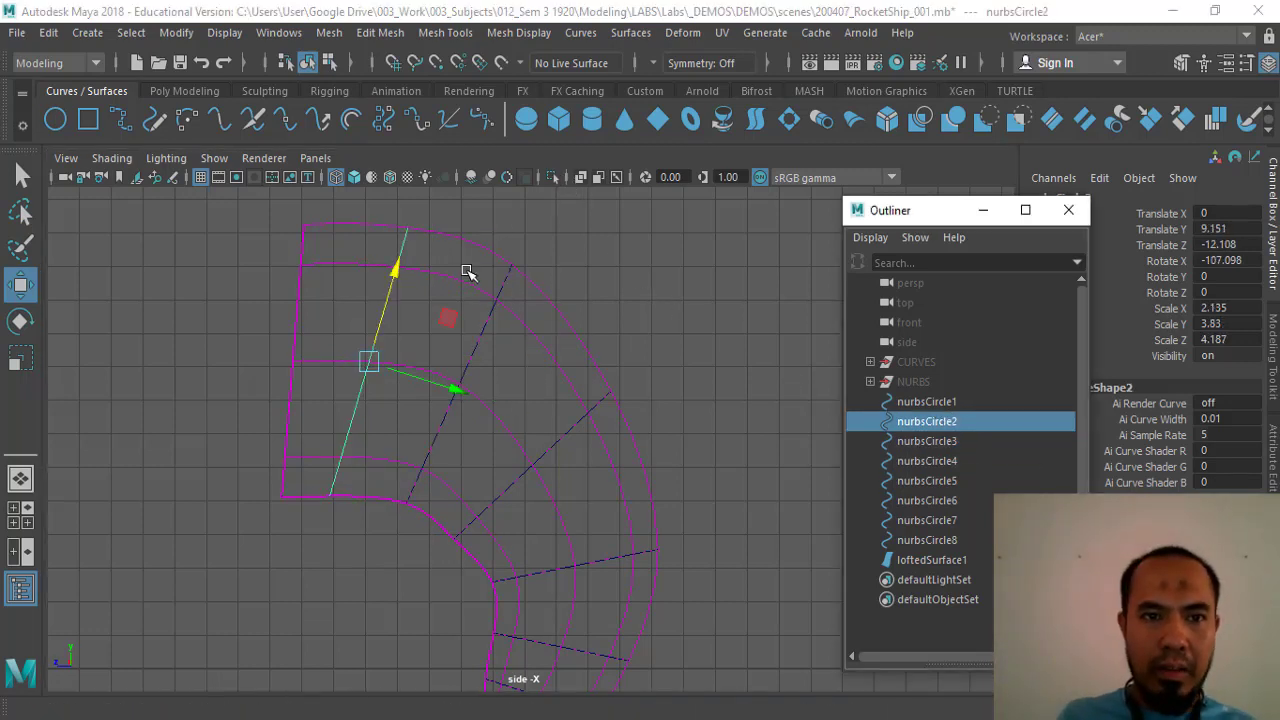
key("e")
left_click_drag(439, 312, 391, 260)
key("w")
left_click_drag(457, 351, 460, 353)
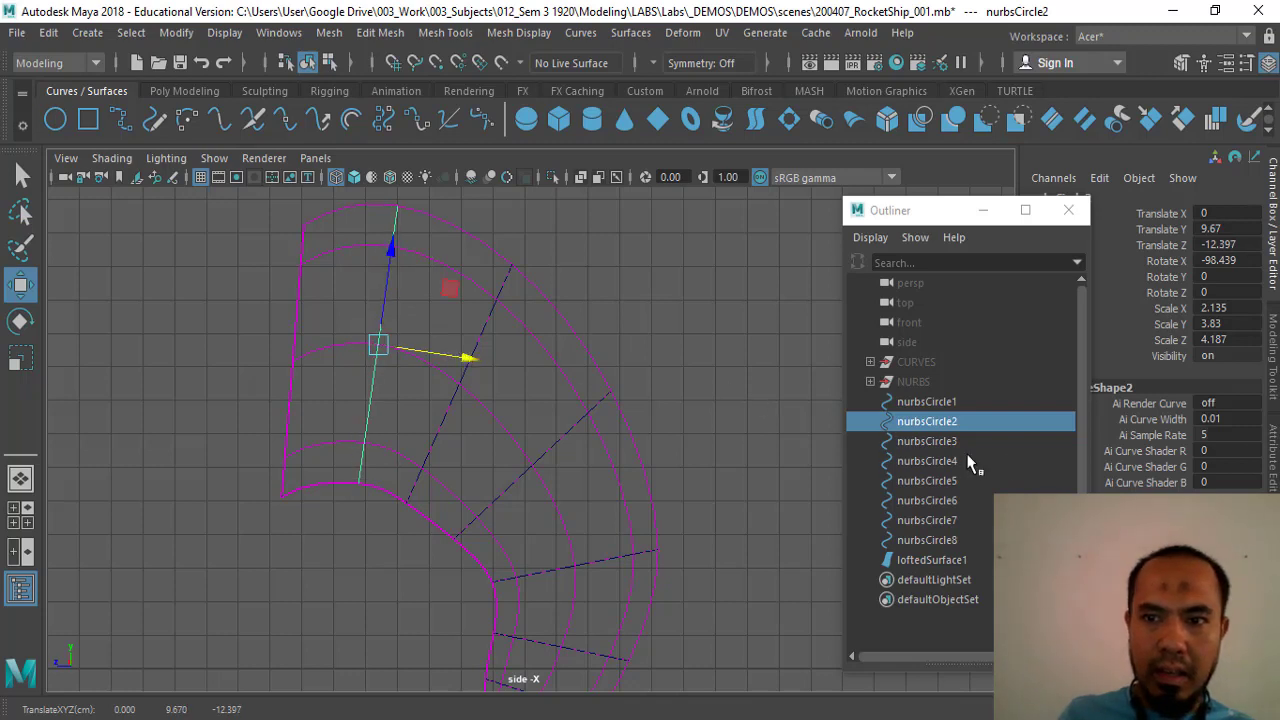
Refine nurbsCircle3: tilt it toward -118 degrees, enlarge it slightly and push it outward.
left_click(1004, 445)
left_click_drag(543, 428, 545, 431)
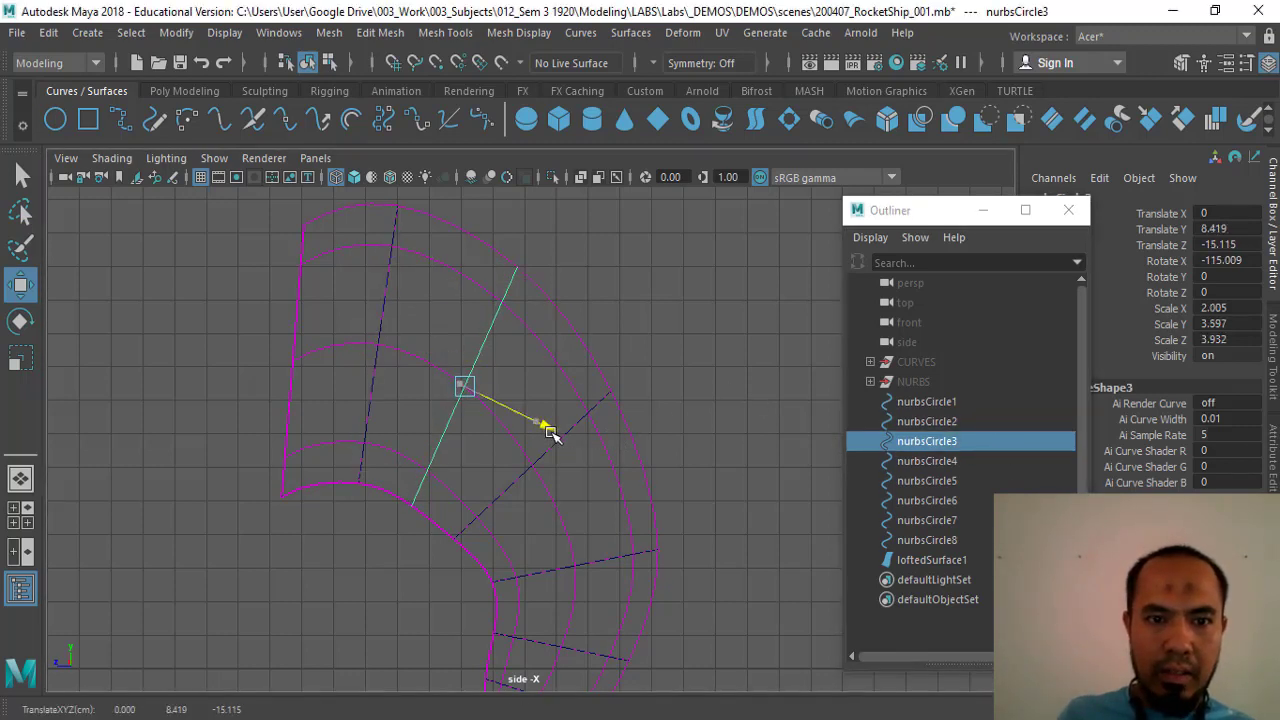
key("e")
left_click(538, 346)
left_click_drag(538, 346, 548, 374)
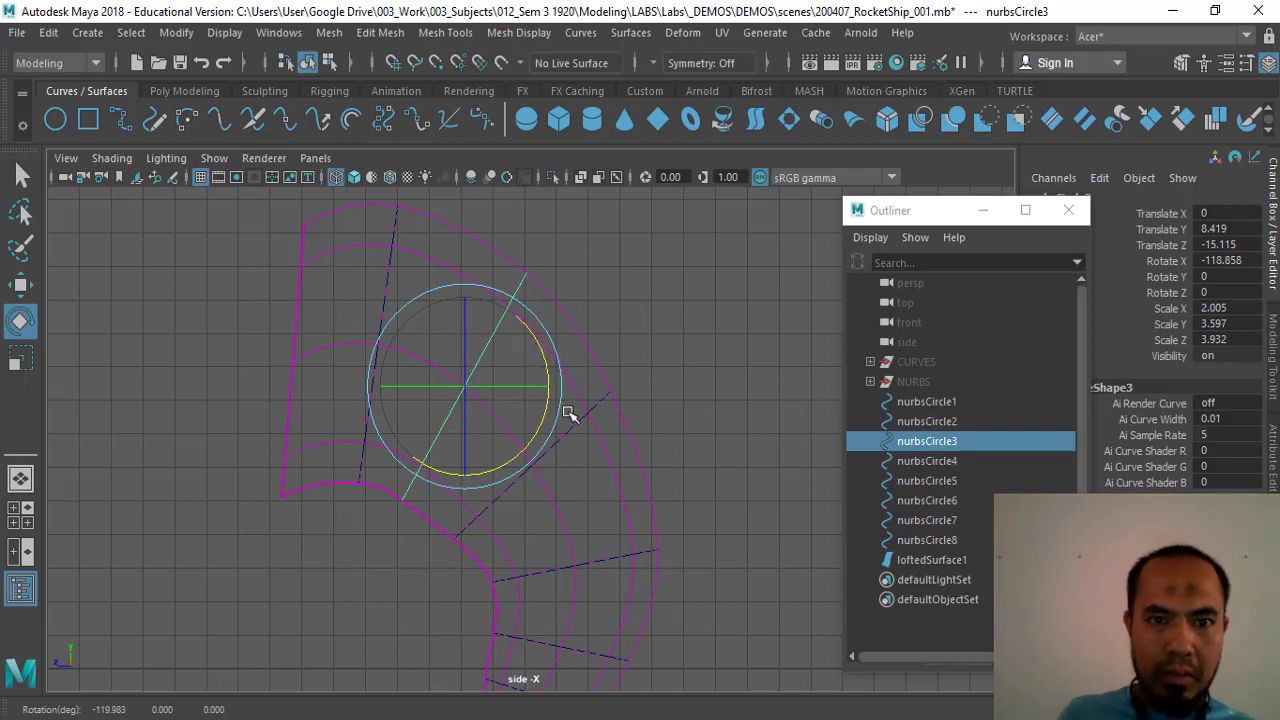
key("w")
left_click_drag(543, 434, 548, 438)
key("r")
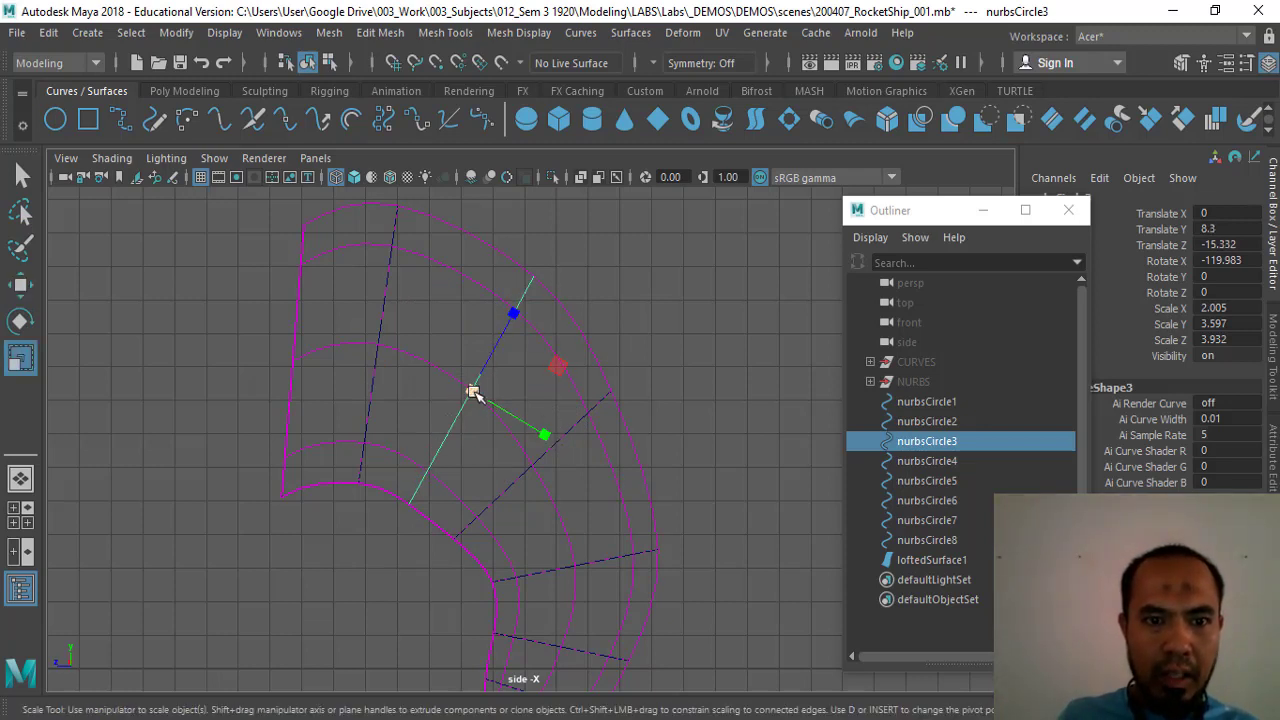
left_click_drag(474, 392, 478, 391)
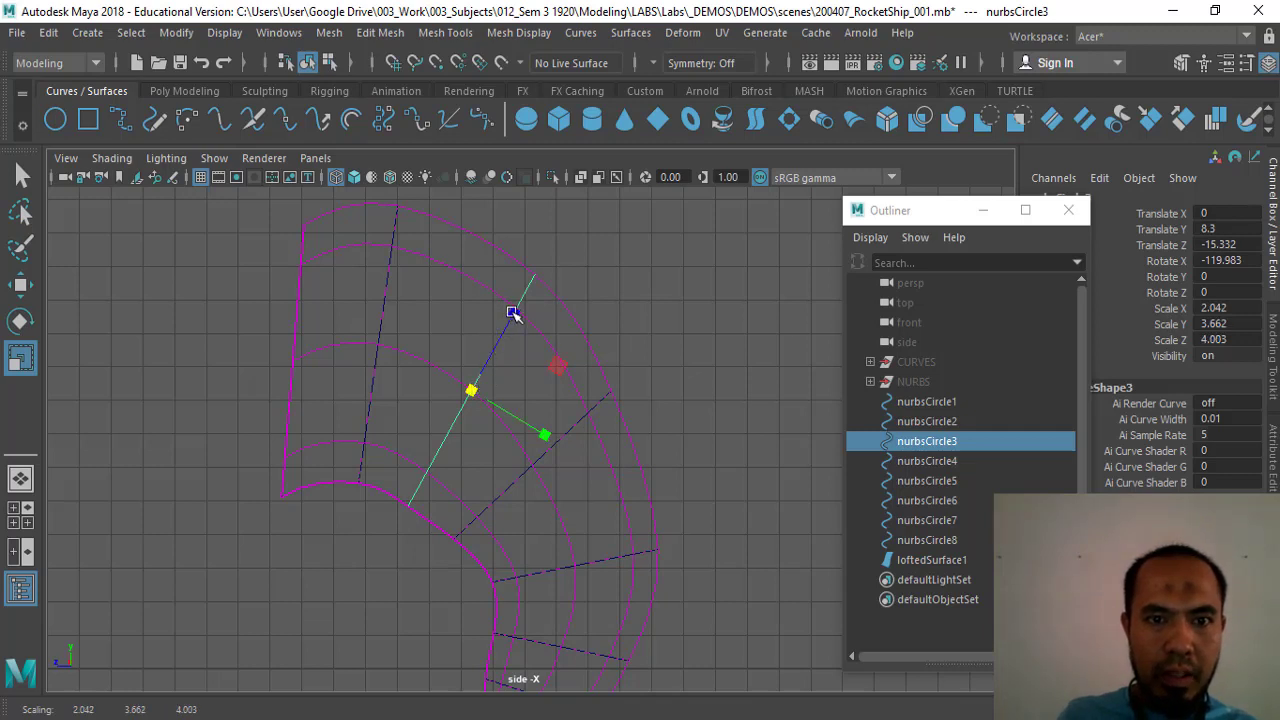
key("w")
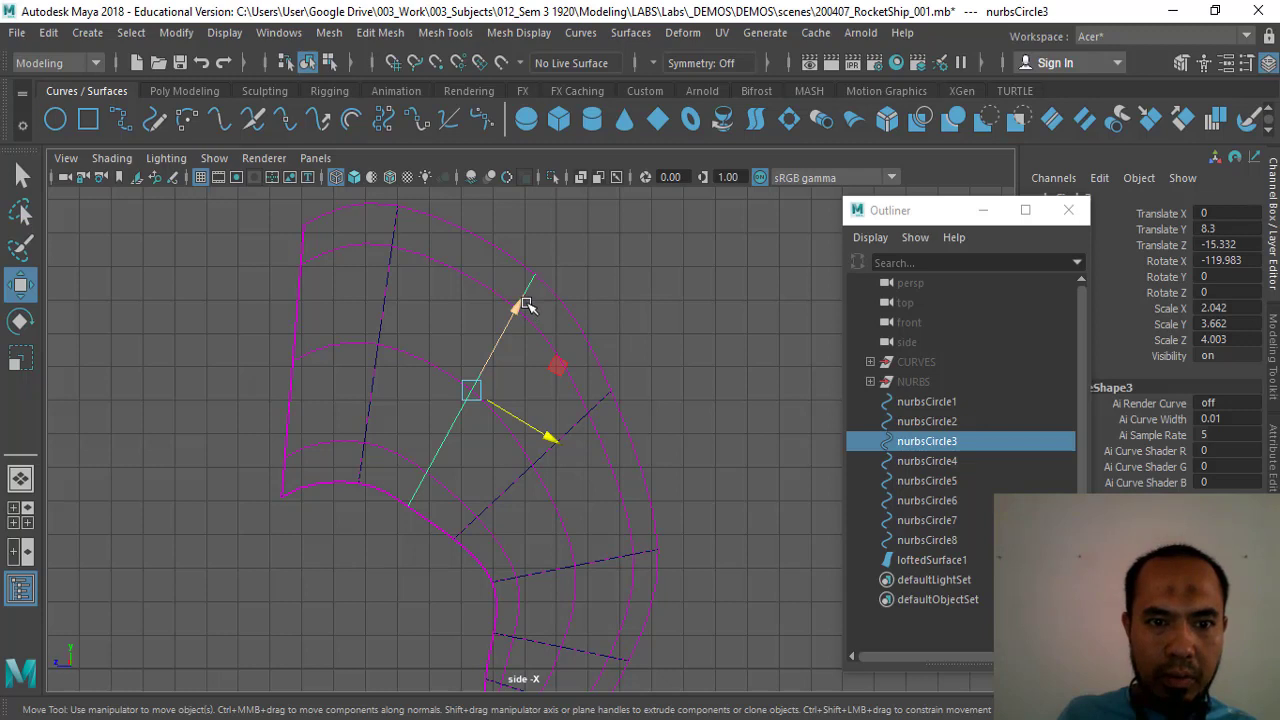
left_click_drag(527, 306, 525, 307)
Nudge nurbsCircle4 outward to Y 6.42, Z -17.638 and zoom out to frame the whole loft.
left_click(937, 460)
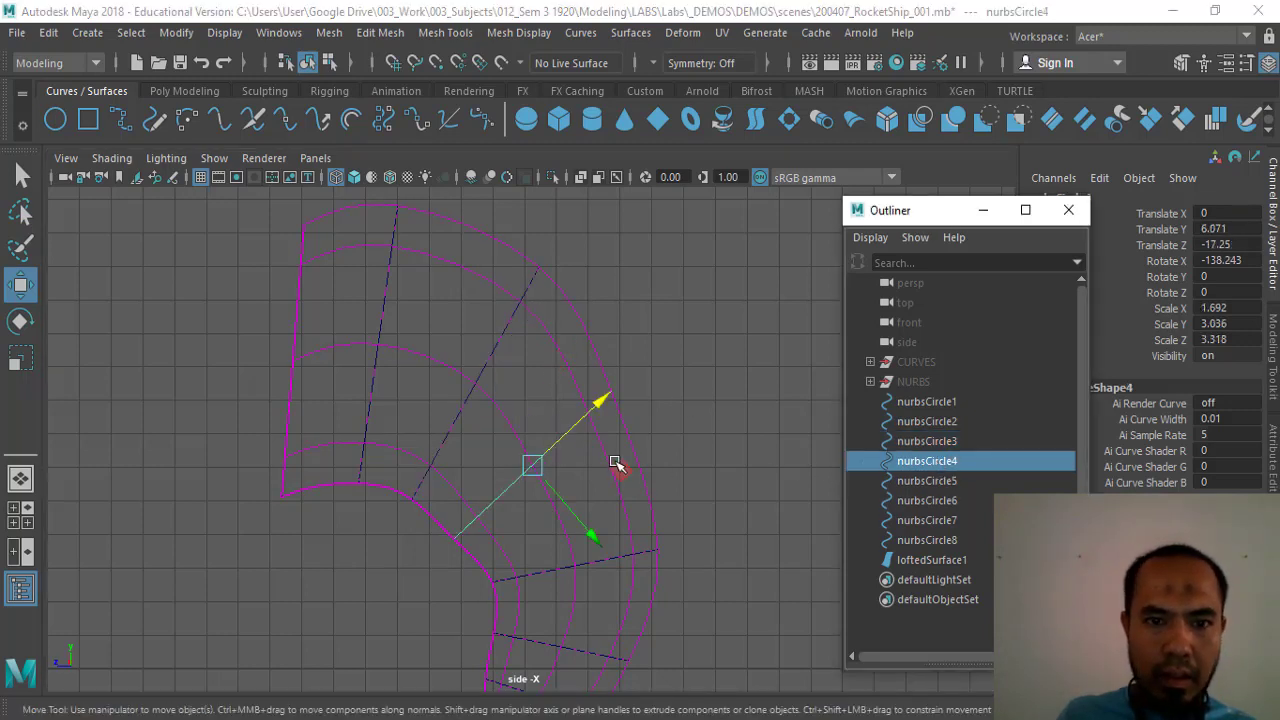
left_click_drag(600, 403, 614, 400)
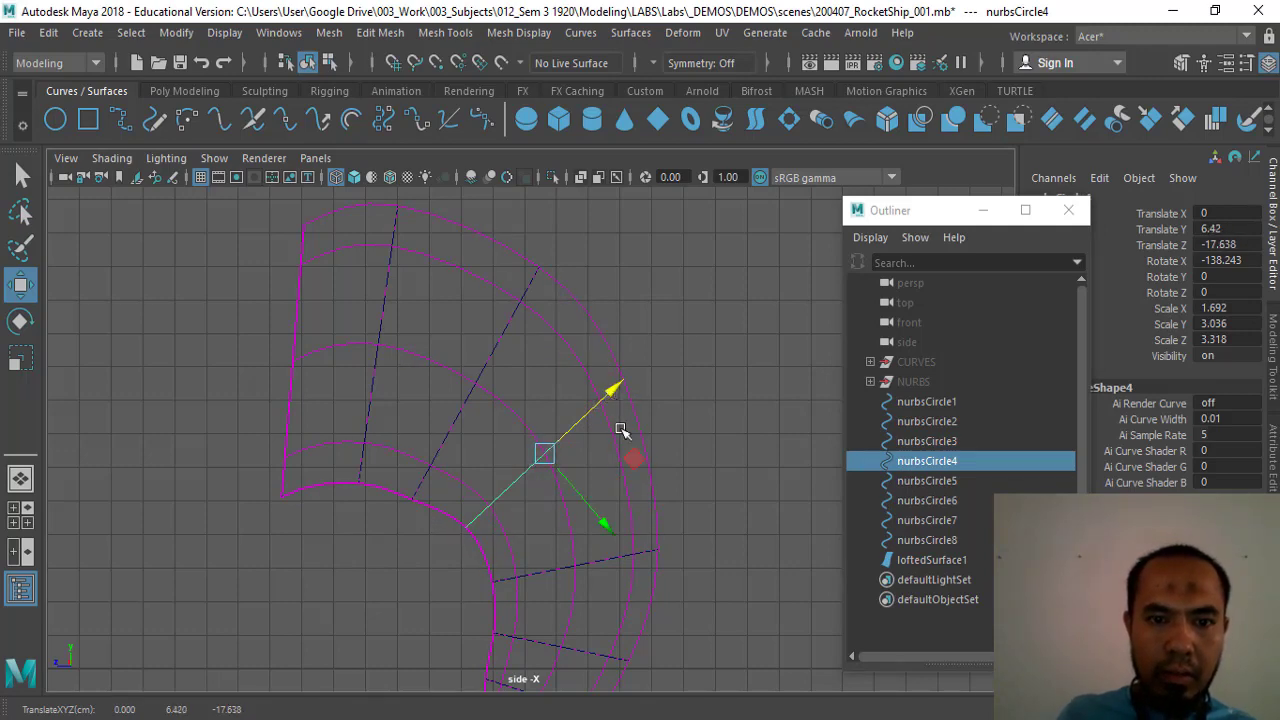
middle_click_drag(620, 431, 726, 437, "alt")
right_click_drag(726, 437, 457, 400, "alt")
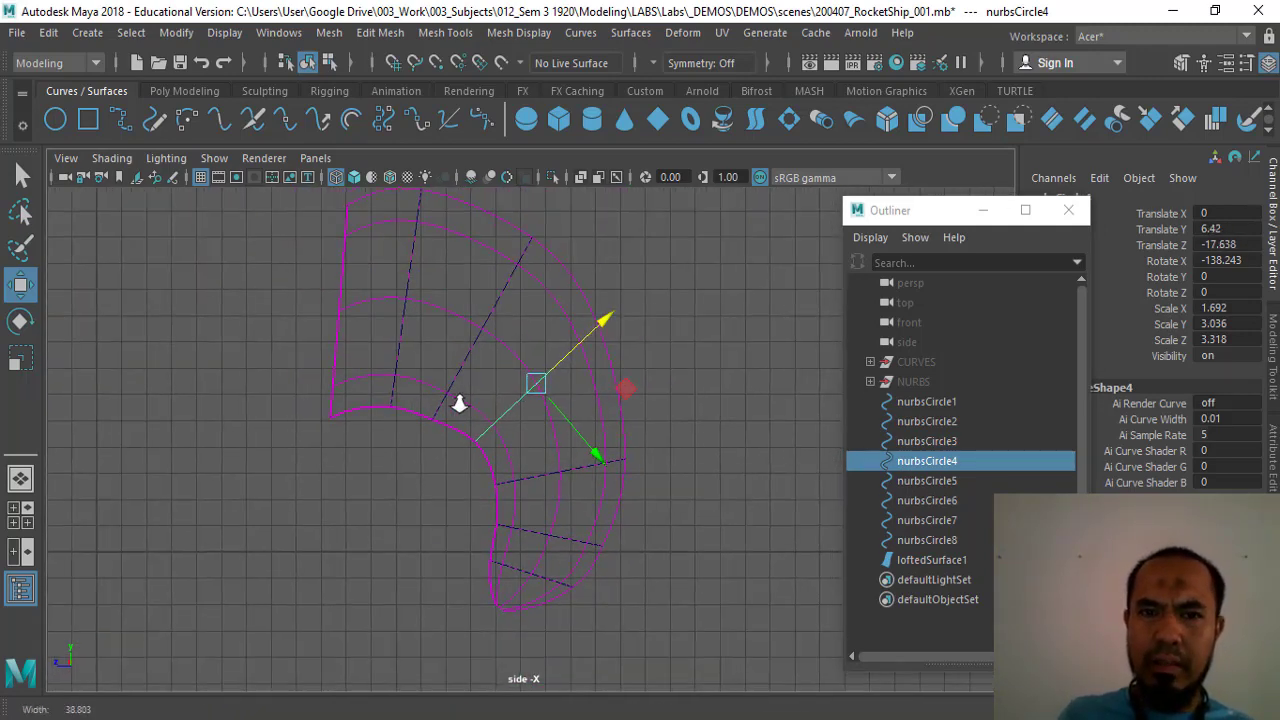
key("q")
key("space")
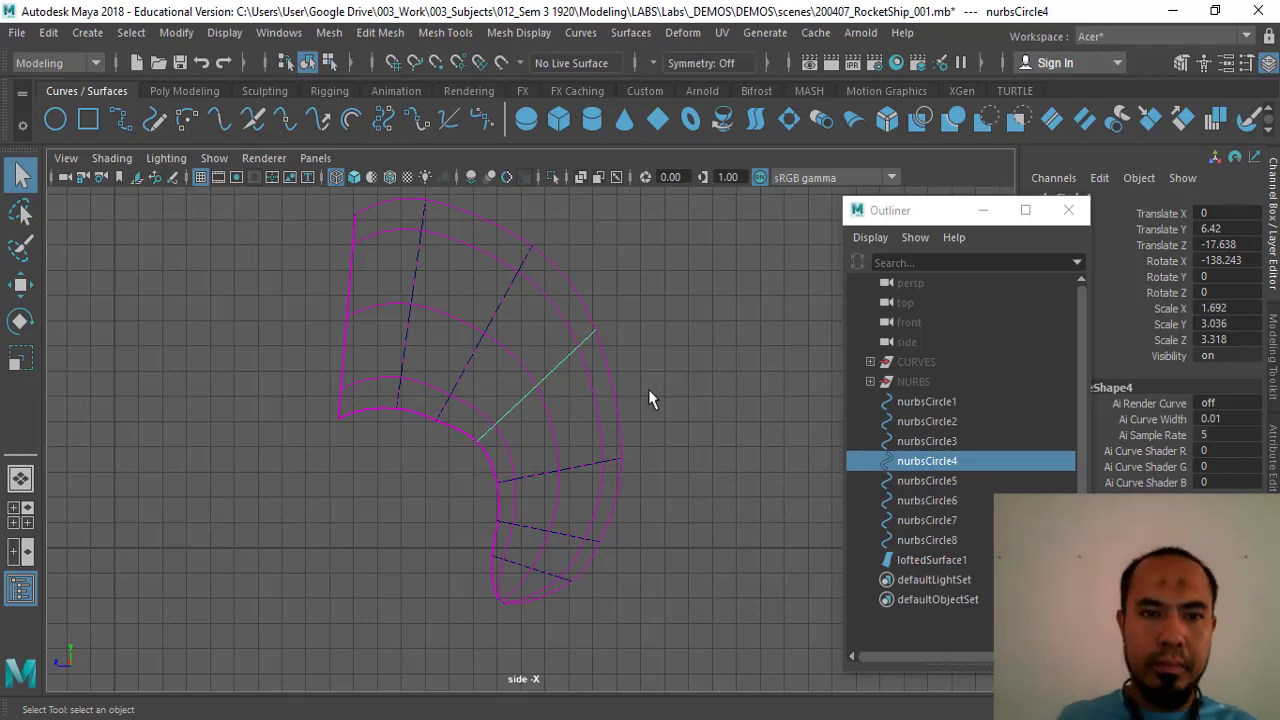
Orbit and pan the enlarged perspective view to inspect the horn's open end.
key("space")
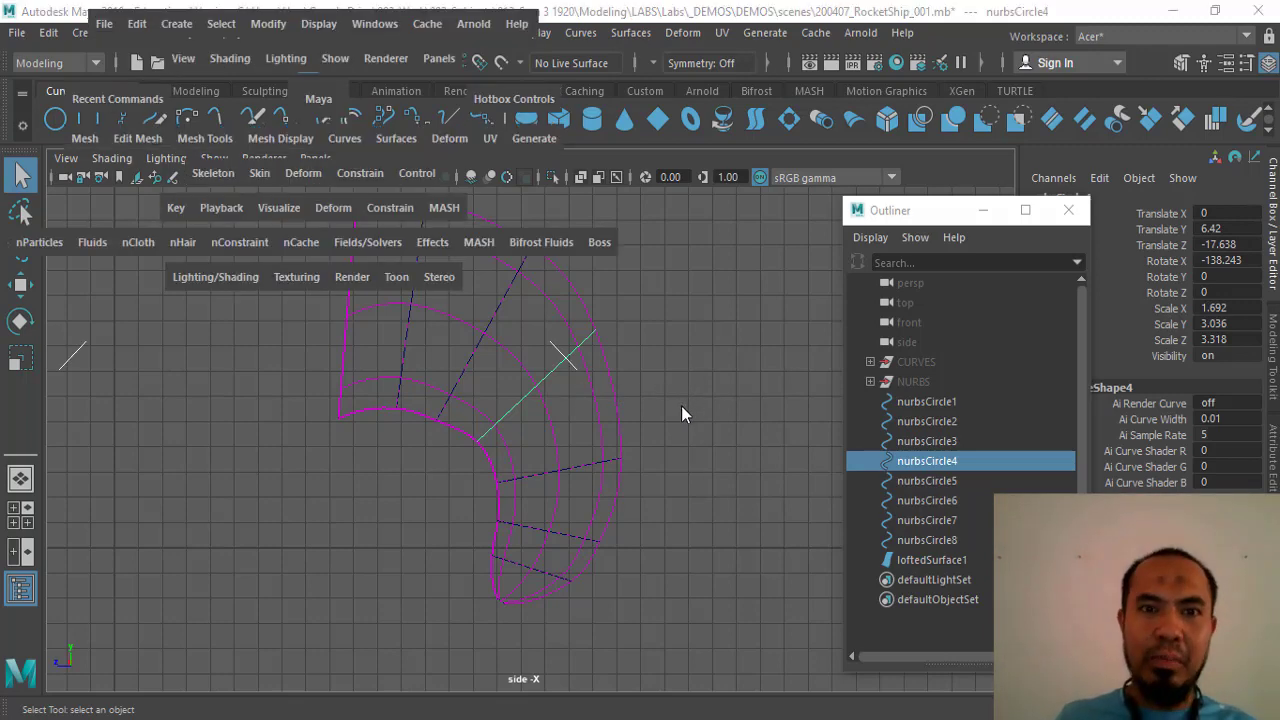
key("space")
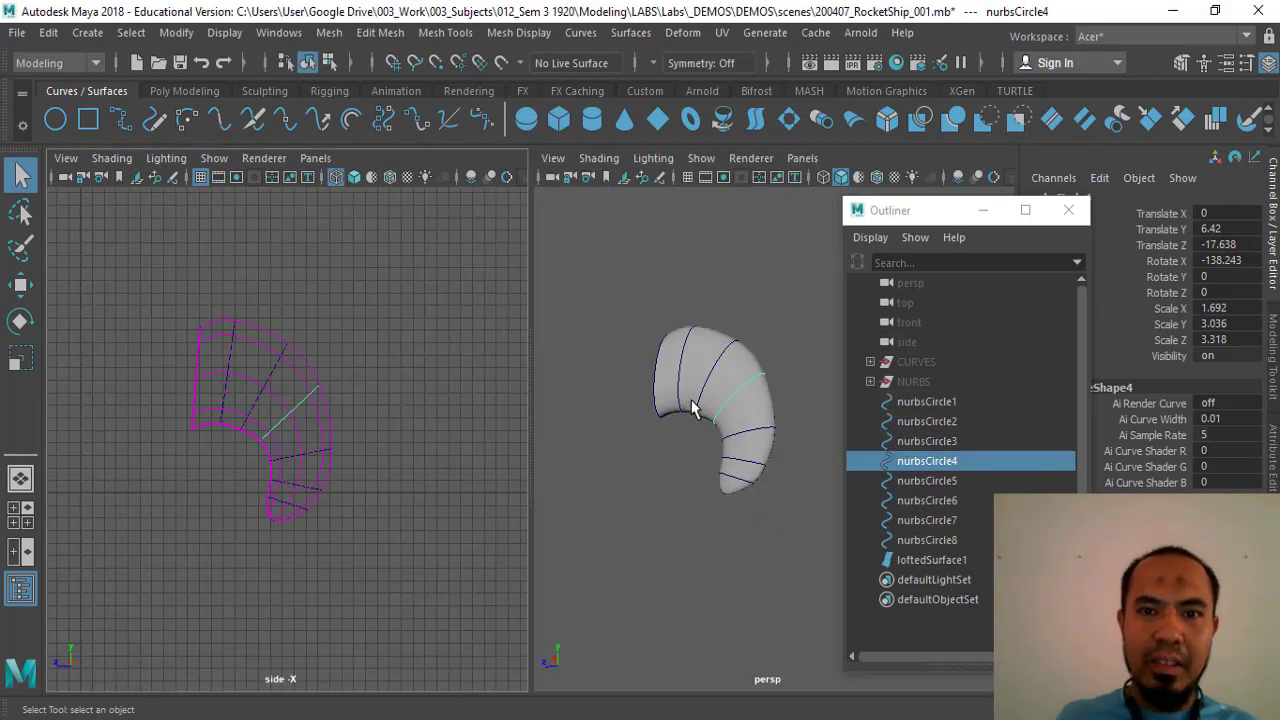
left_click_drag(691, 406, 657, 457, "alt")
key("space")
middle_click_drag(527, 470, 634, 449, "alt")
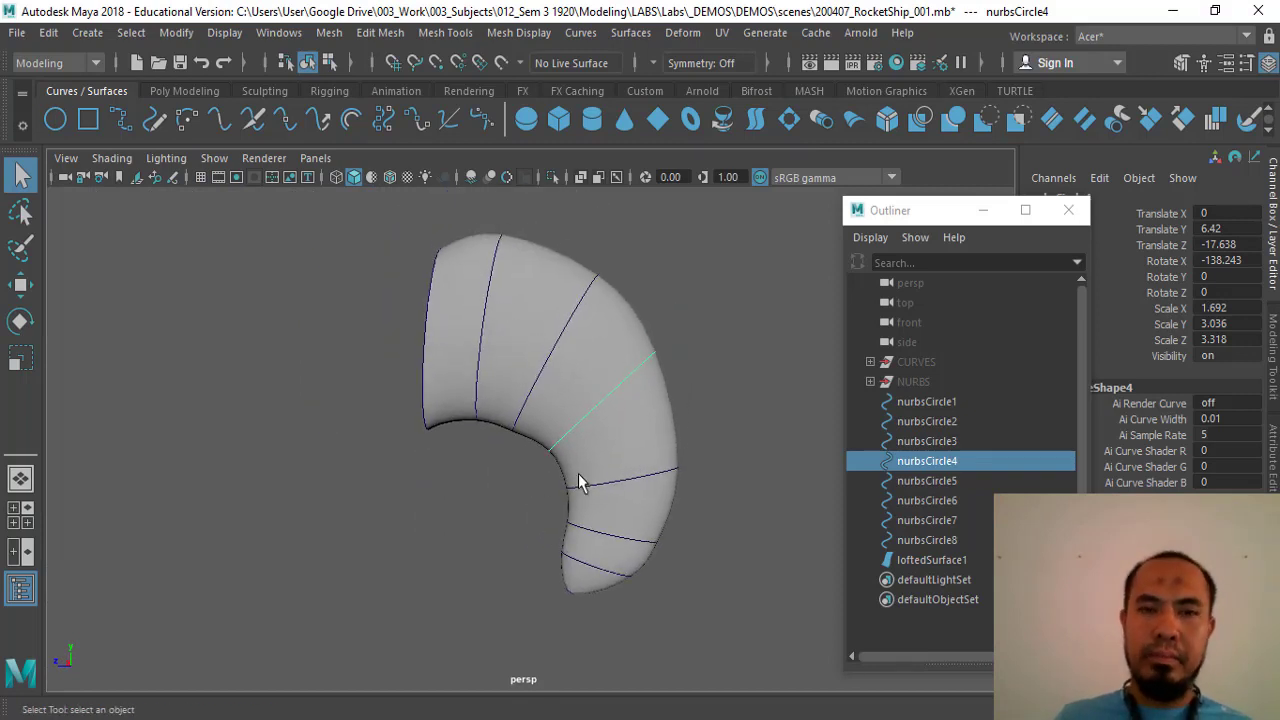
left_click_drag(623, 500, 612, 405, "alt")
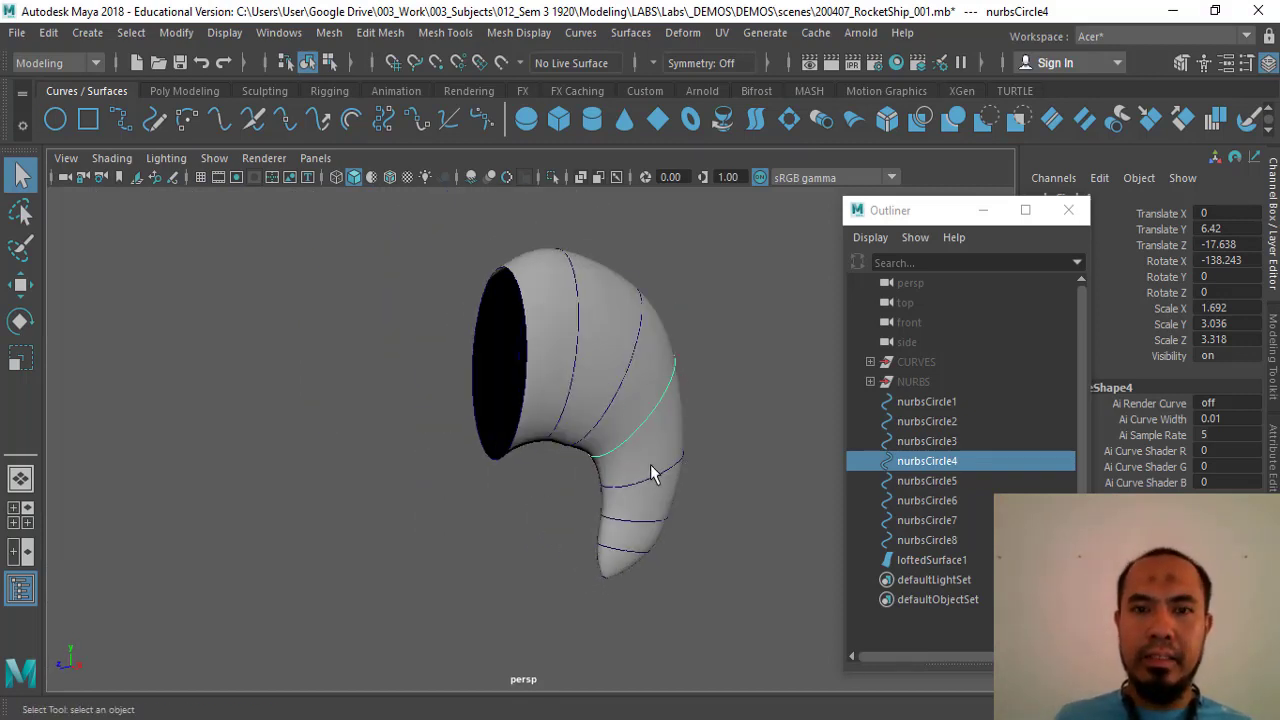
scroll(648, 475, "up", 2)
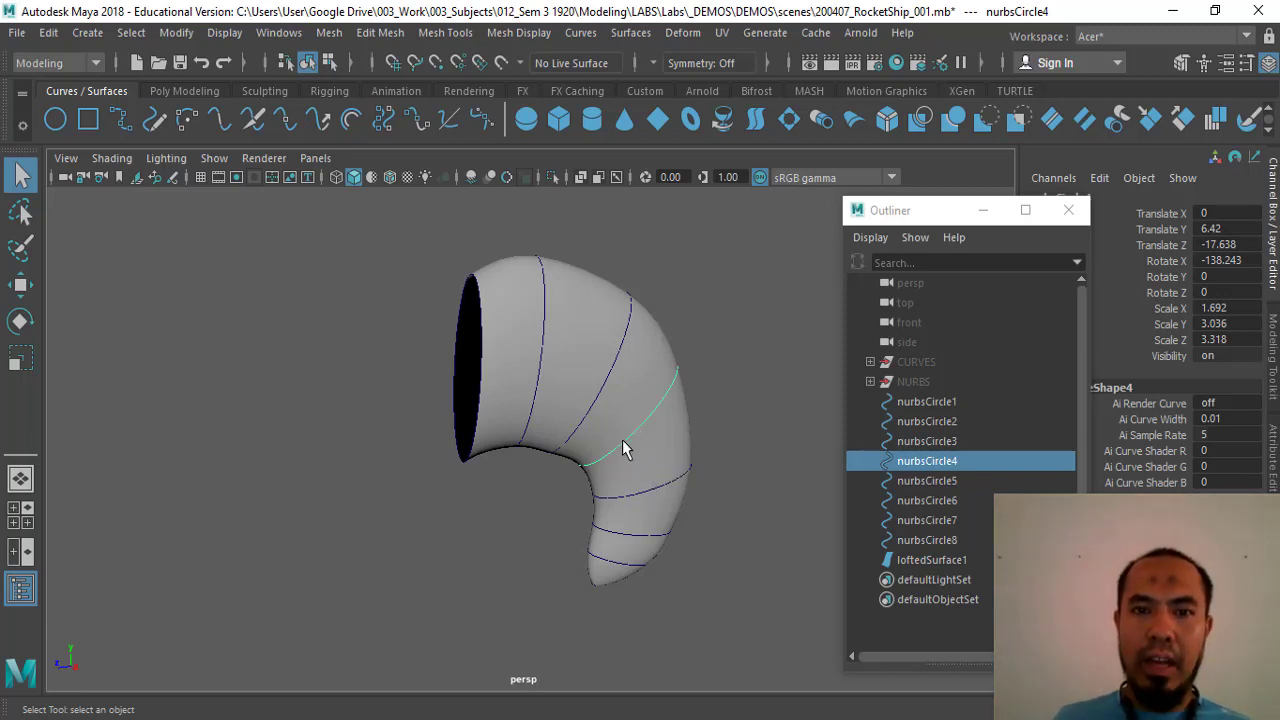
left_click_drag(622, 440, 642, 312, "alt")
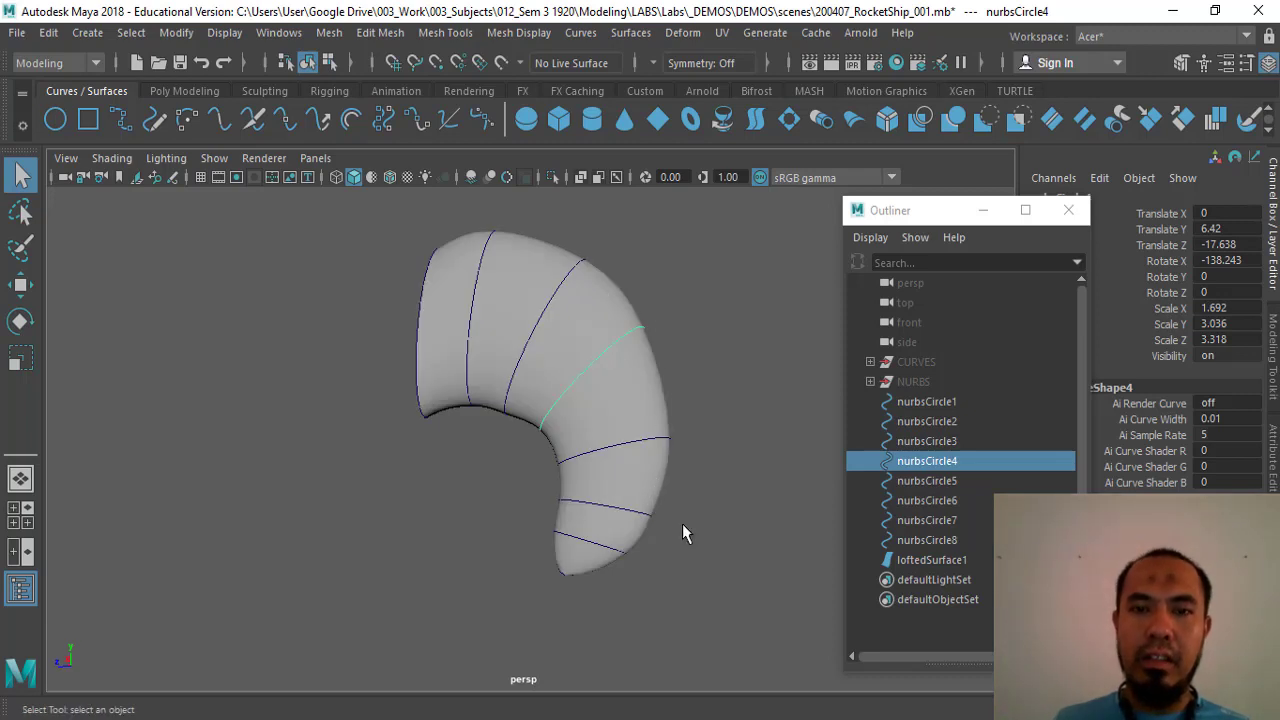
Move nurbsCircle6 to reshape the horn's narrow tip, then restore the side-and-perspective layout.
left_click(929, 518)
middle_click_drag(929, 518, 957, 492)
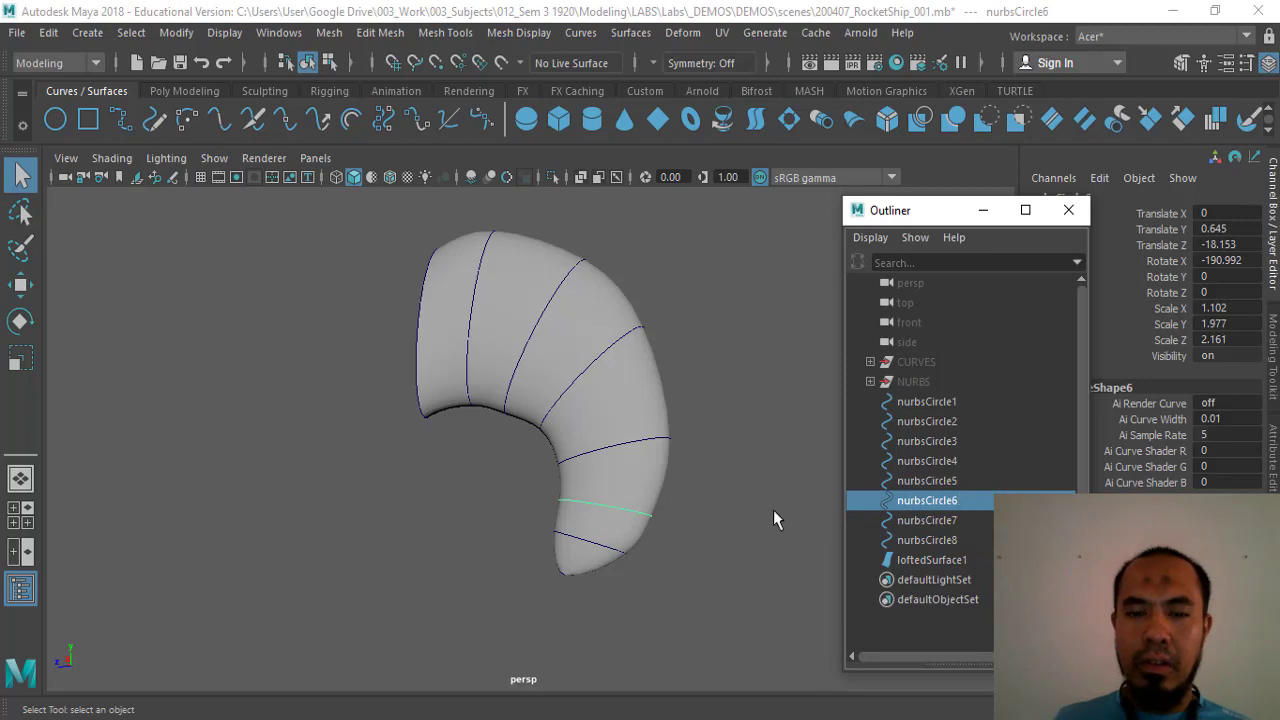
key("w")
left_click_drag(714, 523, 694, 506)
key("space")
Nudge nurbsCircle6 down and back to Y 0.594, Z -18.394.
scroll(725, 522, "up", 6)
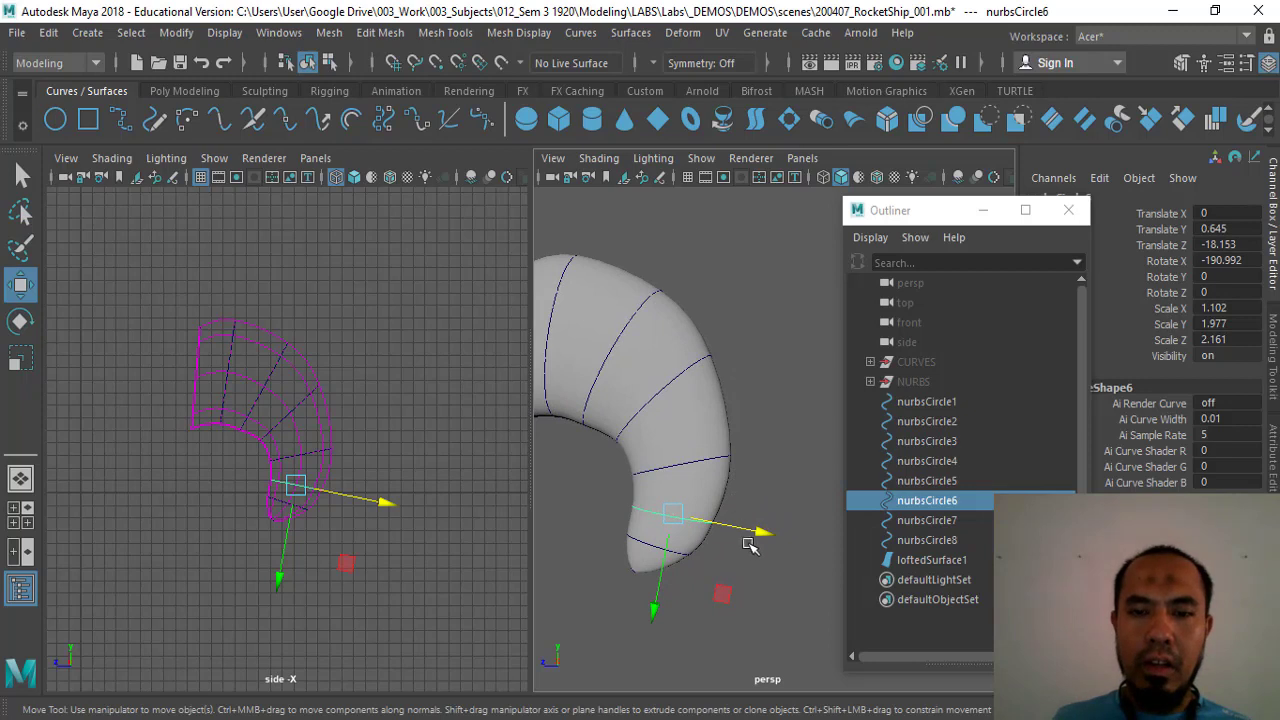
left_click_drag(750, 545, 762, 537)
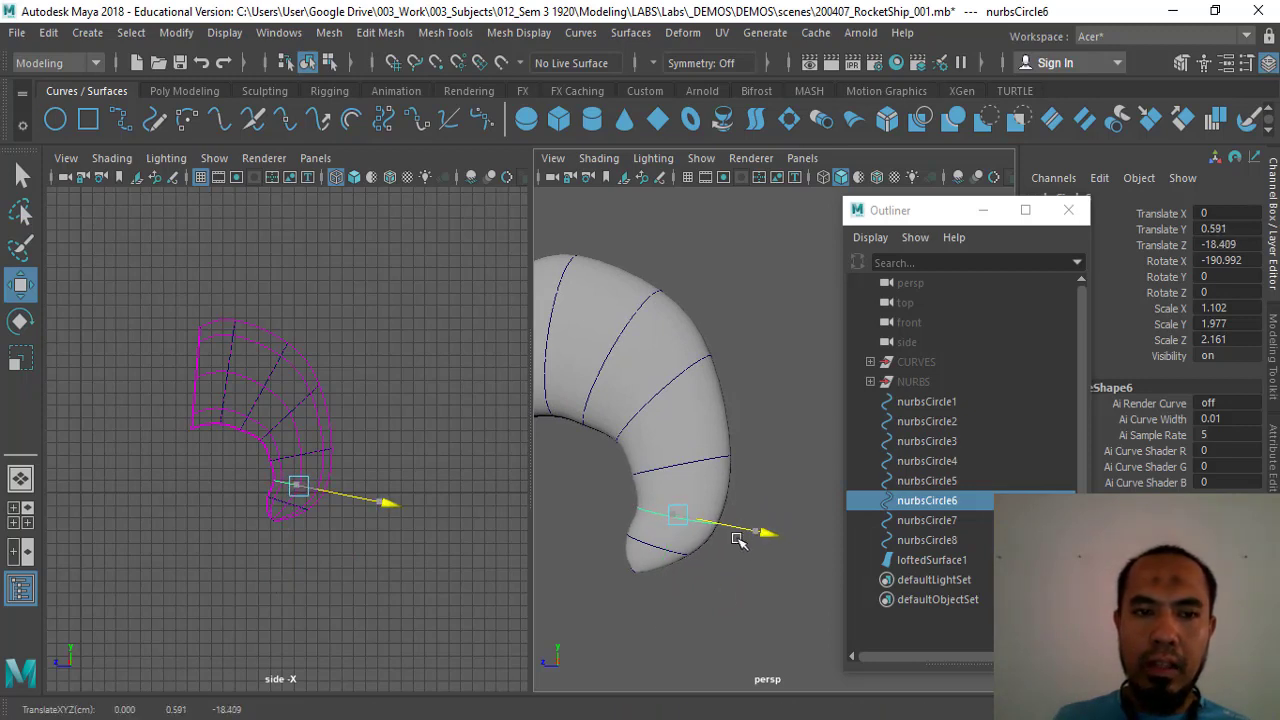
left_click(385, 503)
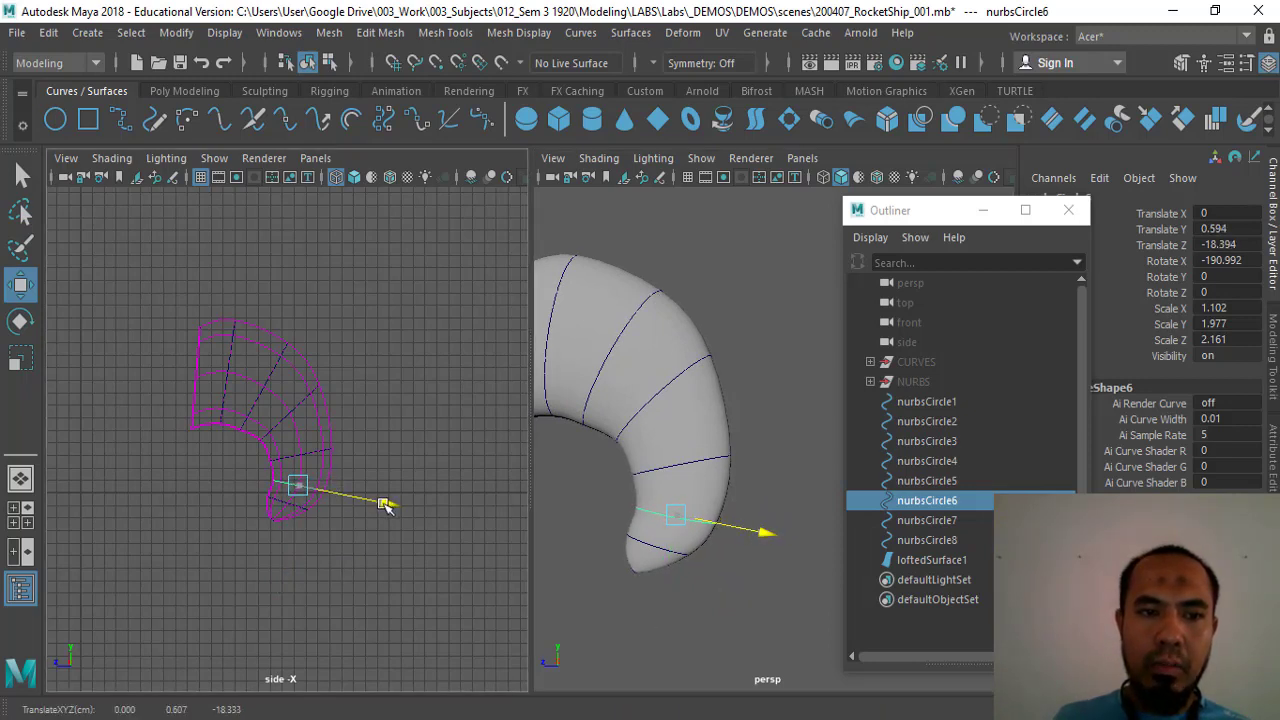